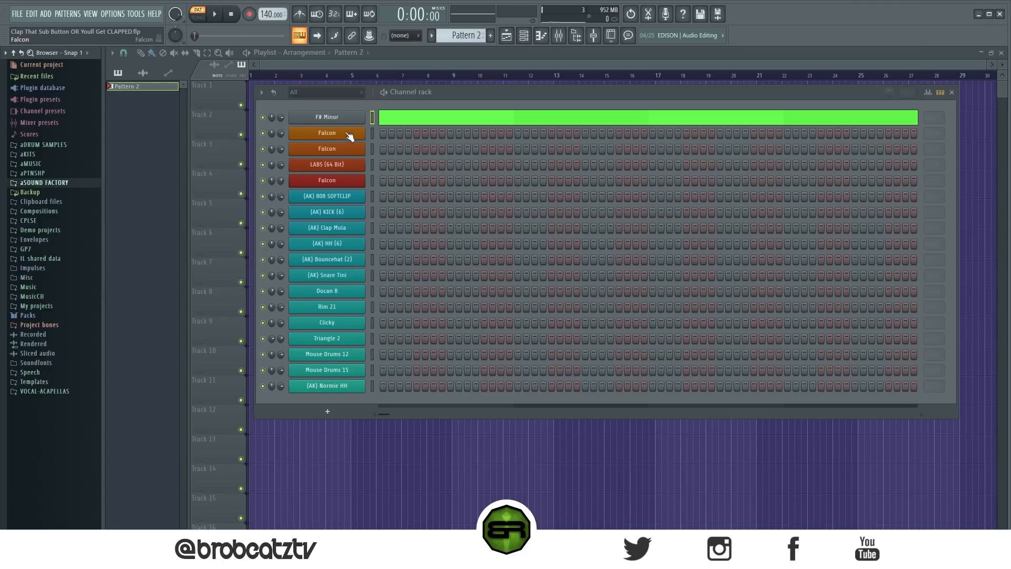
# Switch to Pattern 1 and review the instrument presets loaded in the three Falcon channels and the LABS channel.
pyautogui.scroll(-1, 461, 33)
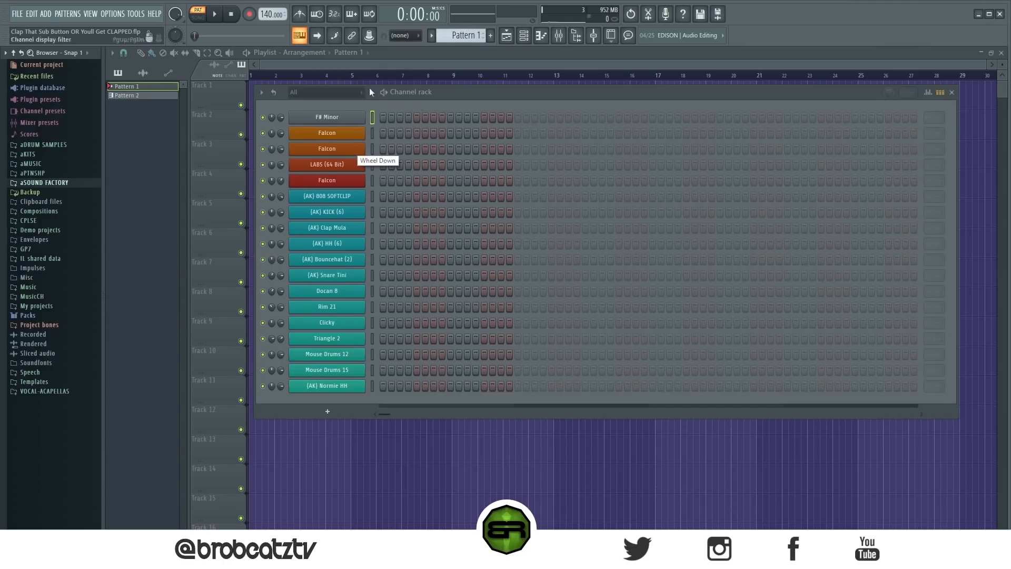
pyautogui.rightClick(351, 139)
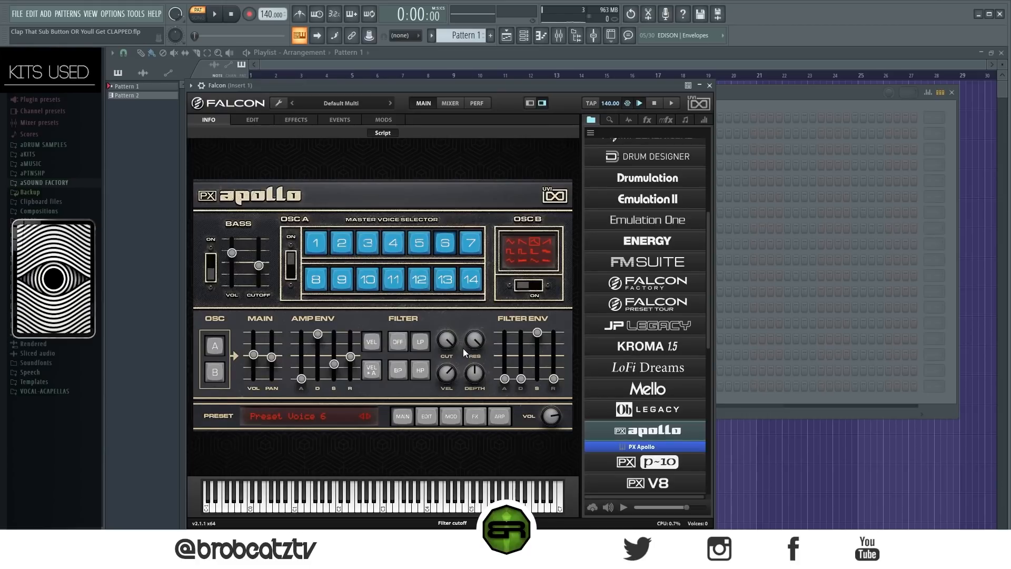
pyautogui.click(709, 86)
pyautogui.click(351, 161)
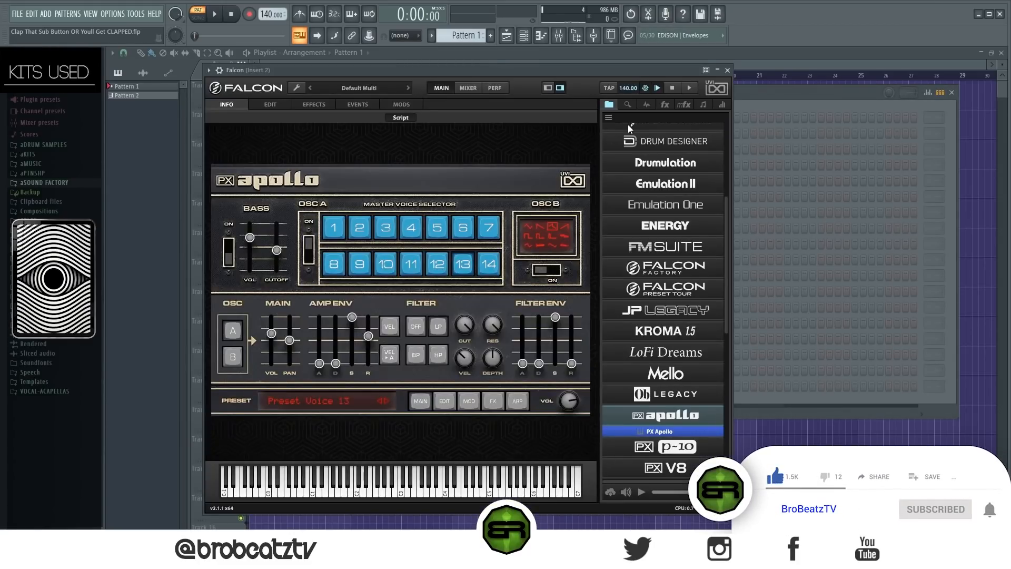
pyautogui.click(727, 70)
pyautogui.click(324, 165)
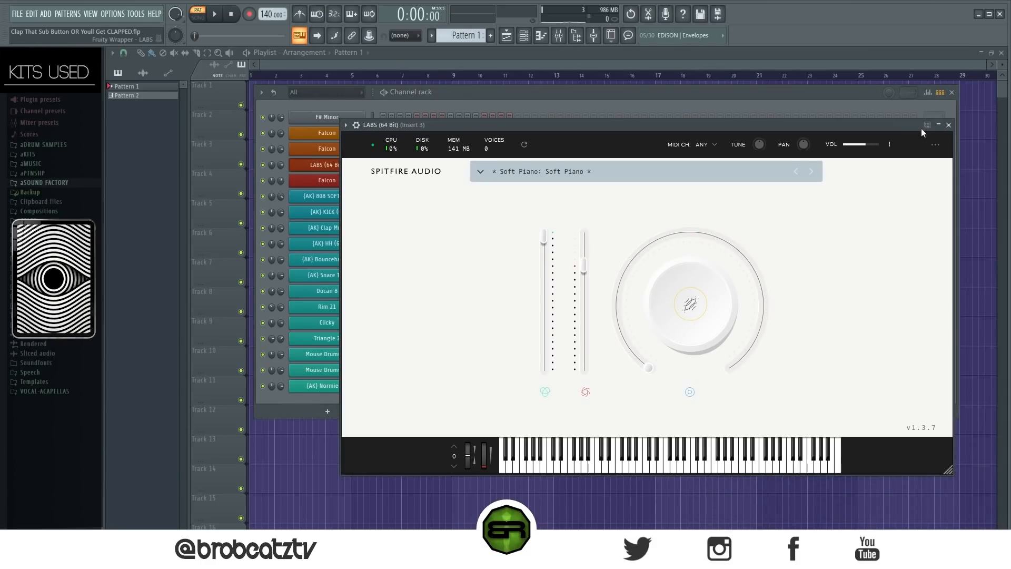
pyautogui.click(948, 125)
pyautogui.click(337, 180)
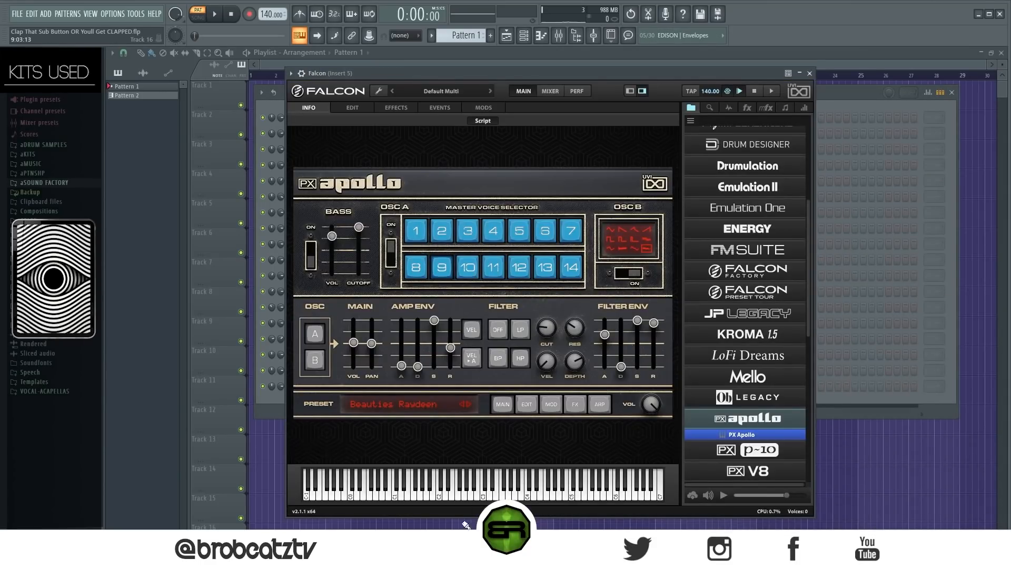
pyautogui.click(810, 73)
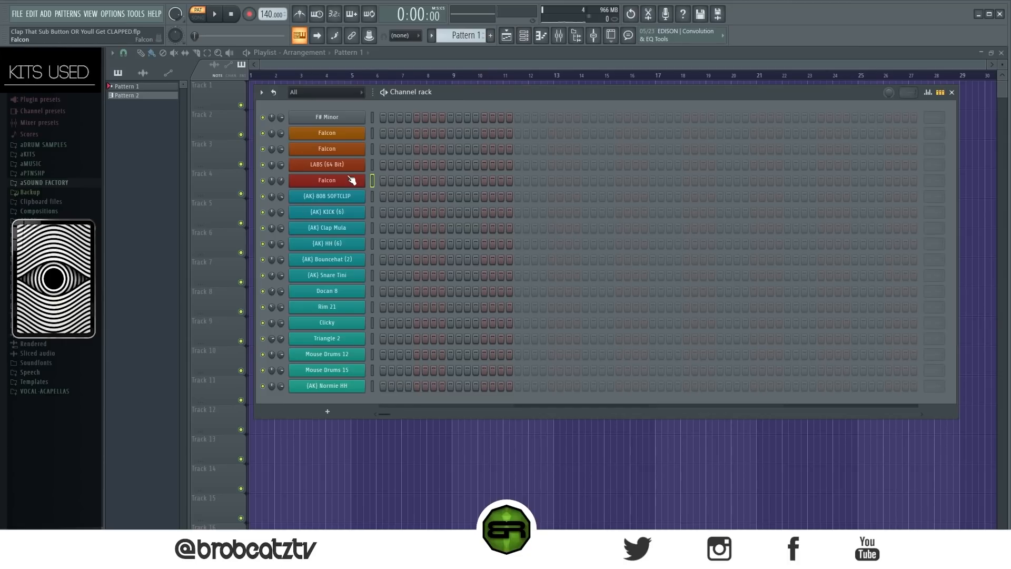
# Open the first Falcon channel's piano roll for Pattern 1 and set the note colour to blue.
pyautogui.rightClick(343, 133)
pyautogui.click(403, 132)
pyautogui.rightClick(350, 132)
pyautogui.click(388, 133)
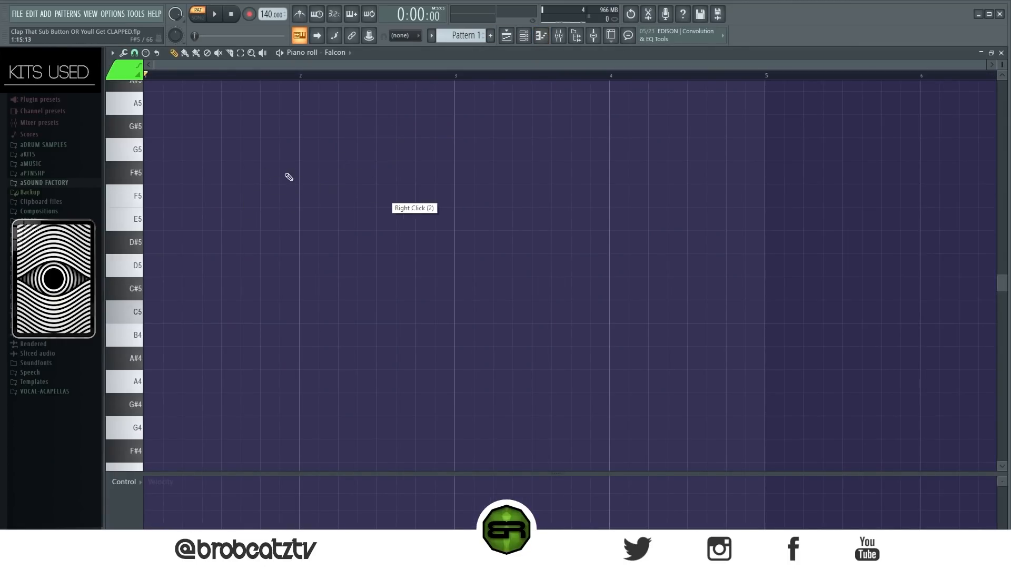
pyautogui.click(125, 70)
pyautogui.click(119, 138)
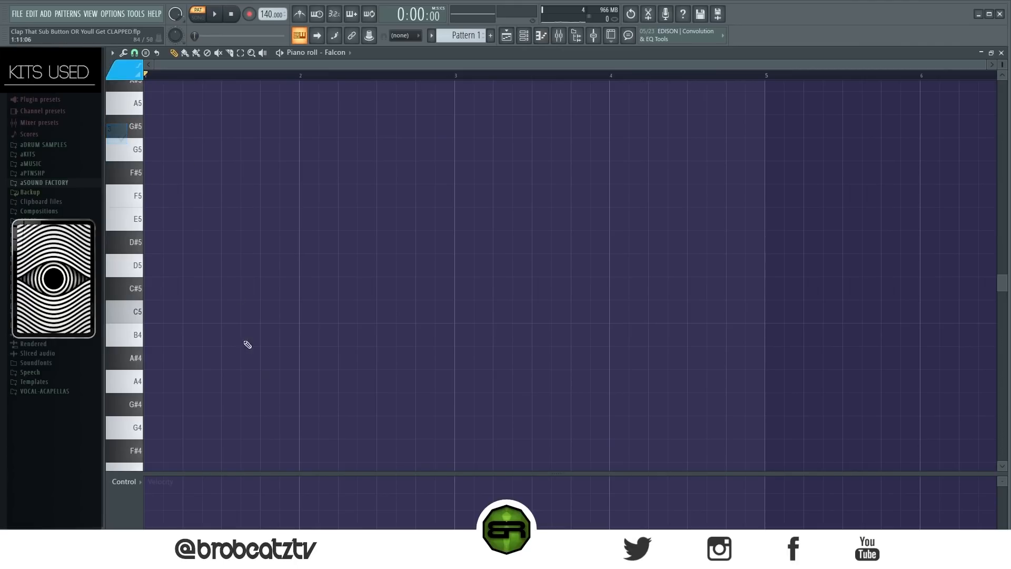
pyautogui.scroll(-3, 327, 253)
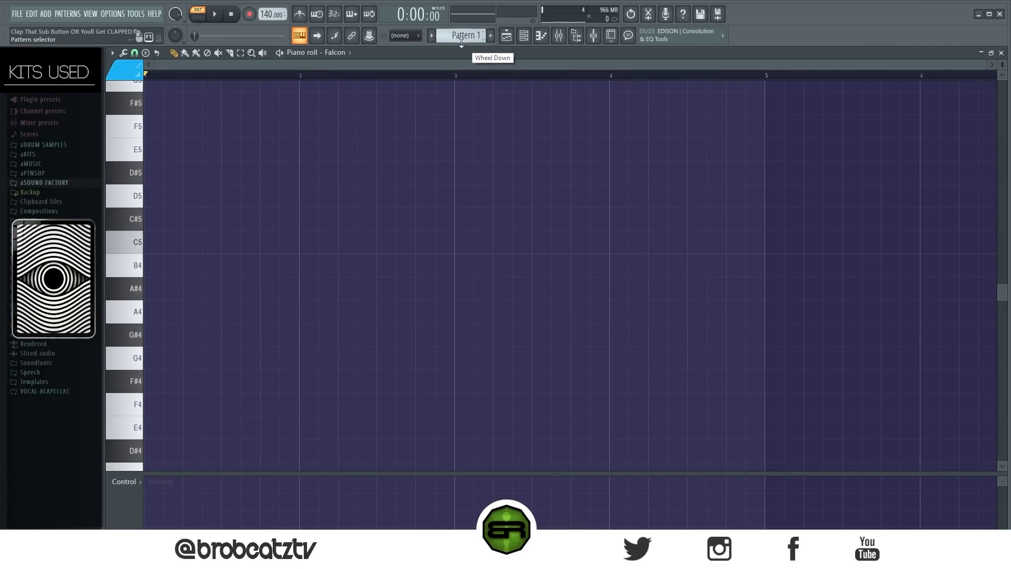
pyautogui.scroll(1, 461, 37)
pyautogui.scroll(-1, 462, 41)
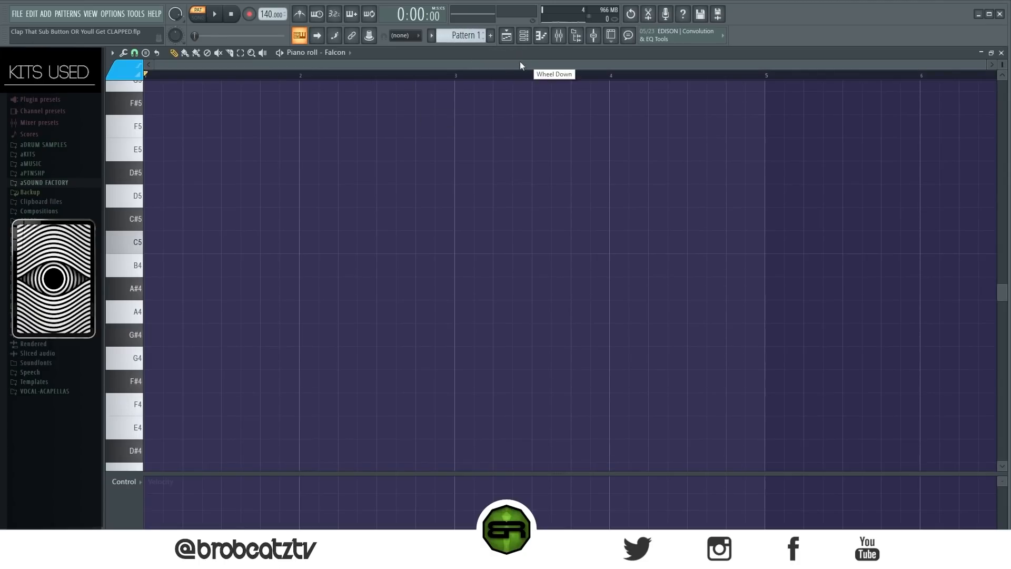
pyautogui.scroll(-2, 272, 246)
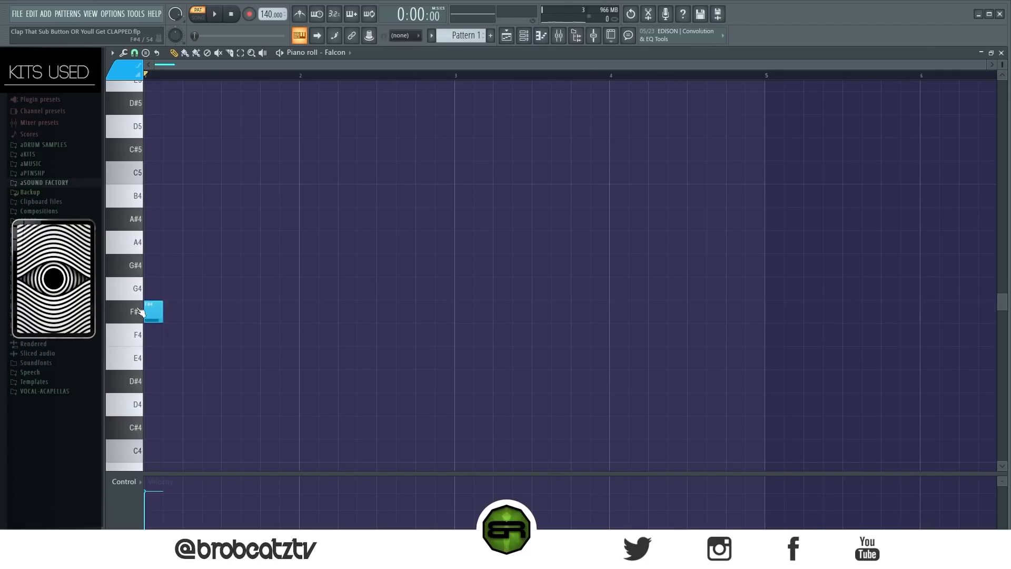
pyautogui.moveTo(162, 316); pyautogui.dragTo(308, 317)
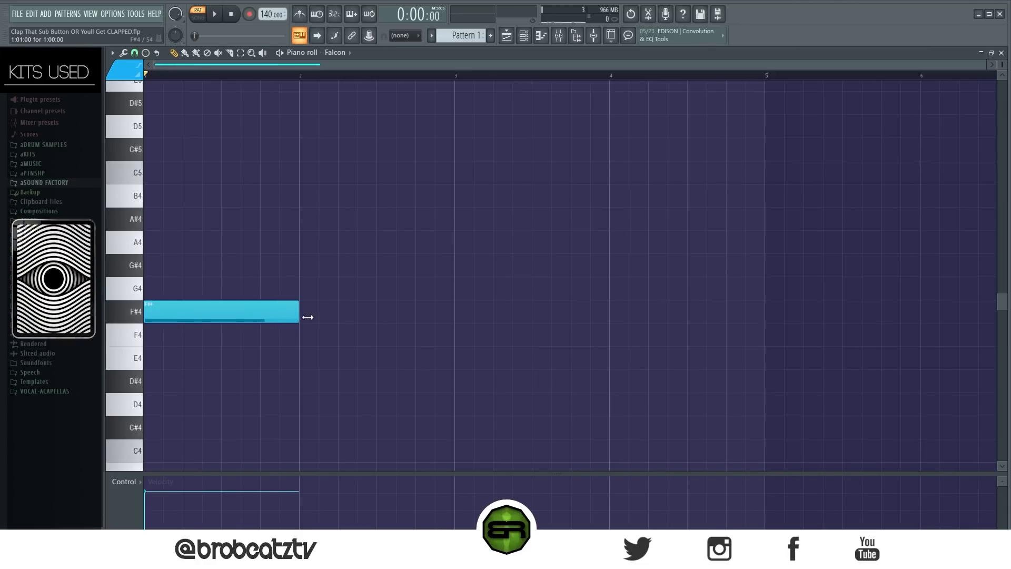
pyautogui.rightClick(294, 311)
# Open the LABS (64 Bit) channel's piano roll and place a one-bar F#4 note at the start of bar 1.
pyautogui.click(524, 41)
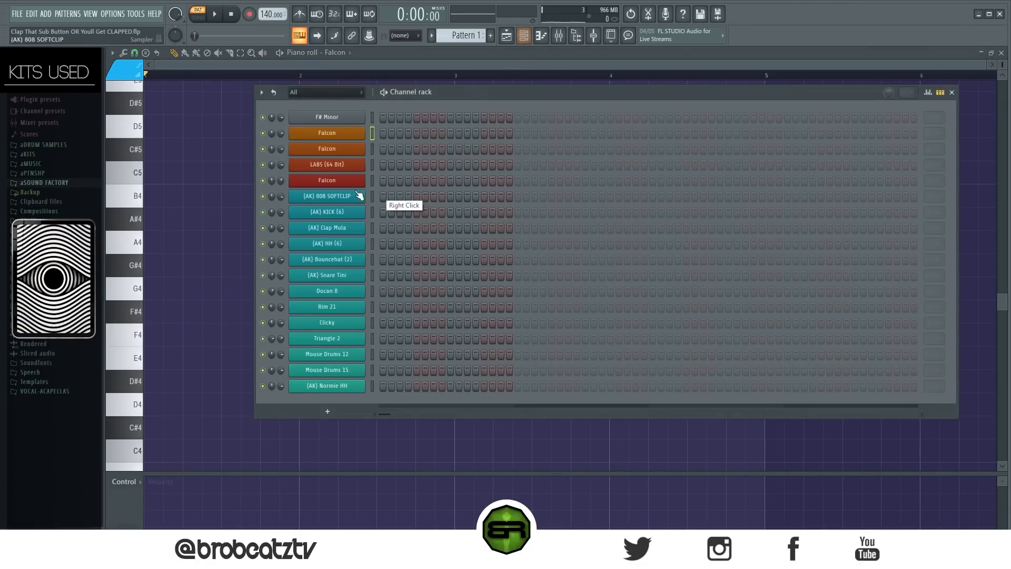
pyautogui.rightClick(389, 165)
pyautogui.click(394, 168)
pyautogui.click(175, 312)
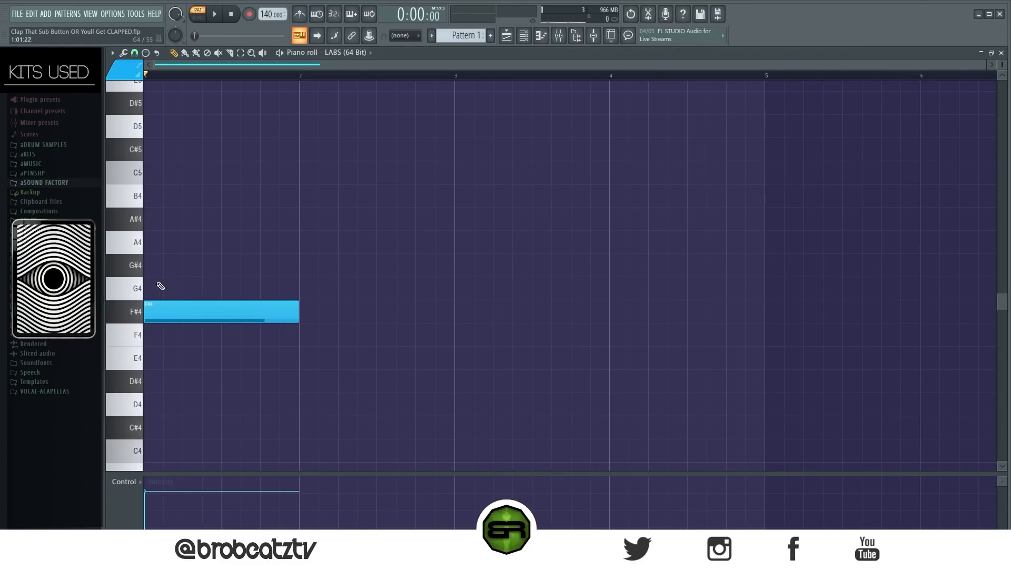
# Stack one-bar A4 and C#5 notes above the F#4 note in bar 1 and play back the chord.
pyautogui.moveTo(147, 264); pyautogui.dragTo(292, 284)
pyautogui.click(150, 242)
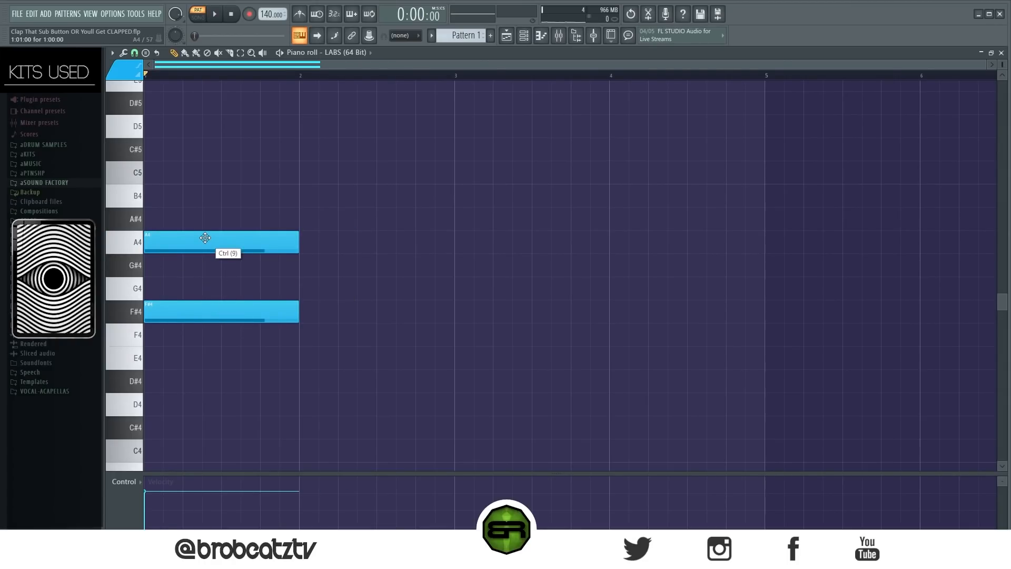
pyautogui.moveTo(156, 221); pyautogui.dragTo(293, 175)
pyautogui.moveTo(187, 151); pyautogui.dragTo(150, 152)
pyautogui.keyDown('ctrl'); pyautogui.moveTo(350, 118); pyautogui.dragTo(146, 344); pyautogui.keyUp('ctrl')
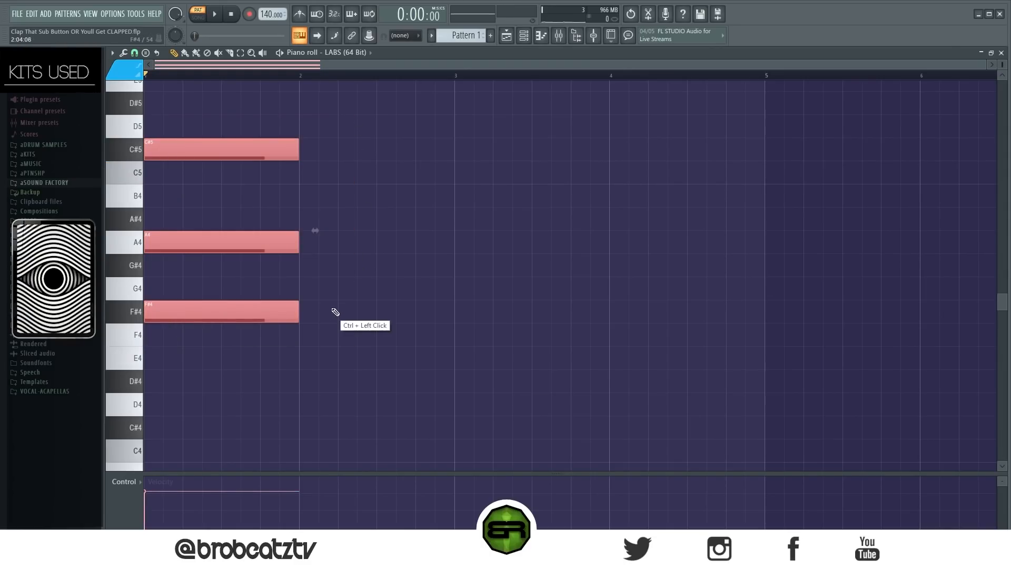
pyautogui.press('space')
pyautogui.press('space')
pyautogui.rightClick(358, 269)
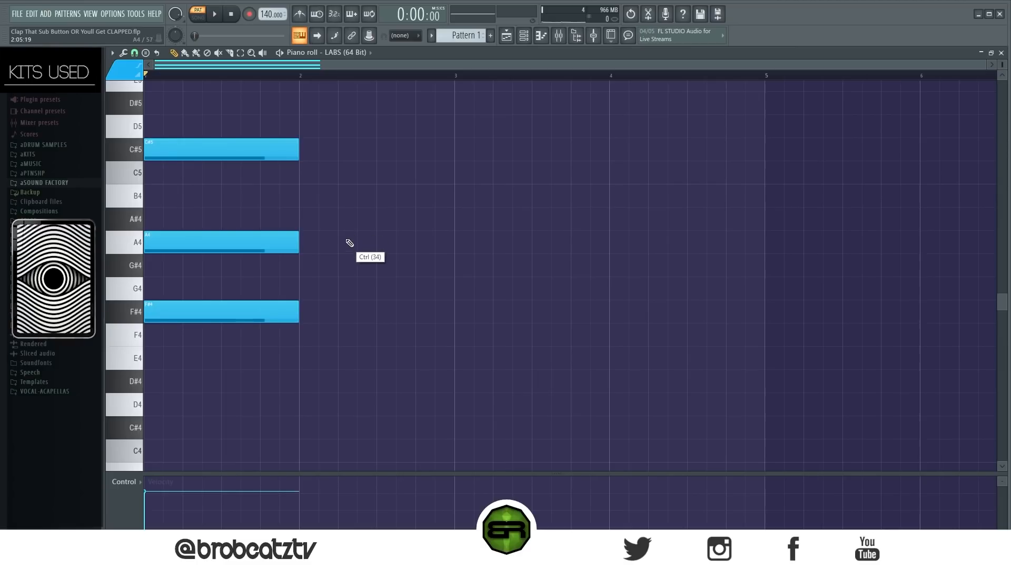
pyautogui.moveTo(345, 233)
pyautogui.keyDown('ctrl'); pyautogui.mouseDown()
pyautogui.moveTo(237, 319)
pyautogui.moveTo(188, 333)
pyautogui.mouseUp(); pyautogui.keyUp('ctrl')
pyautogui.keyDown('ctrl'); pyautogui.click(363, 293); pyautogui.keyUp('ctrl')
pyautogui.moveTo(219, 244)
pyautogui.mouseDown()
pyautogui.moveTo(214, 223)
pyautogui.moveTo(225, 244)
pyautogui.mouseUp()
pyautogui.rightClick(424, 310)
pyautogui.rightClick(395, 182)
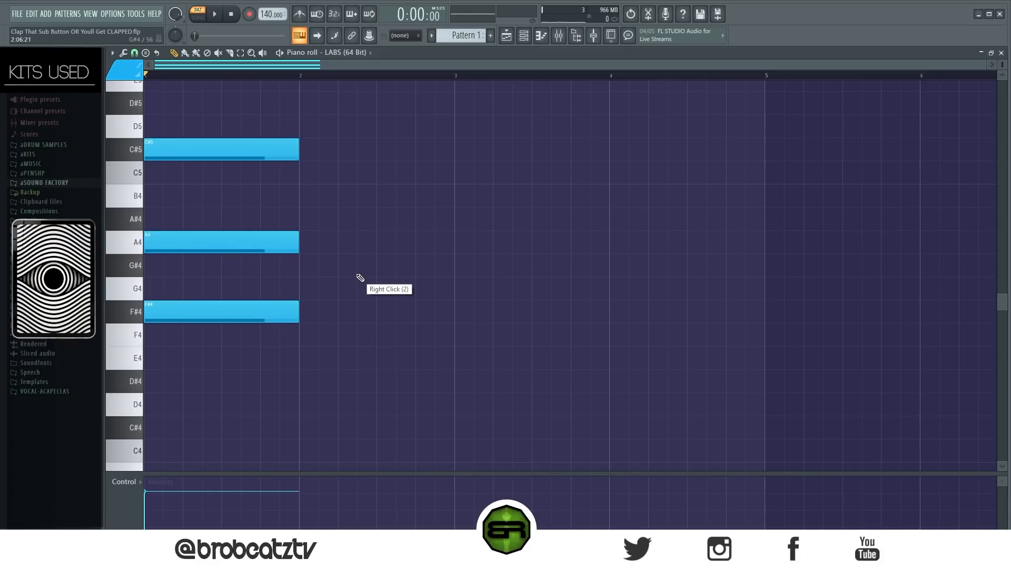
# Delete the A4 note and move the C#5 note to bar 2, one octave lower at C#4.
pyautogui.rightClick(284, 150)
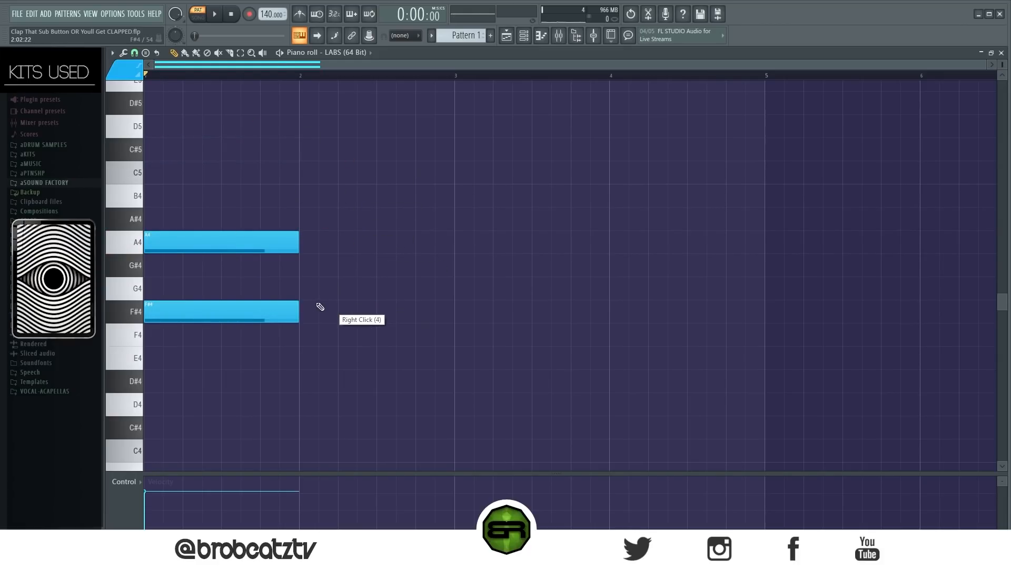
pyautogui.hotkey('ctrl', 'z')
pyautogui.rightClick(285, 238)
pyautogui.keyDown('ctrl'); pyautogui.click(166, 149); pyautogui.keyUp('ctrl')
pyautogui.moveTo(167, 149); pyautogui.dragTo(322, 151)
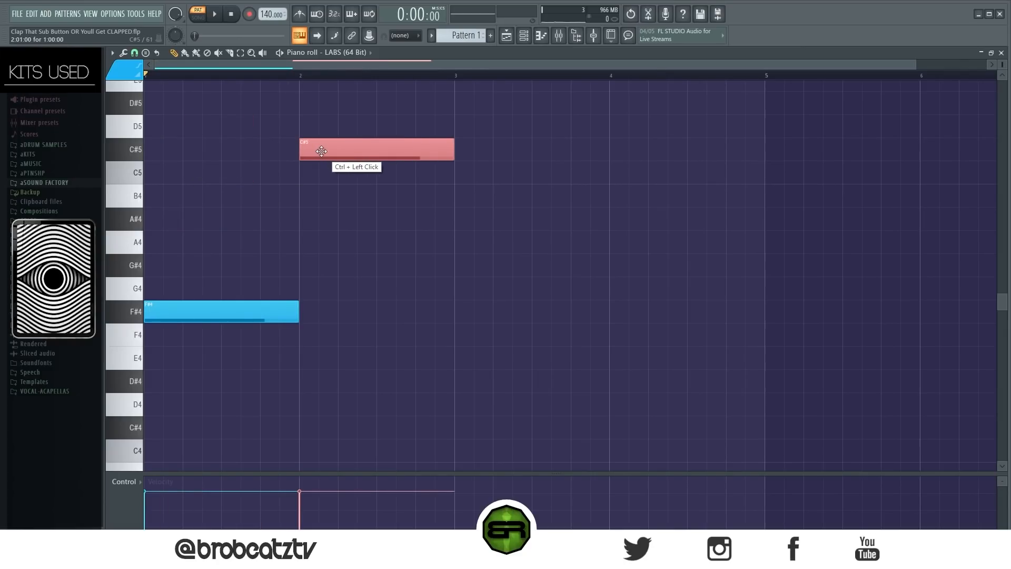
pyautogui.hotkey('ctrl', 'Down')
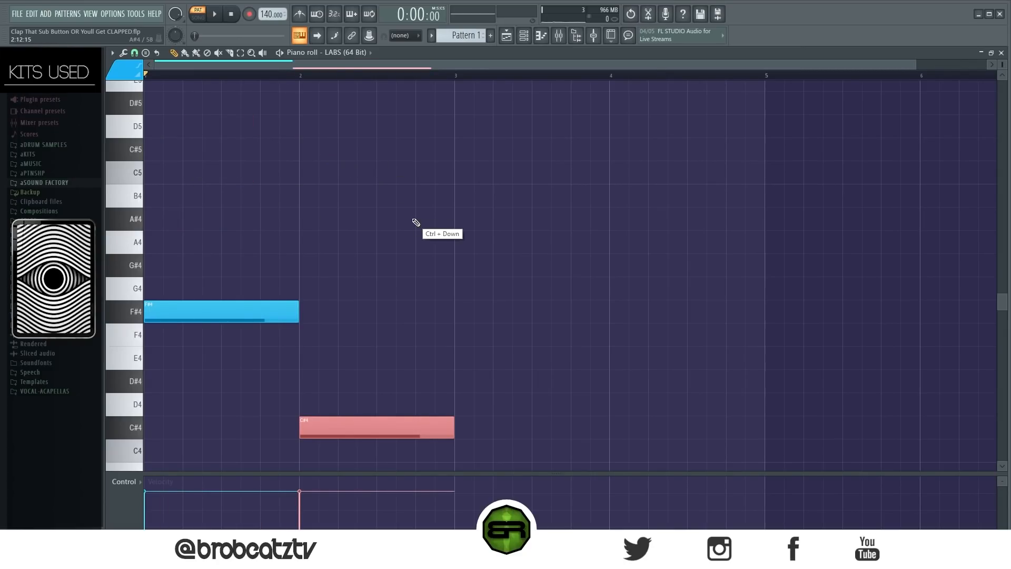
pyautogui.moveTo(131, 312); pyautogui.dragTo(139, 427)
pyautogui.rightClick(245, 379)
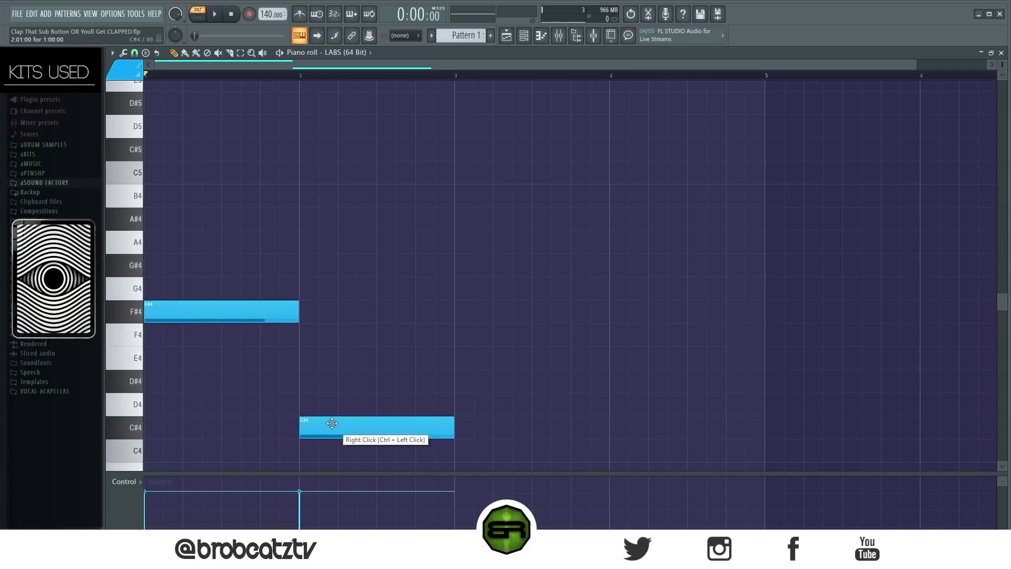
pyautogui.moveTo(338, 422)
pyautogui.mouseDown()
pyautogui.moveTo(485, 421)
pyautogui.moveTo(342, 418)
pyautogui.mouseUp()
# Shorten the F#4 and C#4 notes together to six steps each.
pyautogui.moveTo(229, 289); pyautogui.dragTo(376, 428)
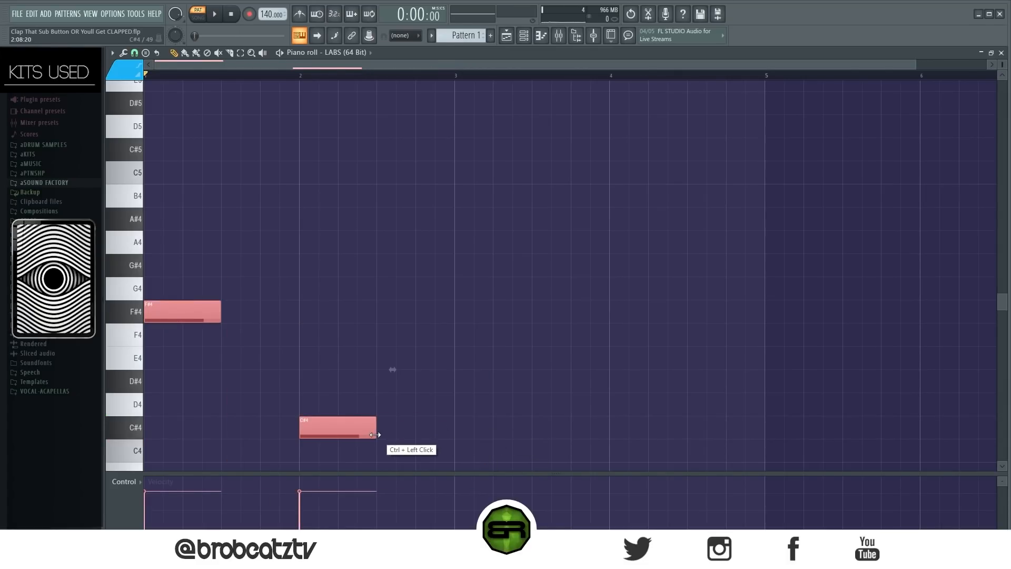
pyautogui.rightClick(358, 337)
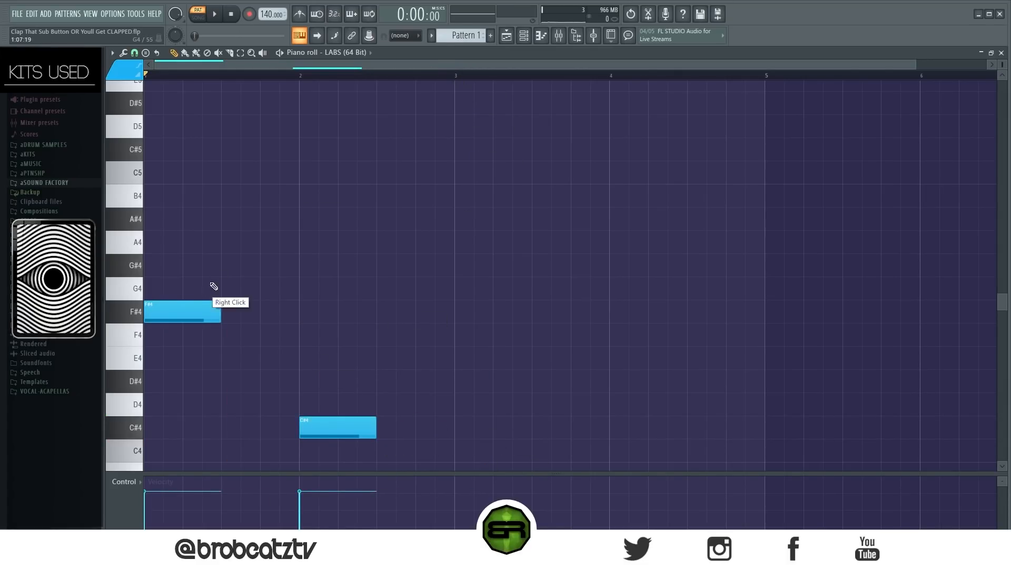
pyautogui.moveTo(178, 285); pyautogui.dragTo(350, 428)
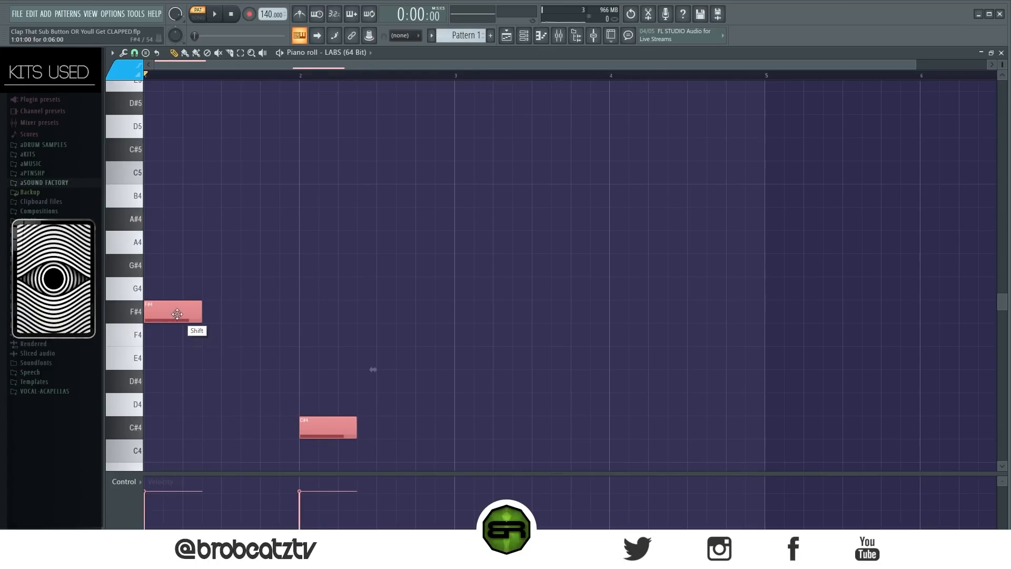
# Duplicate both short notes right after themselves and lengthen the copies to ten steps so they fill each bar.
pyautogui.hotkey('ctrl', 'b')
pyautogui.moveTo(259, 317); pyautogui.dragTo(299, 318)
pyautogui.rightClick(296, 329)
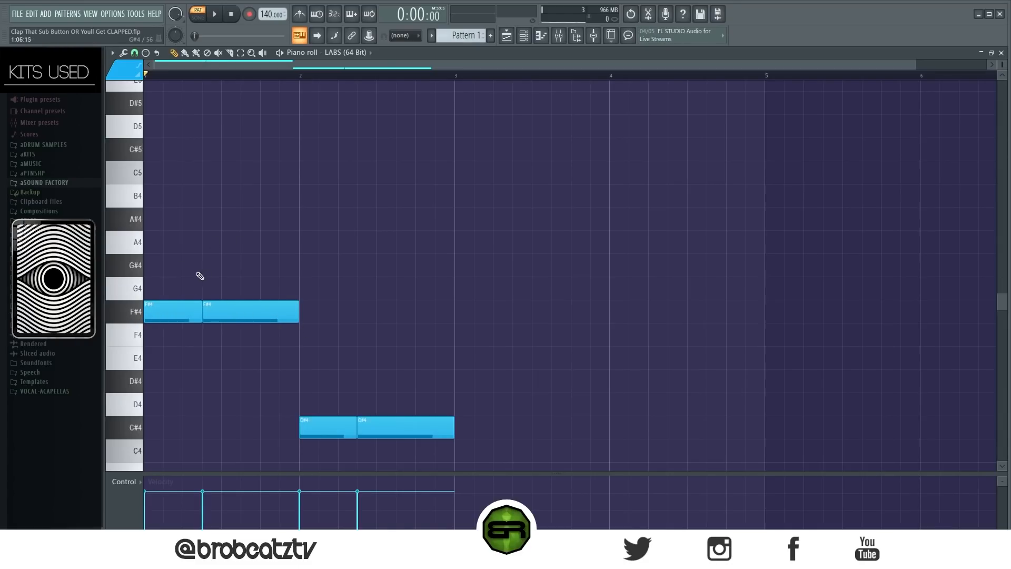
pyautogui.click(168, 265)
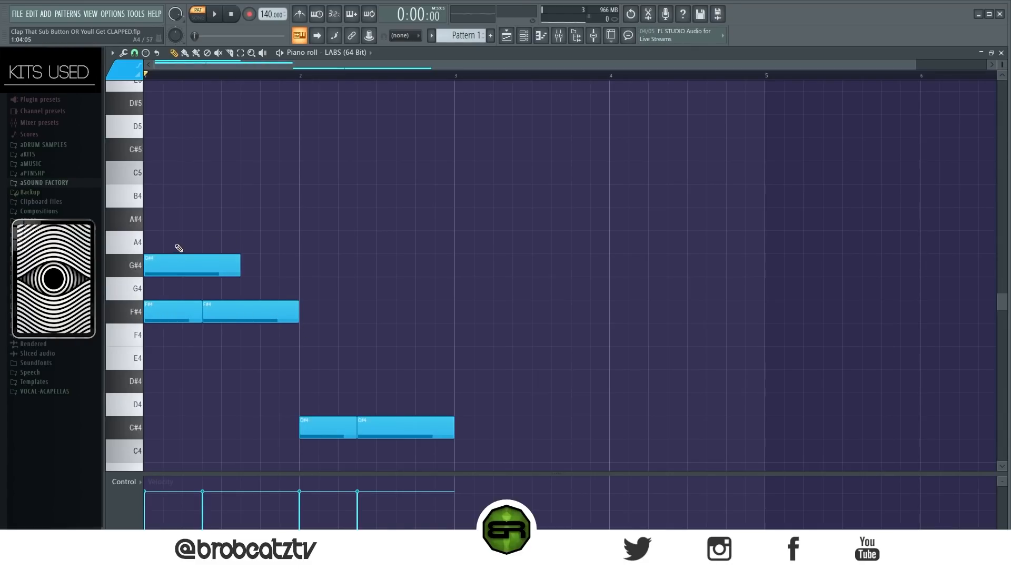
pyautogui.click(162, 240)
pyautogui.moveTo(158, 219)
pyautogui.mouseDown()
pyautogui.moveTo(157, 304)
pyautogui.moveTo(151, 185)
pyautogui.mouseUp()
pyautogui.click(474, 211)
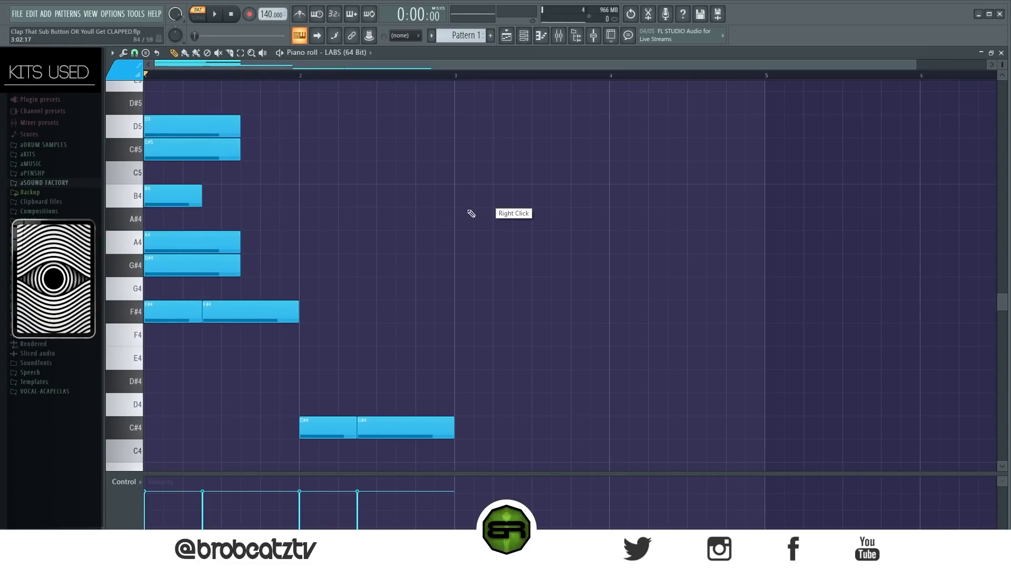
pyautogui.rightClick(194, 119)
pyautogui.rightClick(190, 150)
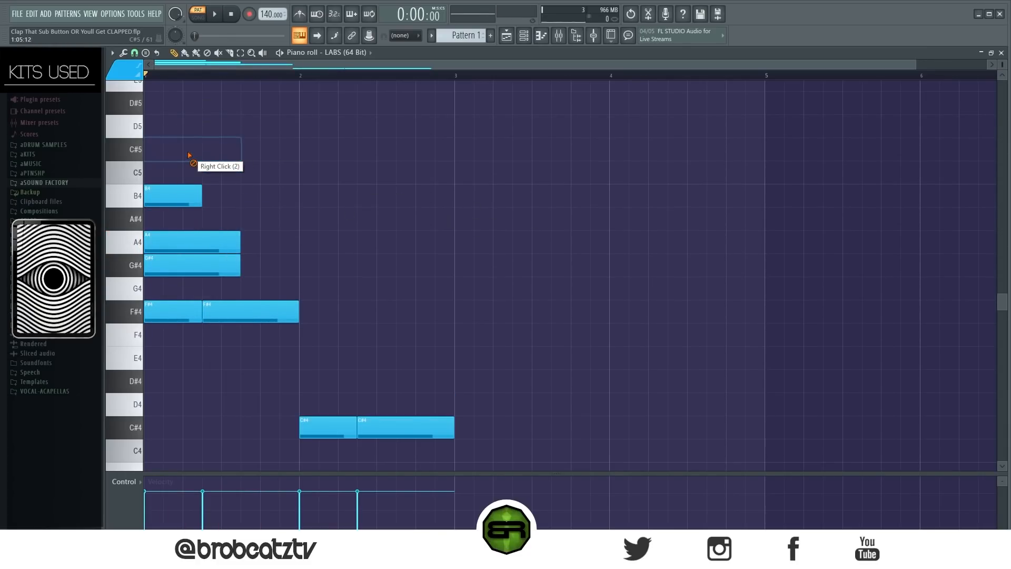
pyautogui.rightClick(173, 196)
pyautogui.rightClick(189, 243)
pyautogui.rightClick(190, 266)
# Change the second note of bar 1 to E4 and the second note of bar 2 to D4, and play them back.
pyautogui.scroll(1, 460, 31)
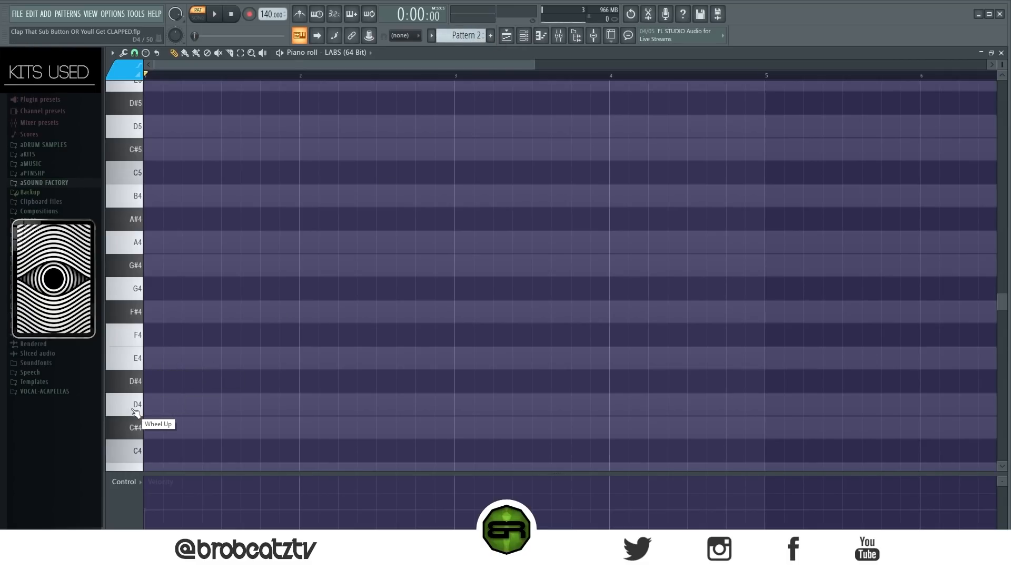
pyautogui.scroll(-1, 465, 35)
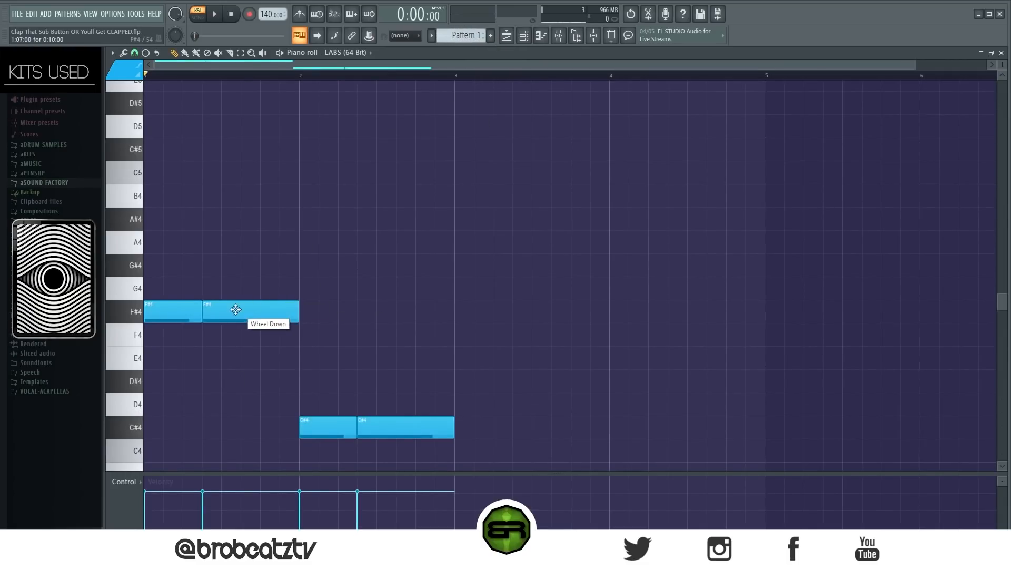
pyautogui.scroll(-1, 236, 338)
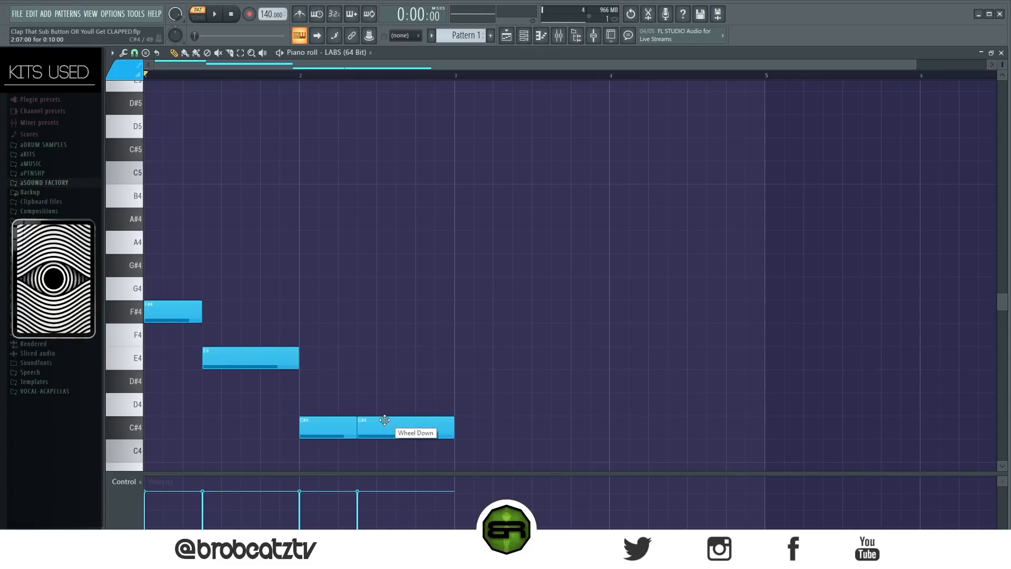
pyautogui.scroll(1, 390, 421)
pyautogui.press('space')
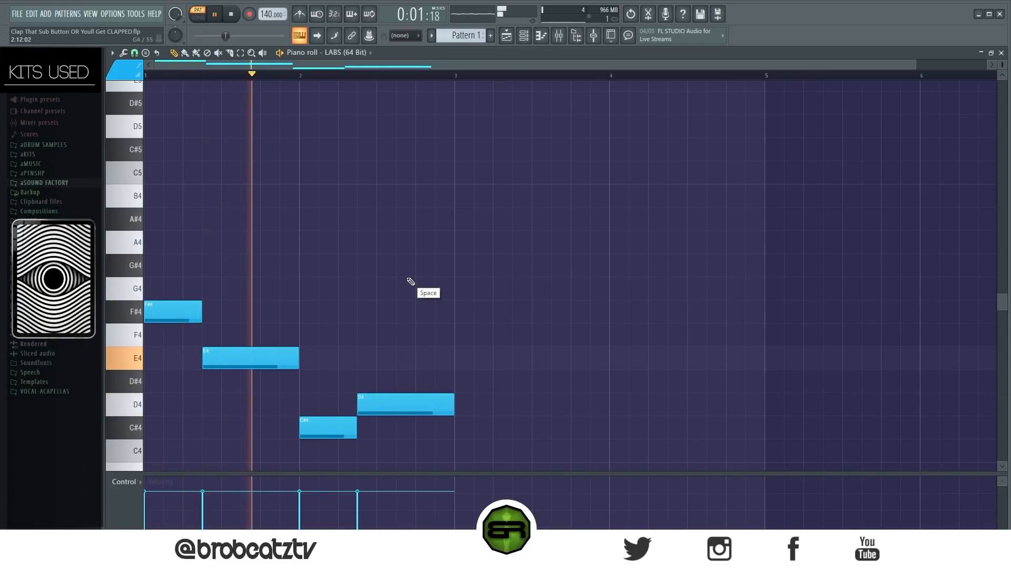
pyautogui.press('space')
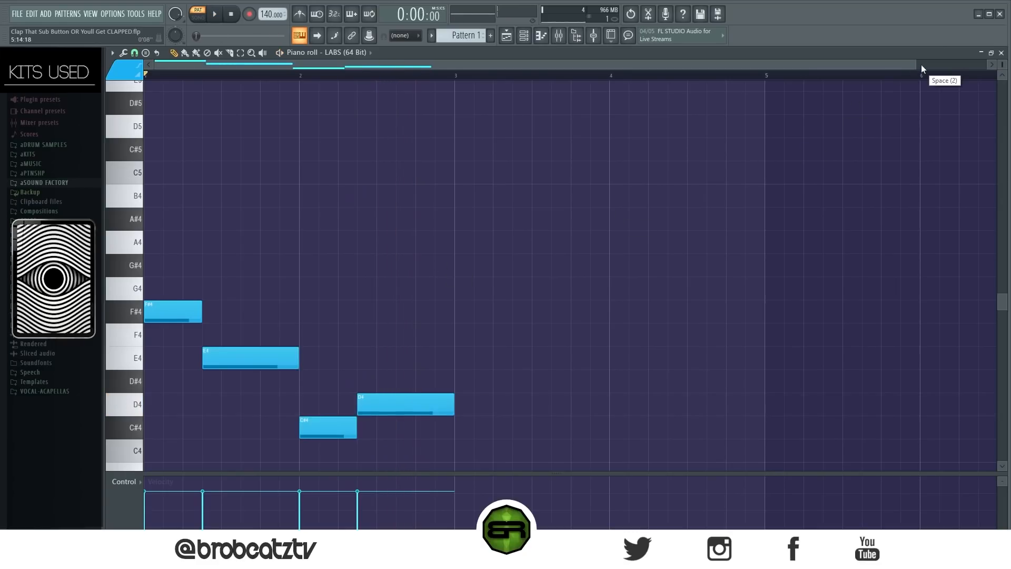
# Duplicate the whole two-bar note sequence into bars 3 and 4.
pyautogui.moveTo(919, 65); pyautogui.dragTo(826, 65)
pyautogui.hotkey('ctrl', 'a')
pyautogui.hotkey('ctrl', 'b')
pyautogui.hotkey('ctrl', 'd')
pyautogui.moveTo(137, 287); pyautogui.dragTo(349, 245)
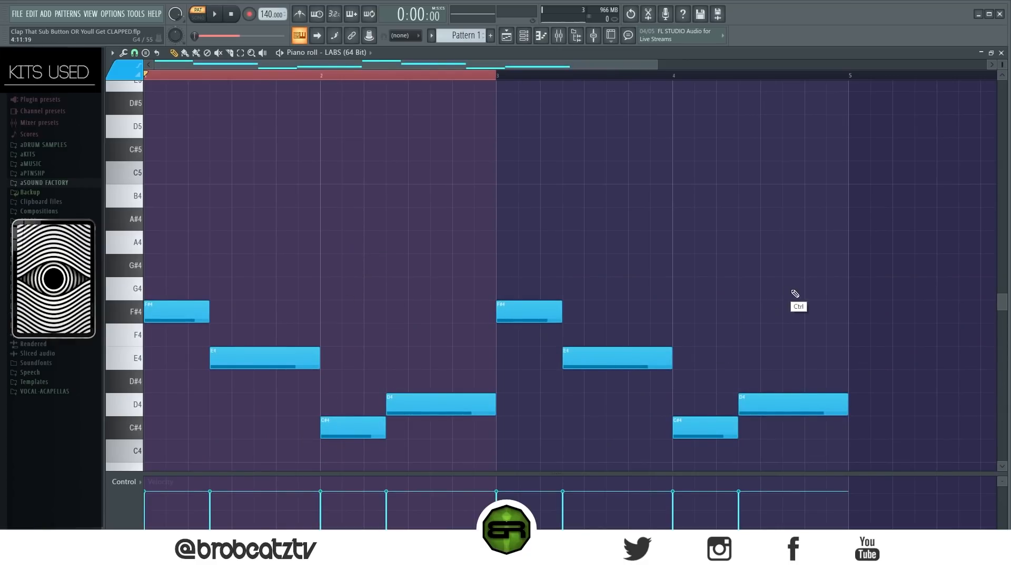
pyautogui.moveTo(842, 288); pyautogui.dragTo(143, 461)
pyautogui.rightClick(327, 271)
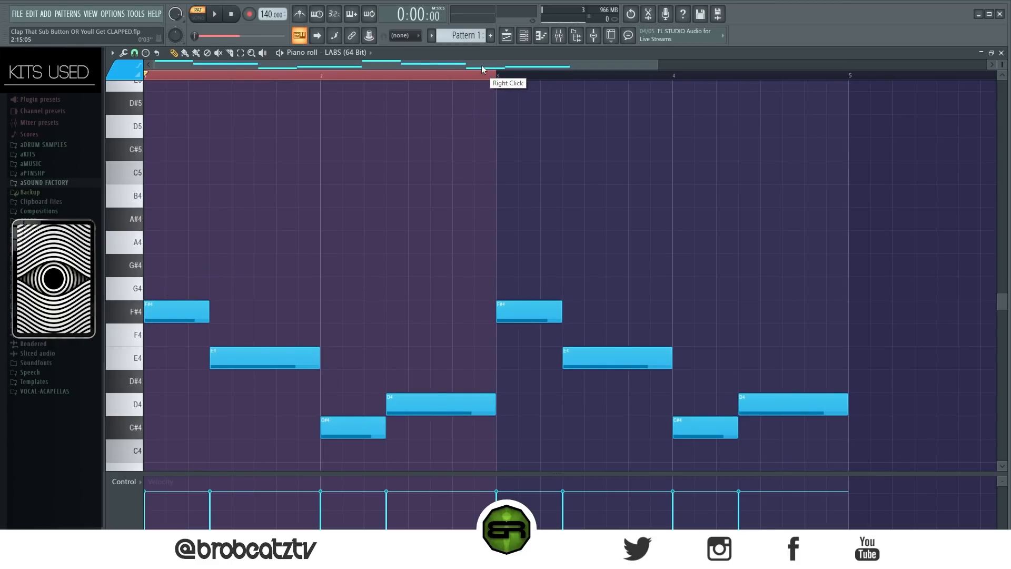
pyautogui.moveTo(150, 279); pyautogui.dragTo(842, 463)
pyautogui.rightClick(777, 241)
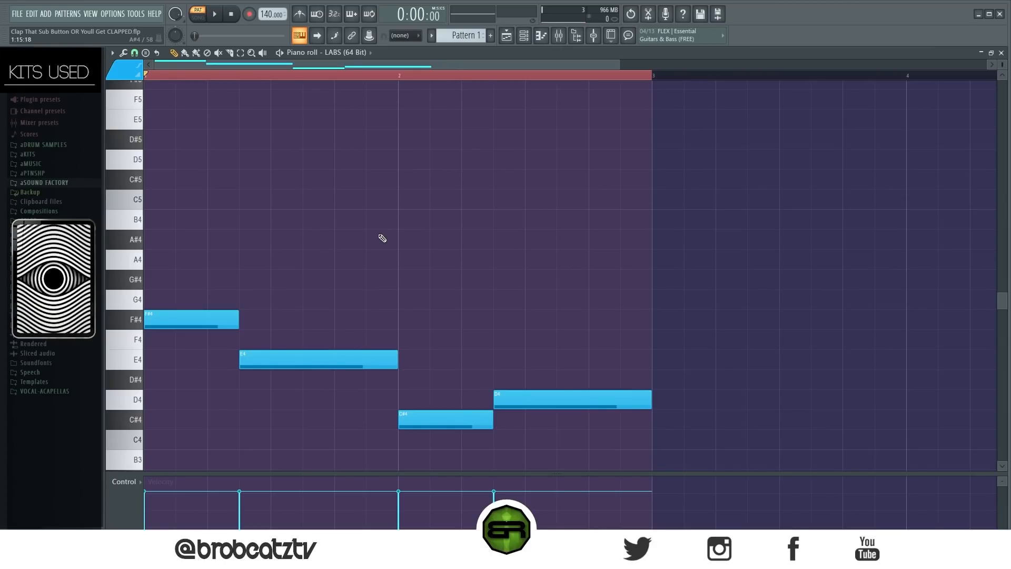
# Add A4 and C#5 above the opening F#4 root note, and delete the C#5.
pyautogui.moveTo(182, 259); pyautogui.dragTo(148, 259)
pyautogui.click(161, 179)
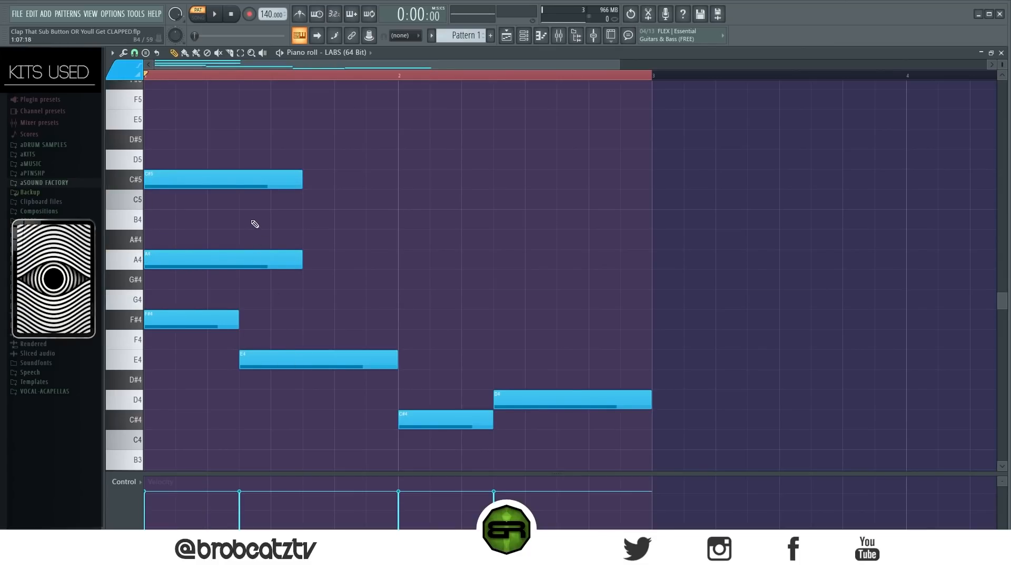
pyautogui.rightClick(258, 259)
pyautogui.hotkey('ctrl', 'z')
pyautogui.rightClick(264, 179)
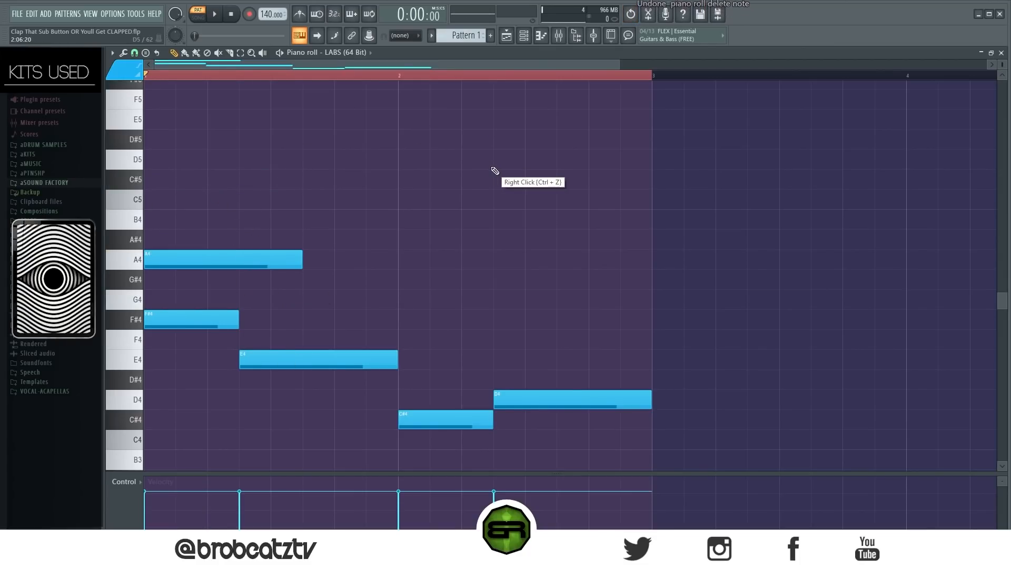
# Keep A4 above the opening F#4 as a six-step note matching the root's length.
pyautogui.rightClick(216, 266)
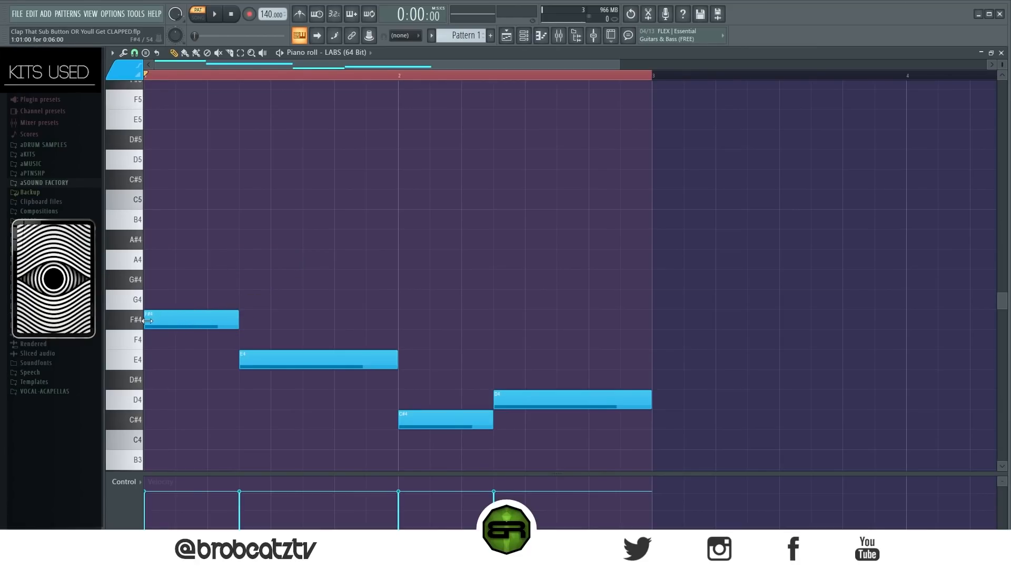
pyautogui.hotkey('ctrl', 'alt', 'z')
pyautogui.hotkey('ctrl', 'alt', 'z')
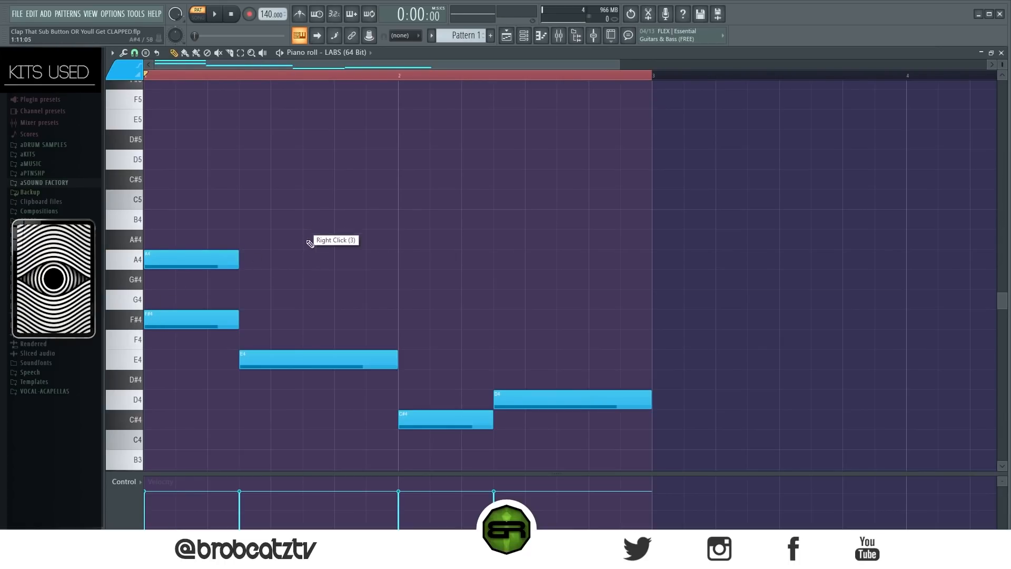
pyautogui.moveTo(185, 237); pyautogui.dragTo(186, 342)
pyautogui.keyDown('ctrl'); pyautogui.click(351, 281); pyautogui.keyUp('ctrl')
pyautogui.moveTo(283, 338); pyautogui.dragTo(293, 387)
pyautogui.keyDown('ctrl'); pyautogui.click(305, 413); pyautogui.keyUp('ctrl')
pyautogui.moveTo(217, 359); pyautogui.dragTo(416, 375)
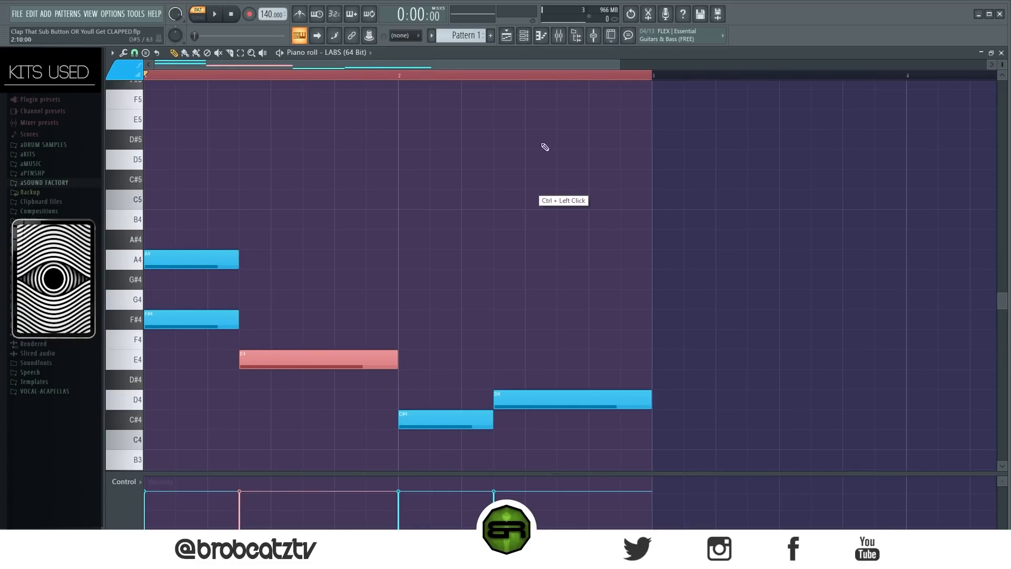
pyautogui.scroll(1, 459, 35)
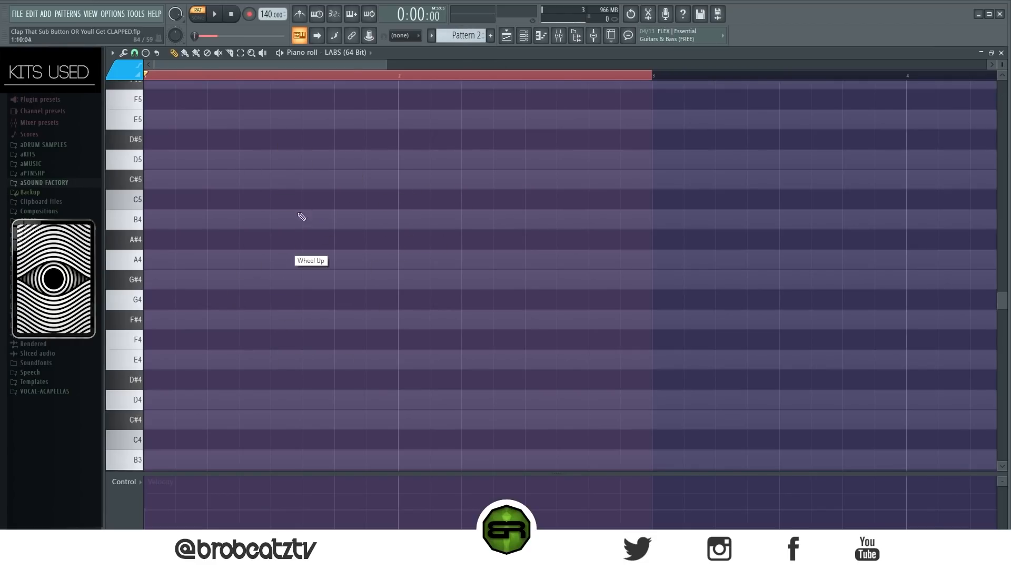
pyautogui.scroll(-1, 474, 36)
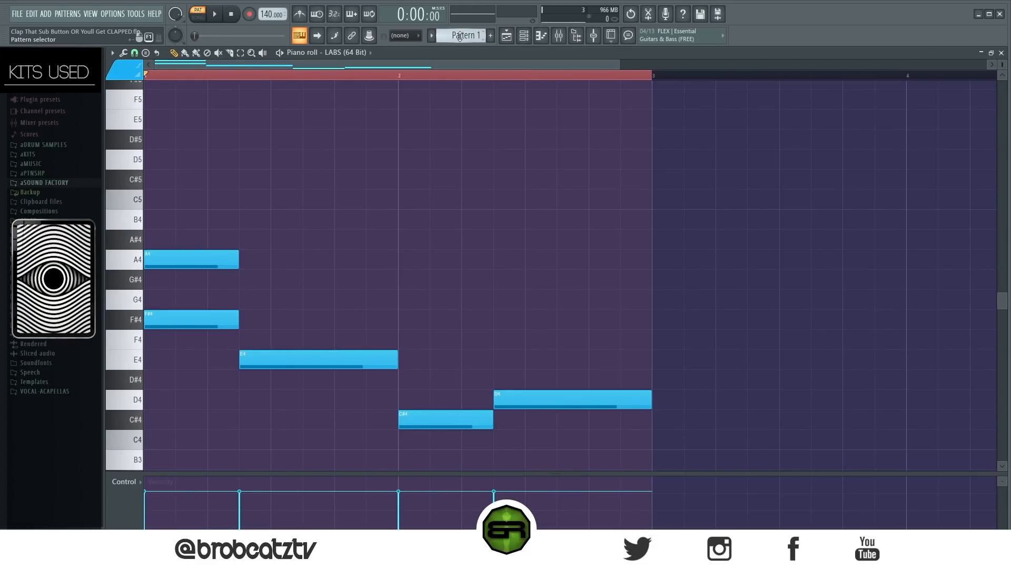
# Try stacking E4, G#4 and C#5 in bar 1 of the empty Pattern 2, and delete all three notes.
pyautogui.scroll(1, 460, 35)
pyautogui.click(274, 359)
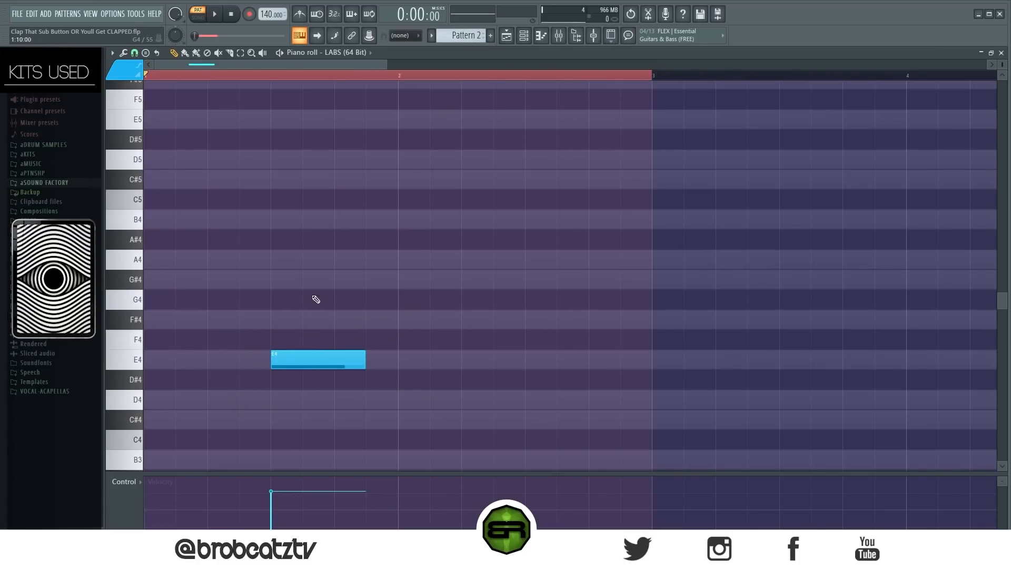
pyautogui.click(307, 284)
pyautogui.click(272, 179)
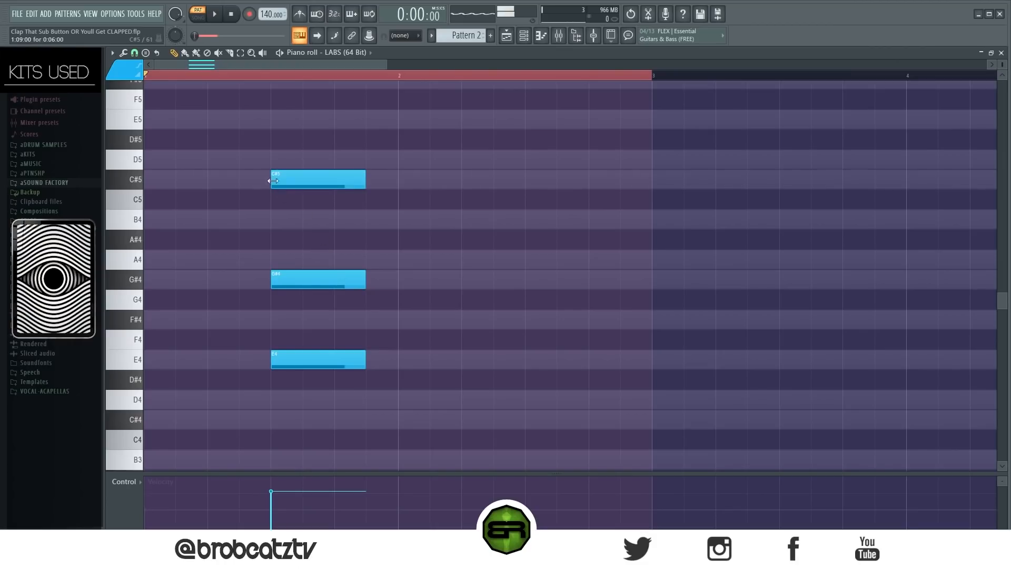
pyautogui.moveTo(240, 270); pyautogui.dragTo(352, 293)
pyautogui.rightClick(315, 278)
pyautogui.rightClick(309, 183)
pyautogui.rightClick(351, 359)
# Back in Pattern 1, add a ten-step G#4 above the E4 root and an E4 above the C#4 root.
pyautogui.scroll(-1, 461, 36)
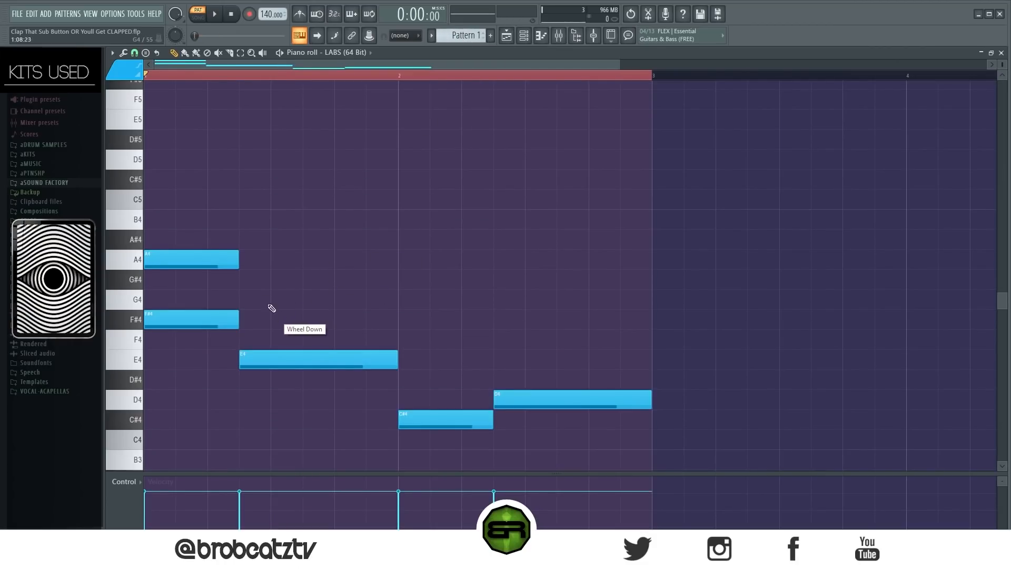
pyautogui.click(258, 283)
pyautogui.moveTo(333, 281); pyautogui.dragTo(397, 282)
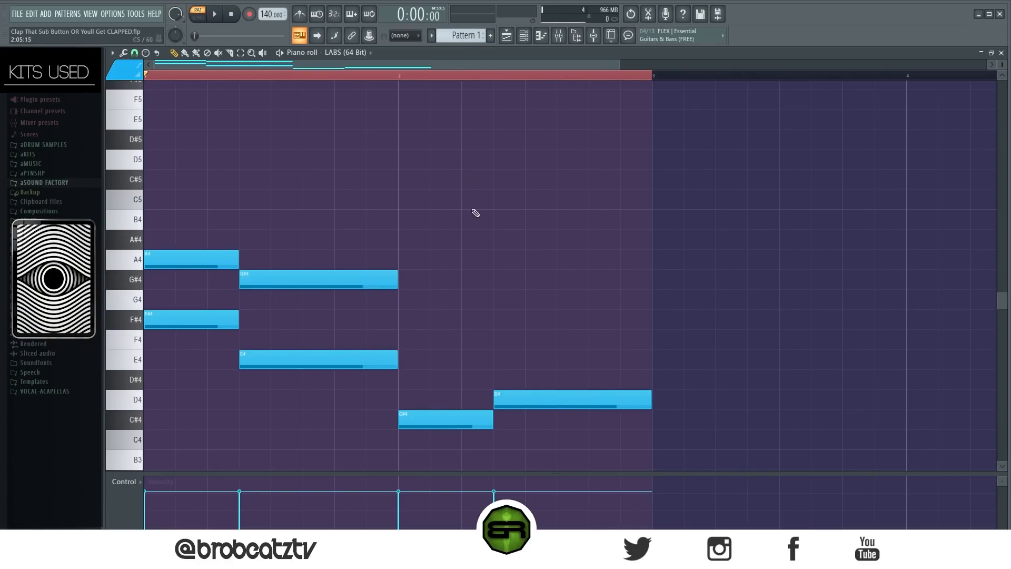
pyautogui.moveTo(408, 379); pyautogui.dragTo(414, 359)
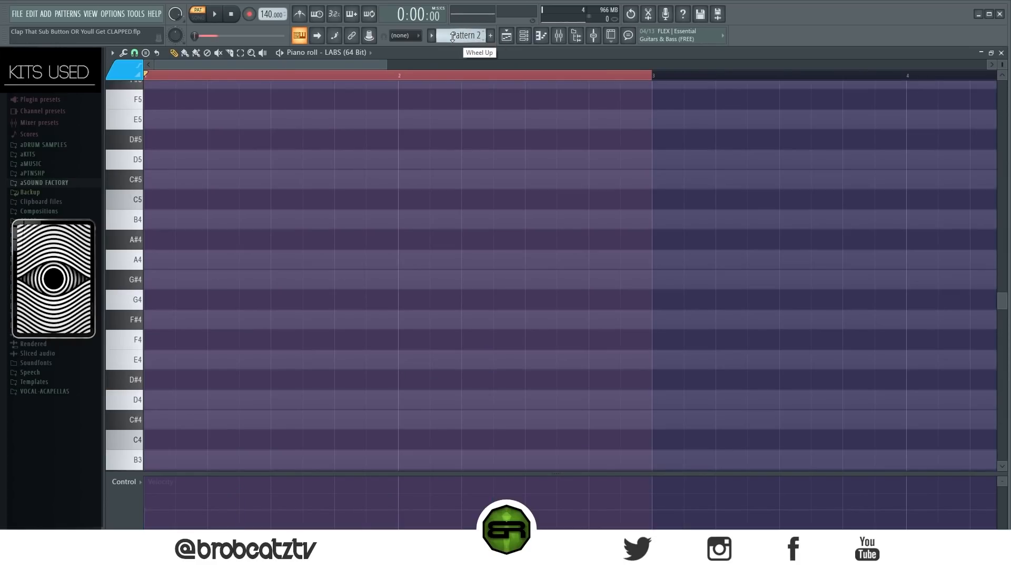
# Try the pairs C#4 with E4 and D4 with F#4 in bar 2 of Pattern 2, deleting each pair.
pyautogui.click(404, 422)
pyautogui.click(418, 358)
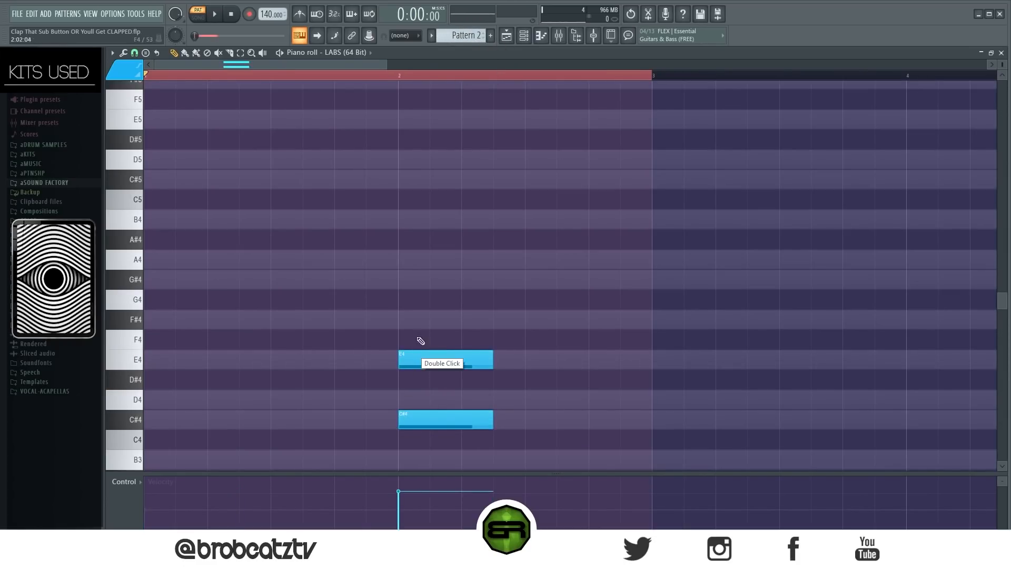
pyautogui.rightClick(421, 359)
pyautogui.rightClick(443, 420)
pyautogui.click(467, 402)
pyautogui.click(466, 318)
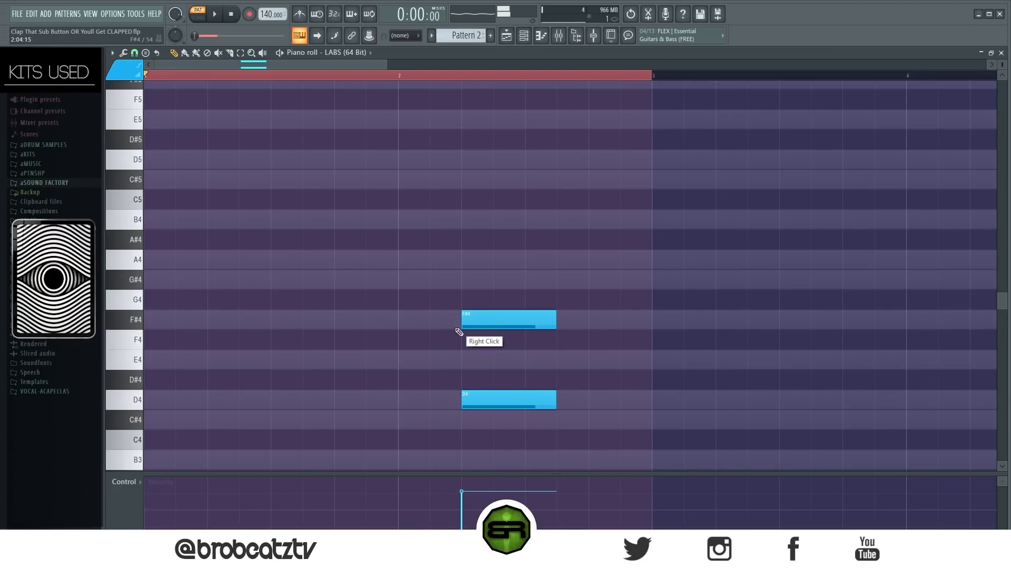
pyautogui.rightClick(510, 316)
pyautogui.rightClick(506, 402)
# Return to Pattern 1 and add a ten-step F#4 above the D4 root in bar 2.
pyautogui.scroll(-1, 458, 36)
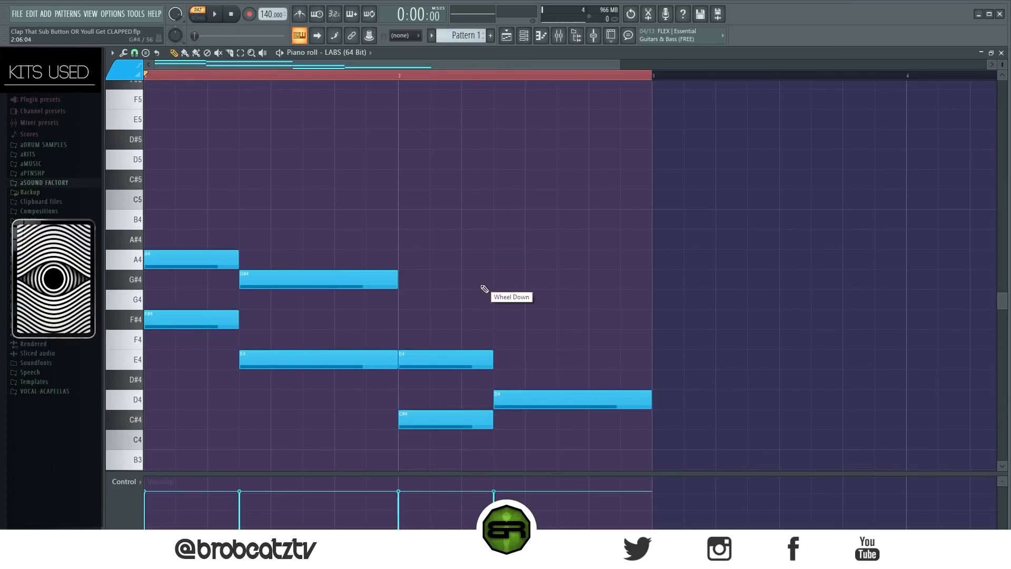
pyautogui.moveTo(586, 321); pyautogui.dragTo(651, 322)
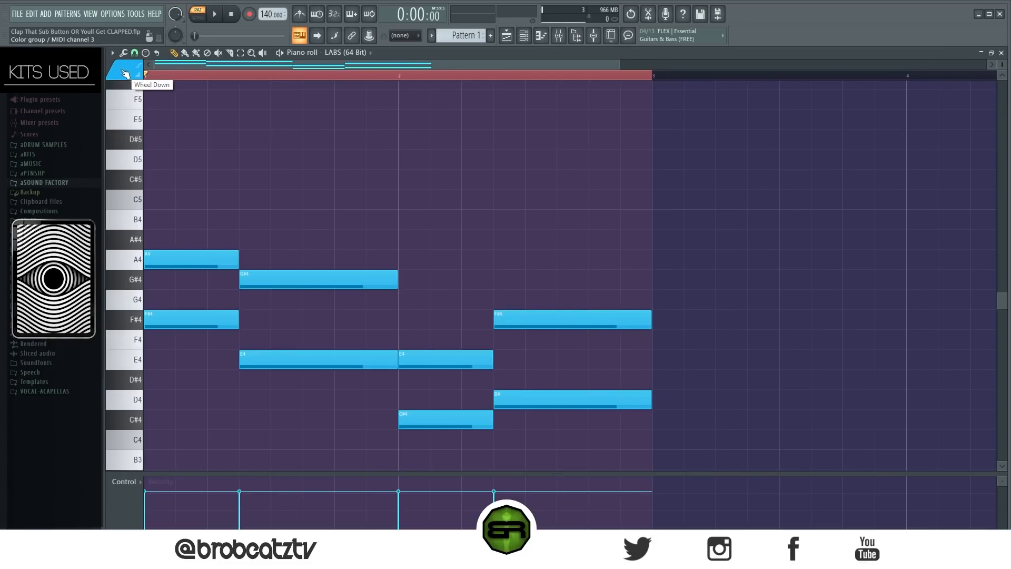
# Recolour the four upper notes A4, G#4, E4 and F#4 with the yellow colour group.
pyautogui.click(125, 73)
pyautogui.click(121, 109)
pyautogui.moveTo(203, 252); pyautogui.dragTo(221, 263)
pyautogui.moveTo(451, 360); pyautogui.dragTo(461, 377)
pyautogui.keyDown('ctrl'); pyautogui.keyDown('shift'); pyautogui.click(527, 319); pyautogui.keyUp('shift'); pyautogui.keyUp('ctrl')
pyautogui.keyDown('ctrl'); pyautogui.keyDown('shift'); pyautogui.click(316, 280); pyautogui.keyUp('shift'); pyautogui.keyUp('ctrl')
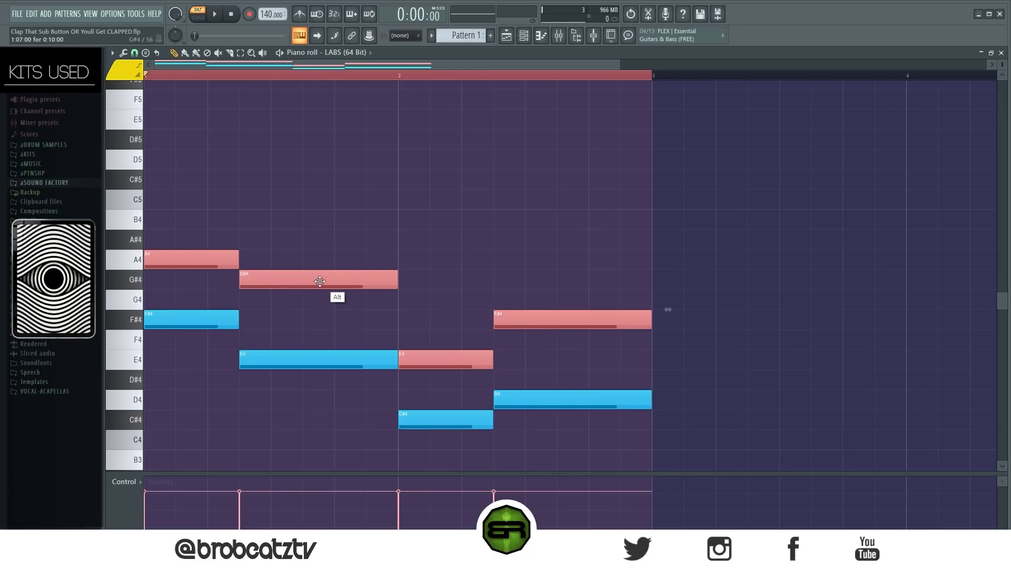
pyautogui.hotkey('alt', 'c')
# Transpose the four yellow upper notes up one octave and play back the pattern.
pyautogui.moveTo(214, 232); pyautogui.dragTo(277, 289)
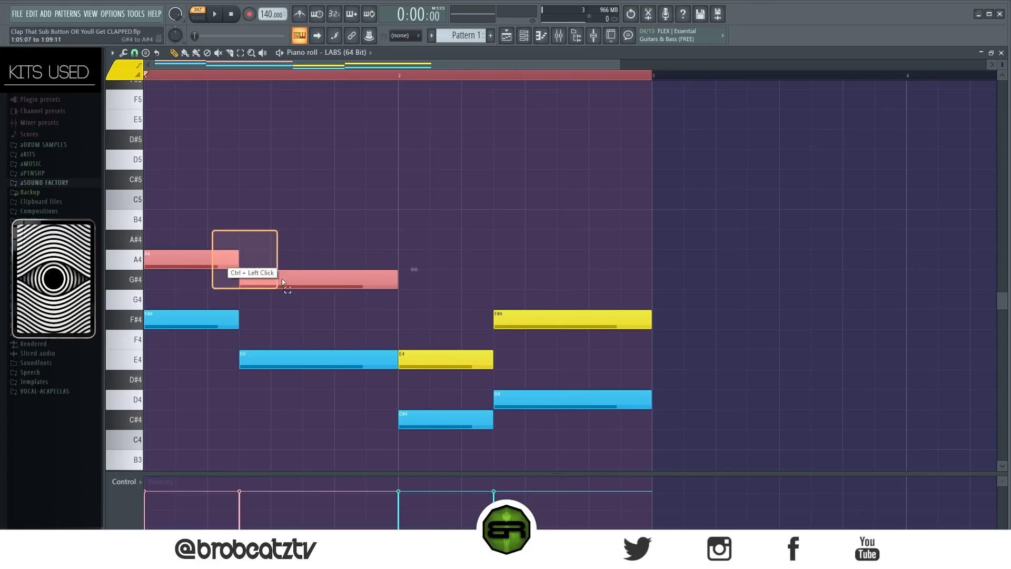
pyautogui.keyDown('ctrl'); pyautogui.keyDown('shift'); pyautogui.click(605, 323); pyautogui.keyUp('shift'); pyautogui.keyUp('ctrl')
pyautogui.moveTo(609, 312); pyautogui.dragTo(469, 366)
pyautogui.hotkey('ctrl', 'Up')
pyautogui.press('space')
pyautogui.scroll(3, 463, 293)
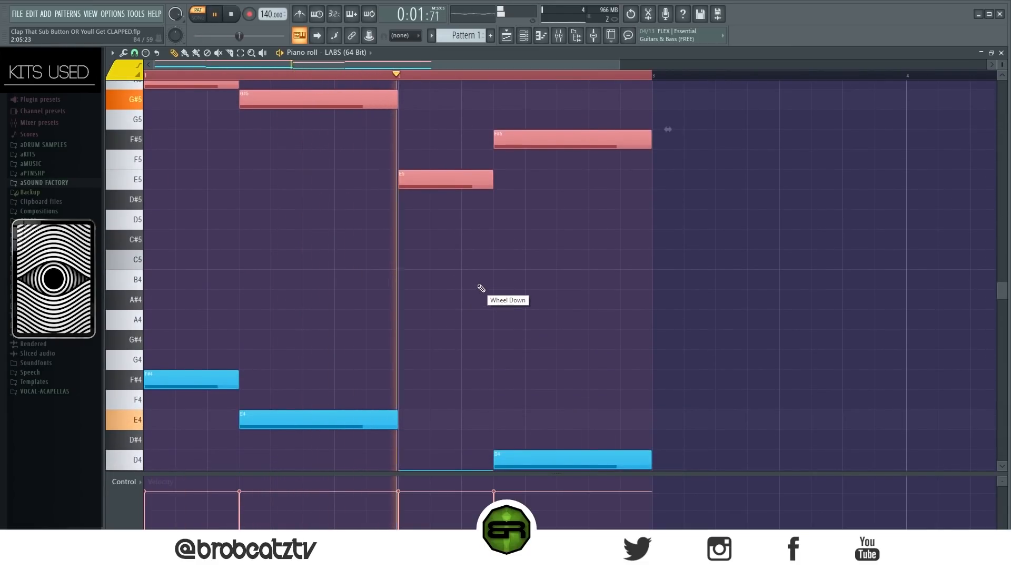
pyautogui.scroll(-1, 480, 290)
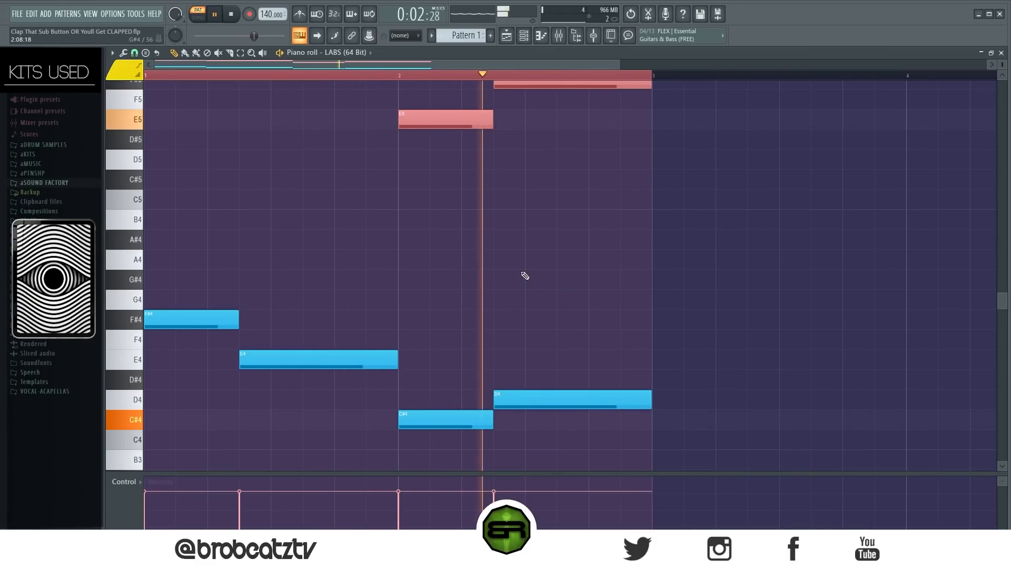
pyautogui.press('space')
pyautogui.scroll(1, 528, 274)
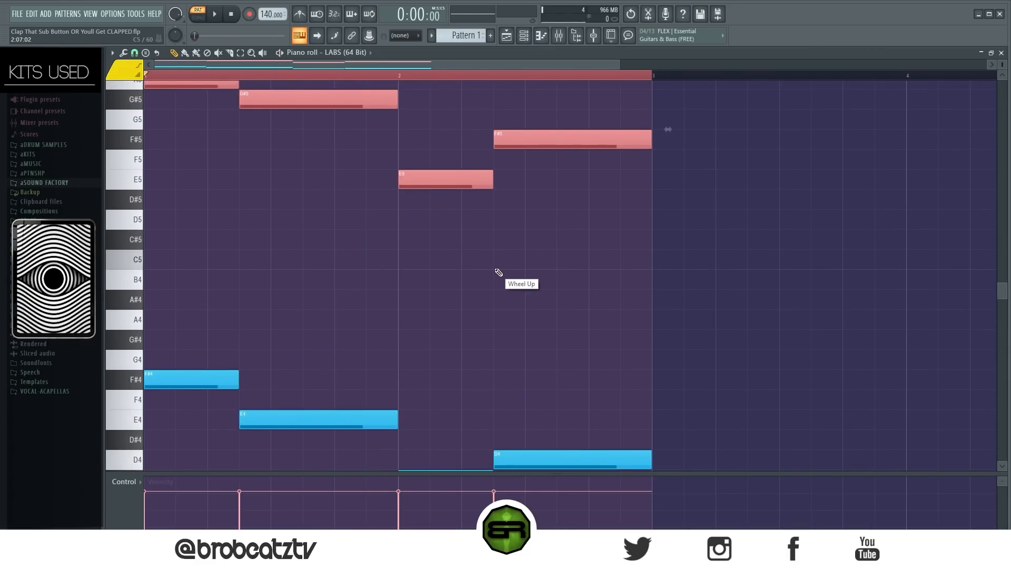
pyautogui.scroll(1, 498, 272)
pyautogui.keyDown('ctrl'); pyautogui.rightClick(347, 266); pyautogui.keyUp('ctrl')
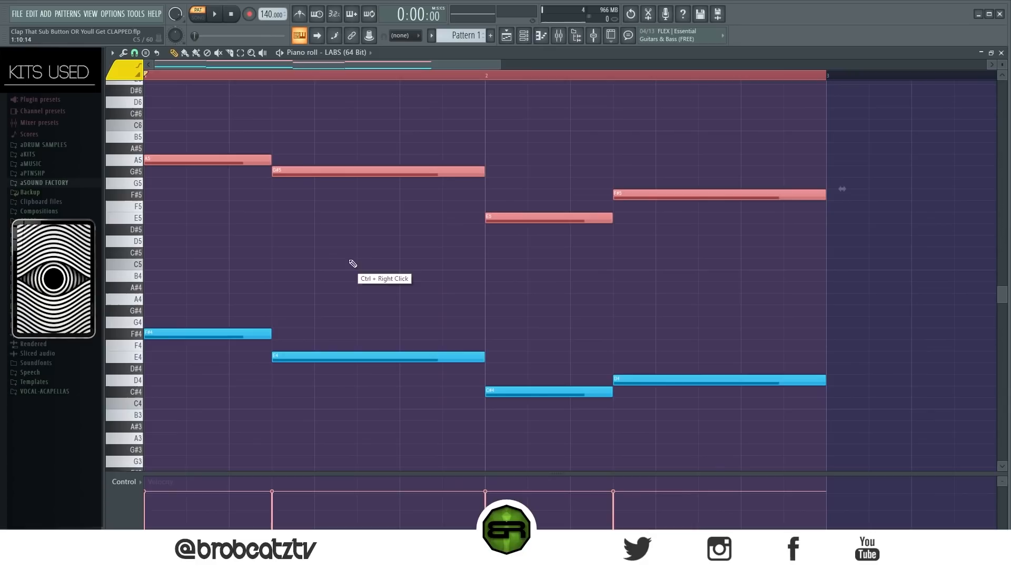
pyautogui.rightClick(298, 256)
pyautogui.moveTo(901, 176); pyautogui.dragTo(280, 207)
pyautogui.rightClick(309, 263)
pyautogui.moveTo(163, 143); pyautogui.dragTo(765, 447)
pyautogui.rightClick(703, 318)
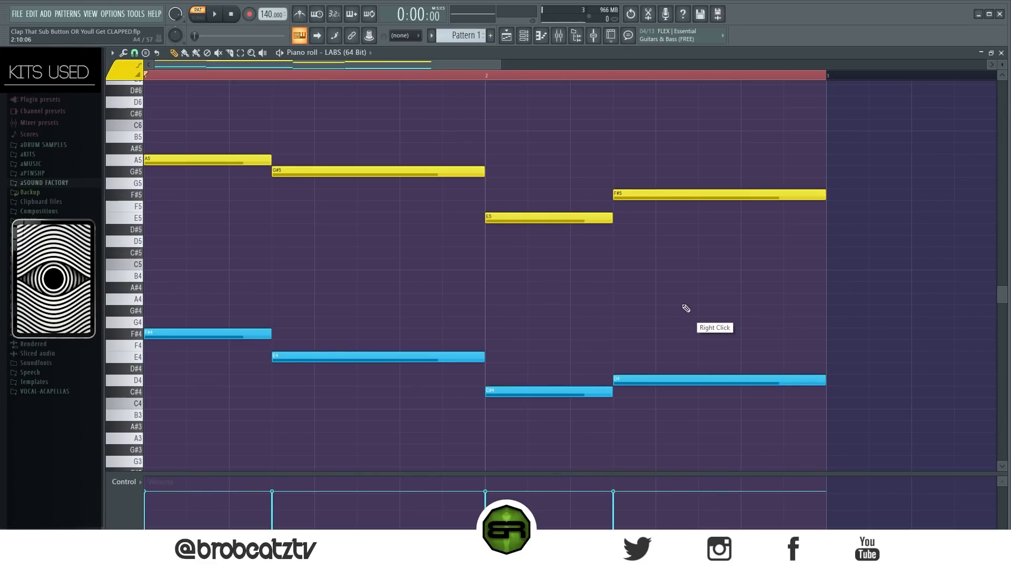
pyautogui.moveTo(758, 155); pyautogui.dragTo(206, 260)
pyautogui.rightClick(289, 257)
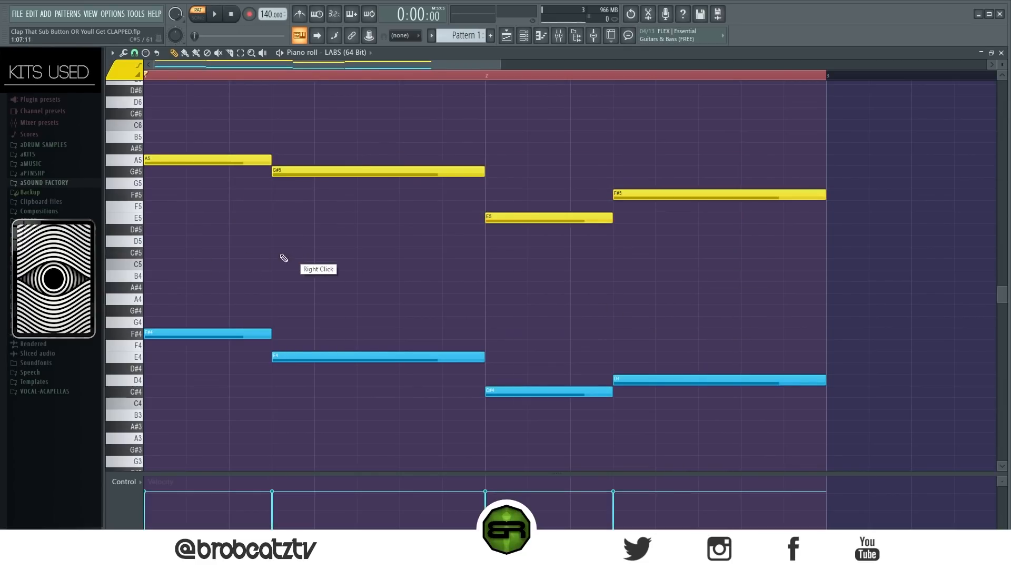
pyautogui.moveTo(170, 127); pyautogui.dragTo(638, 281)
pyautogui.rightClick(674, 272)
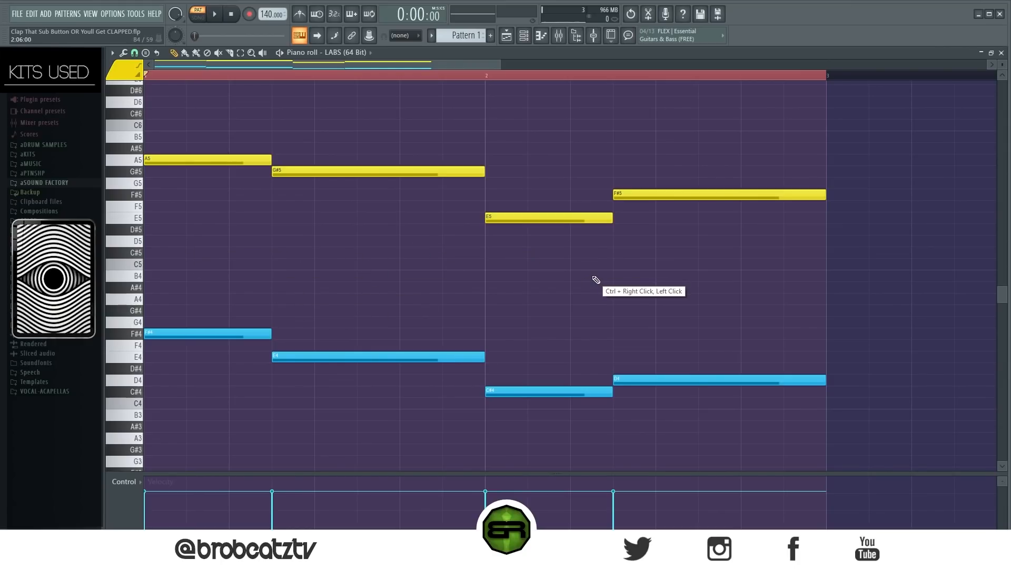
pyautogui.moveTo(789, 138); pyautogui.dragTo(176, 261)
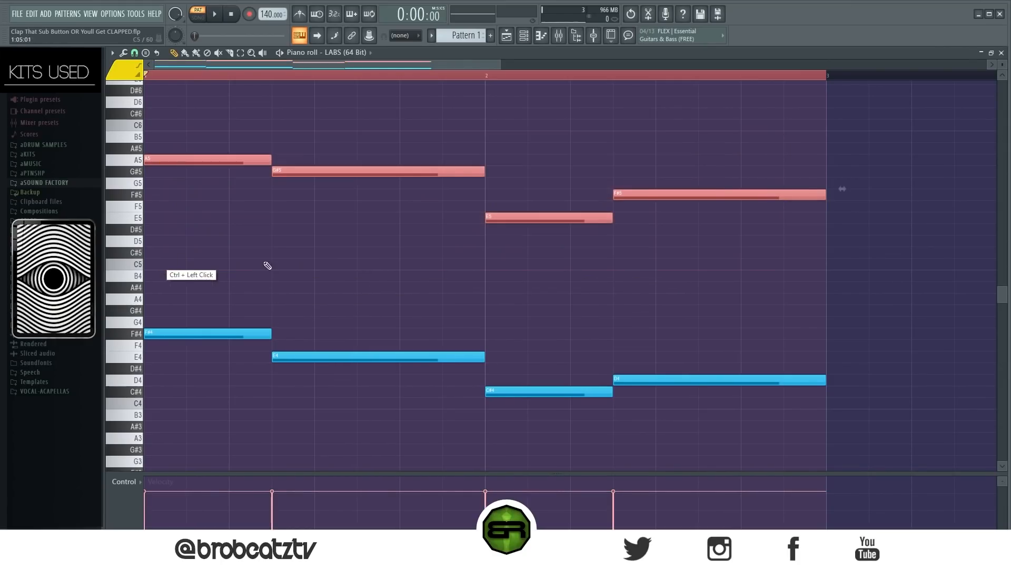
pyautogui.rightClick(263, 266)
# Transpose the four upper notes down one octave and back up again.
pyautogui.moveTo(130, 161); pyautogui.dragTo(382, 257)
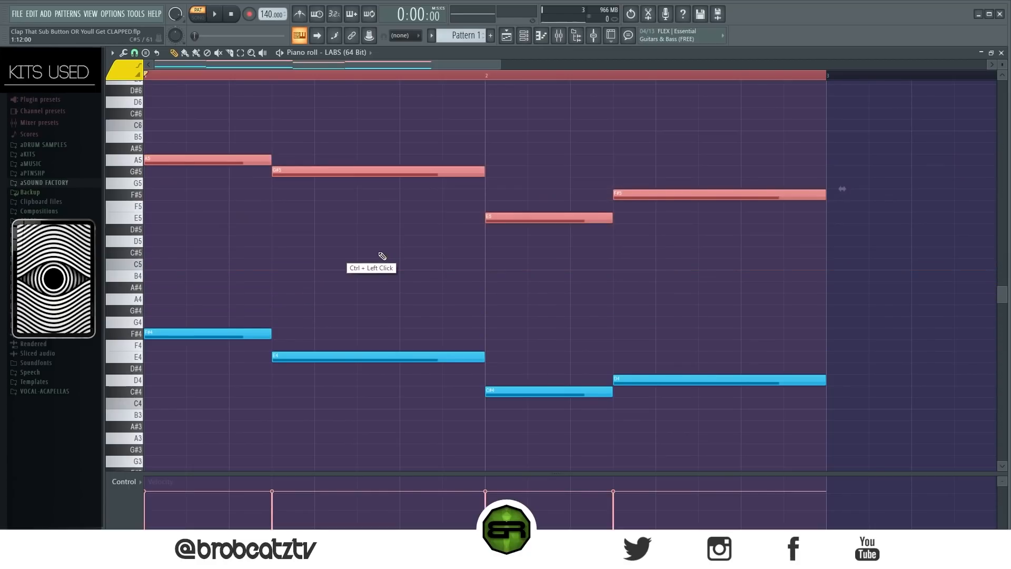
pyautogui.hotkey('ctrl', 'Down')
pyautogui.hotkey('ctrl', 'Up')
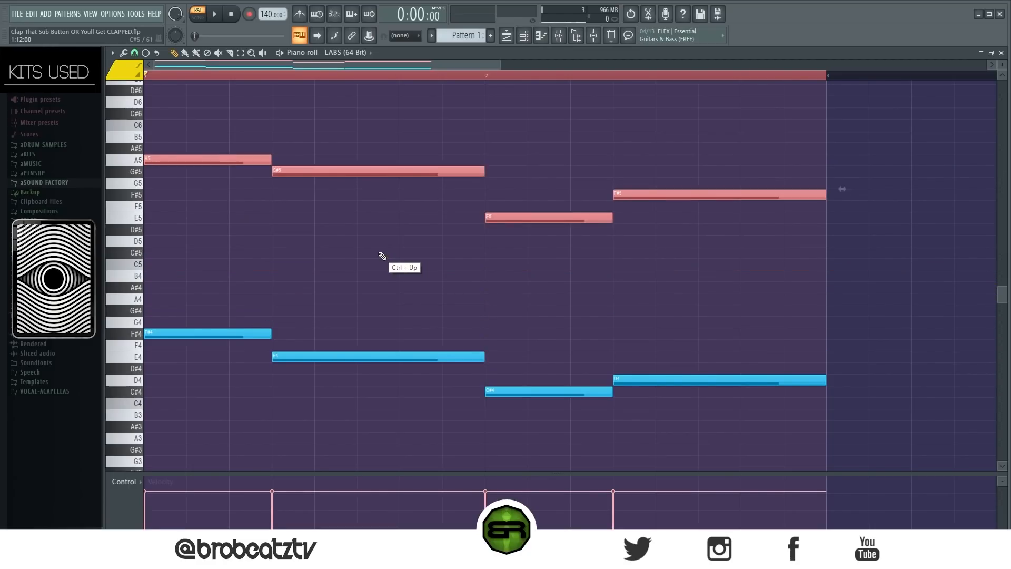
pyautogui.rightClick(383, 256)
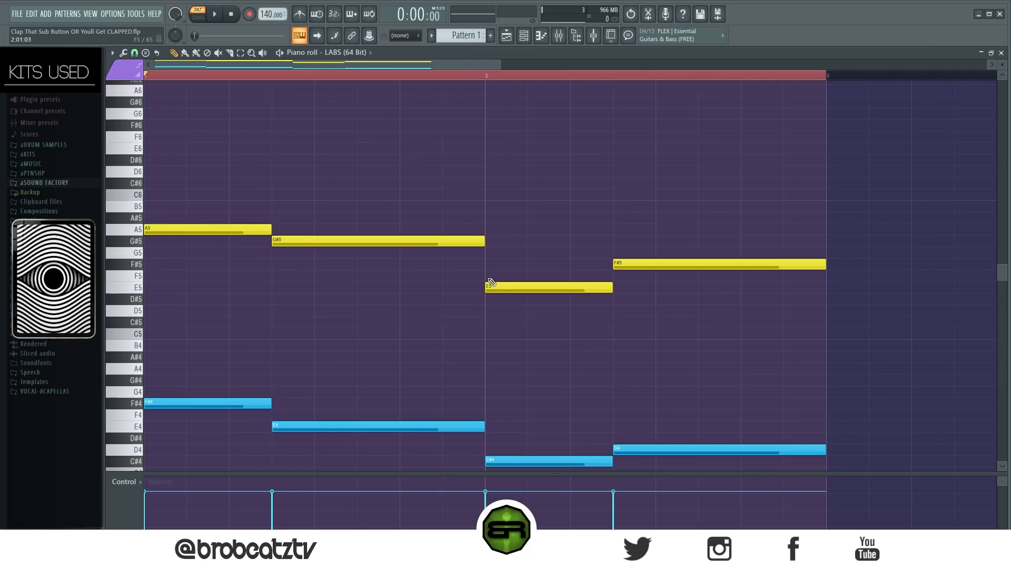
pyautogui.moveTo(169, 340); pyautogui.dragTo(719, 465)
pyautogui.rightClick(669, 385)
pyautogui.moveTo(157, 201); pyautogui.dragTo(706, 324)
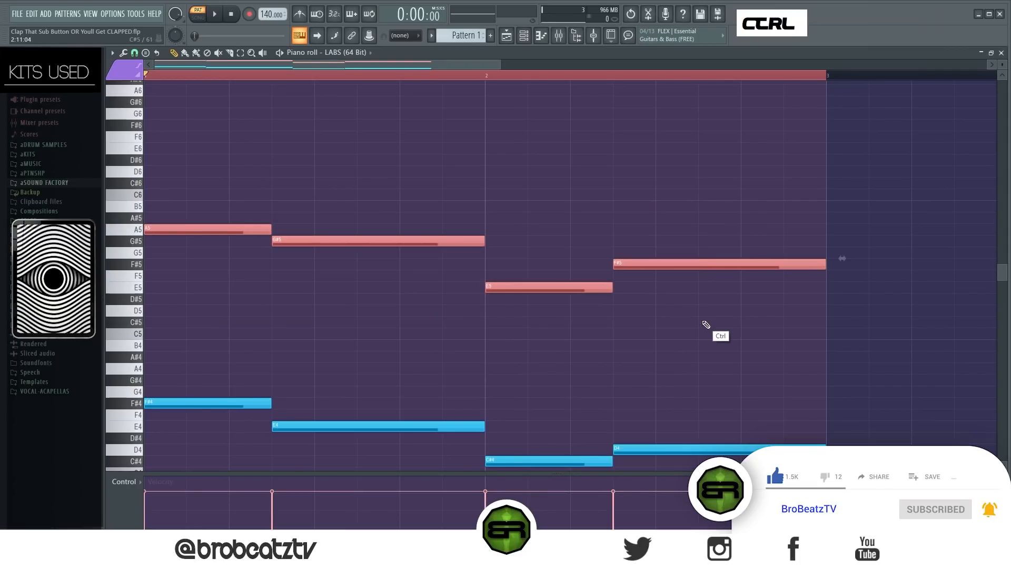
pyautogui.rightClick(671, 337)
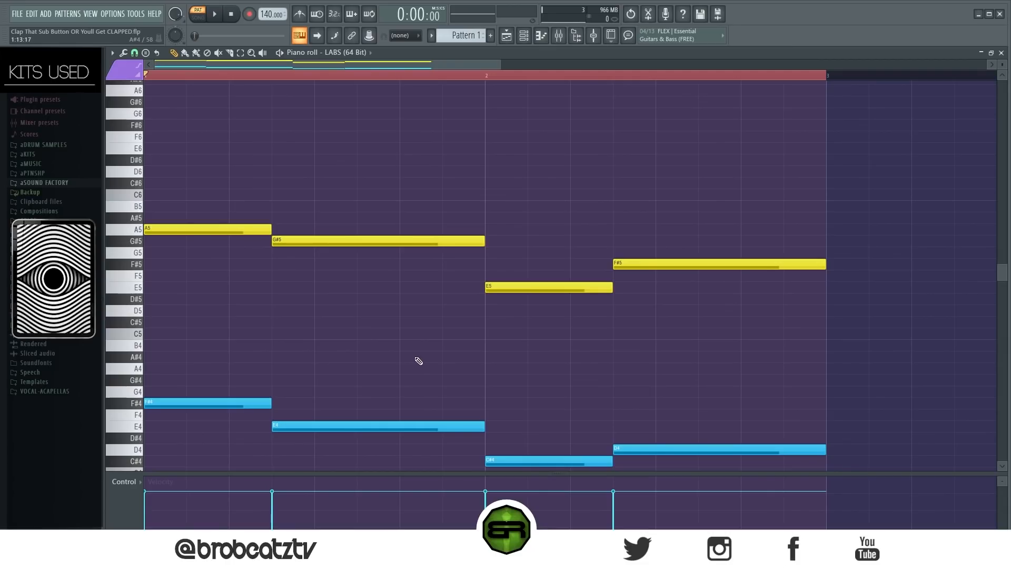
# Transpose only the first yellow note in bar 1 down one octave to A4.
pyautogui.keyDown('ctrl'); pyautogui.click(177, 230); pyautogui.keyUp('ctrl')
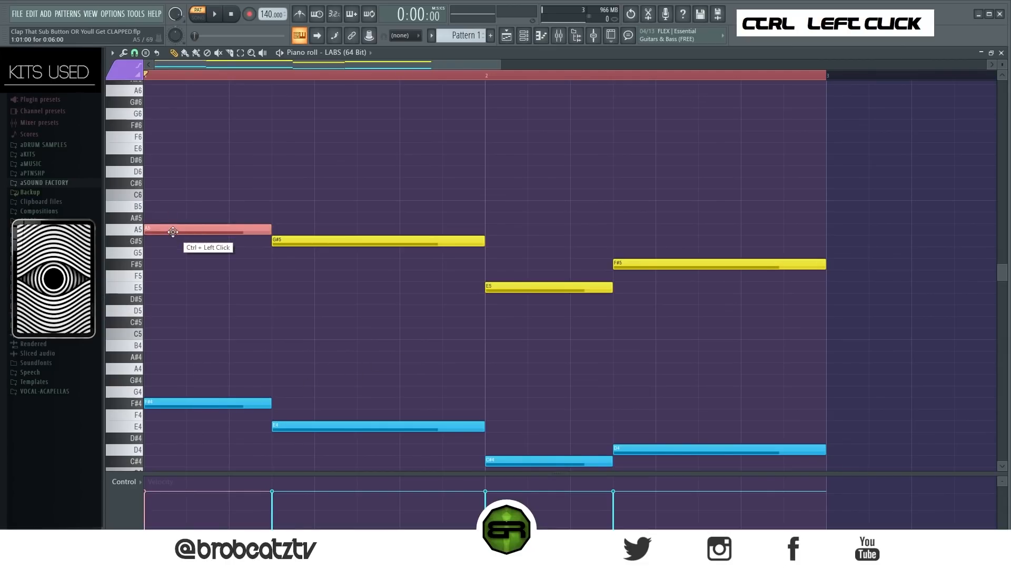
pyautogui.hotkey('ctrl', 'Down')
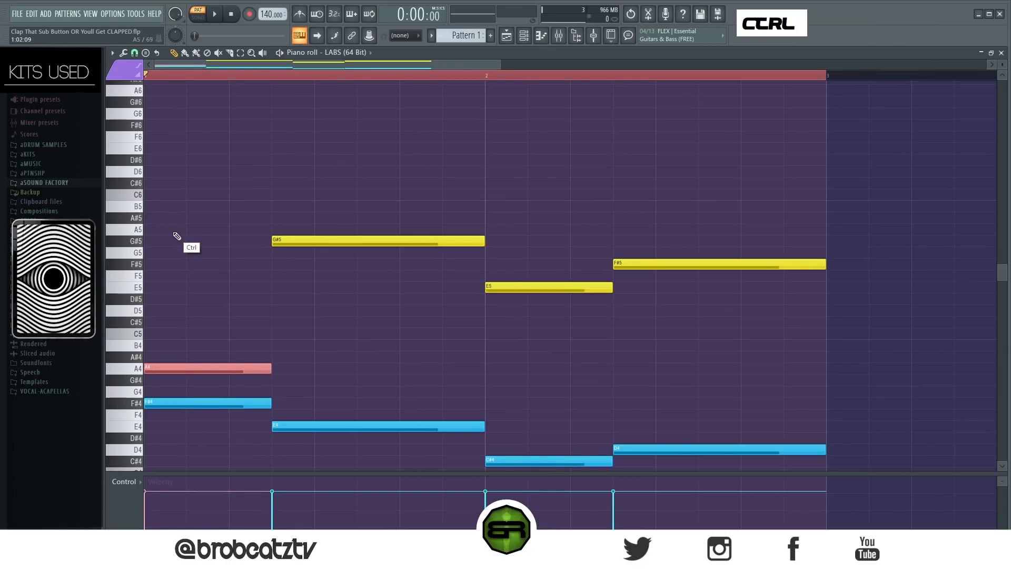
# Transpose the first yellow note in bar 1 up one octave to A5.
pyautogui.hotkey('ctrl', 'Up')
pyautogui.rightClick(309, 151)
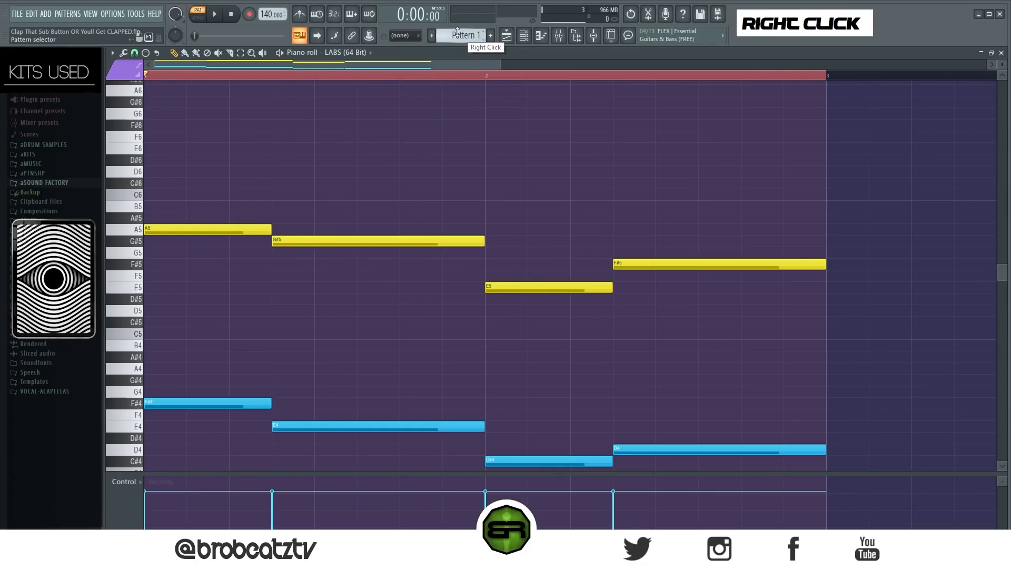
pyautogui.scroll(1, 457, 34)
pyautogui.scroll(-1, 457, 35)
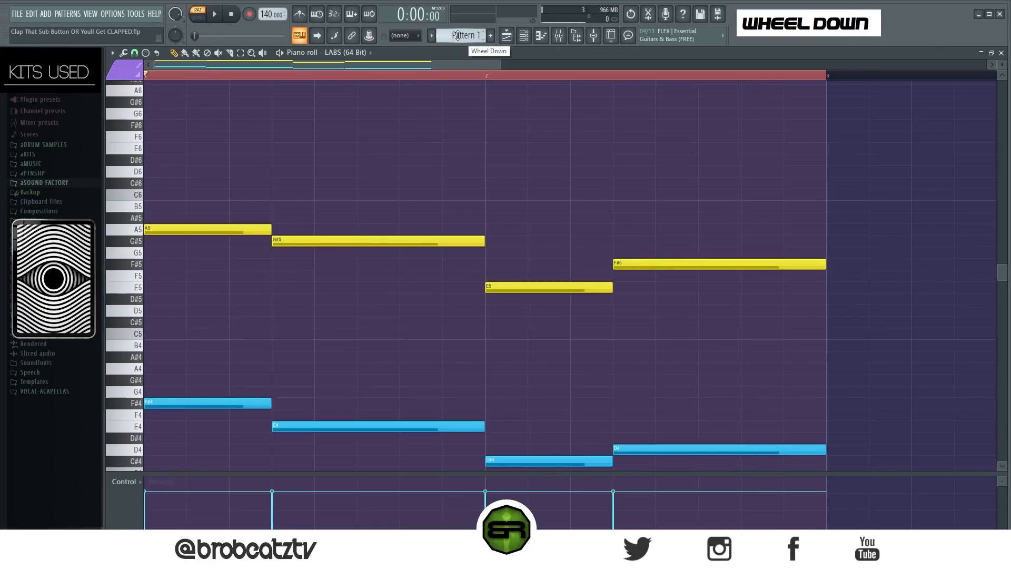
# Copy all the notes of Pattern 1 and paste them into Pattern 2.
pyautogui.hotkey('ctrl', 'a')
pyautogui.scroll(1, 457, 35)
pyautogui.hotkey('ctrl', 'v')
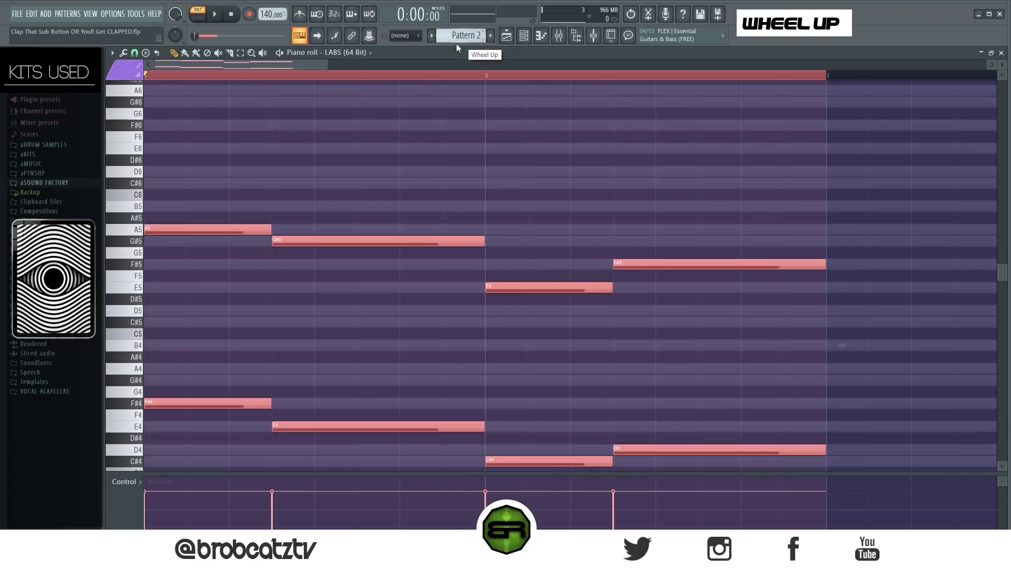
pyautogui.rightClick(388, 138)
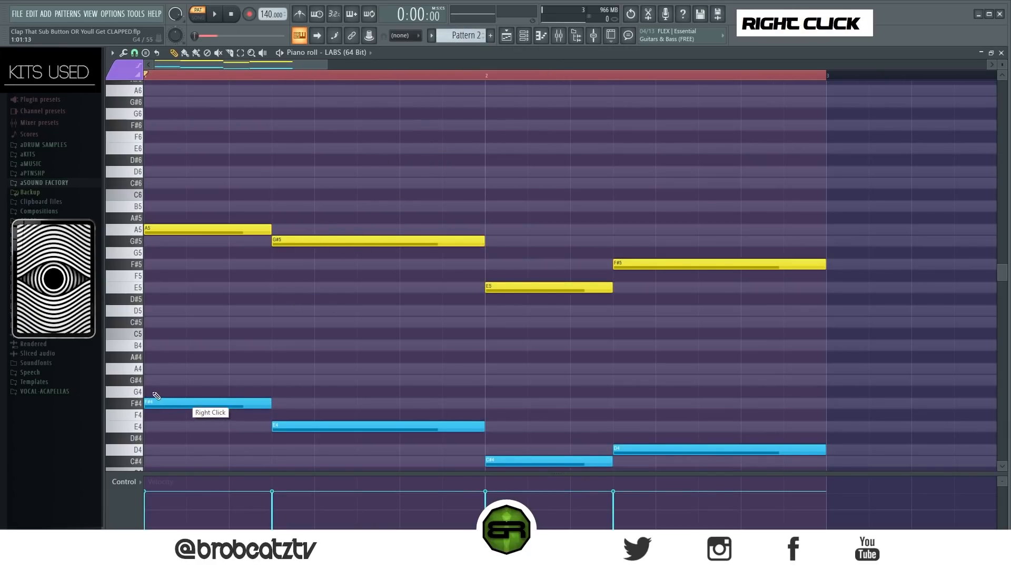
# Stack duplicates of the F#4 root note at A4 and C#5 in bar 1 of Pattern 2.
pyautogui.keyDown('ctrl'); pyautogui.click(174, 403); pyautogui.keyUp('ctrl')
pyautogui.moveTo(183, 403); pyautogui.dragTo(157, 320)
pyautogui.rightClick(156, 318)
pyautogui.keyDown('ctrl'); pyautogui.click(156, 320); pyautogui.keyUp('ctrl')
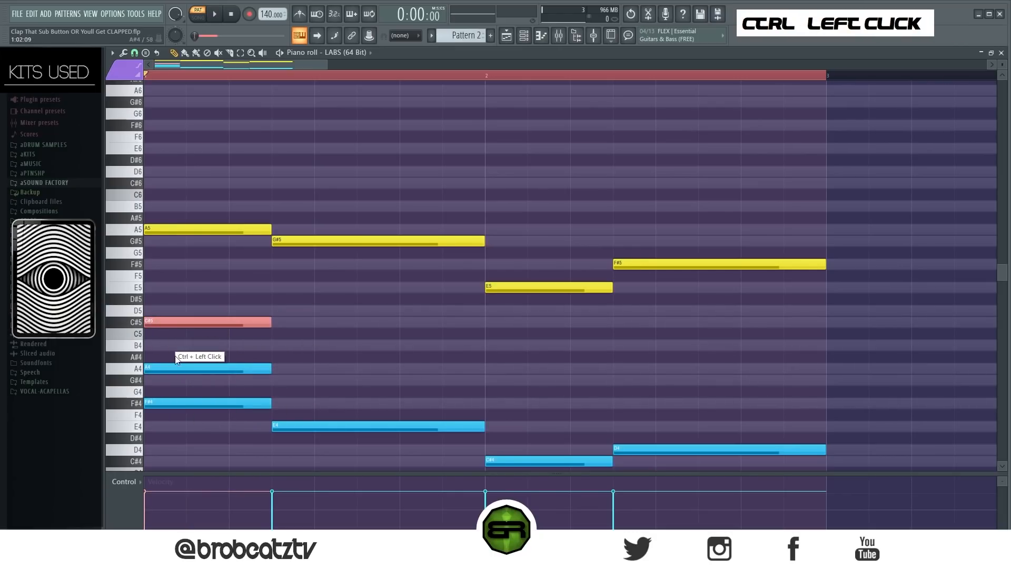
pyautogui.rightClick(176, 347)
# Stack duplicates of the E4 root at G#4 and B4, and delete the thirds G#4 and A4, keeping only the fifths.
pyautogui.keyDown('ctrl'); pyautogui.click(297, 425); pyautogui.keyUp('ctrl')
pyautogui.moveTo(297, 426); pyautogui.dragTo(289, 345)
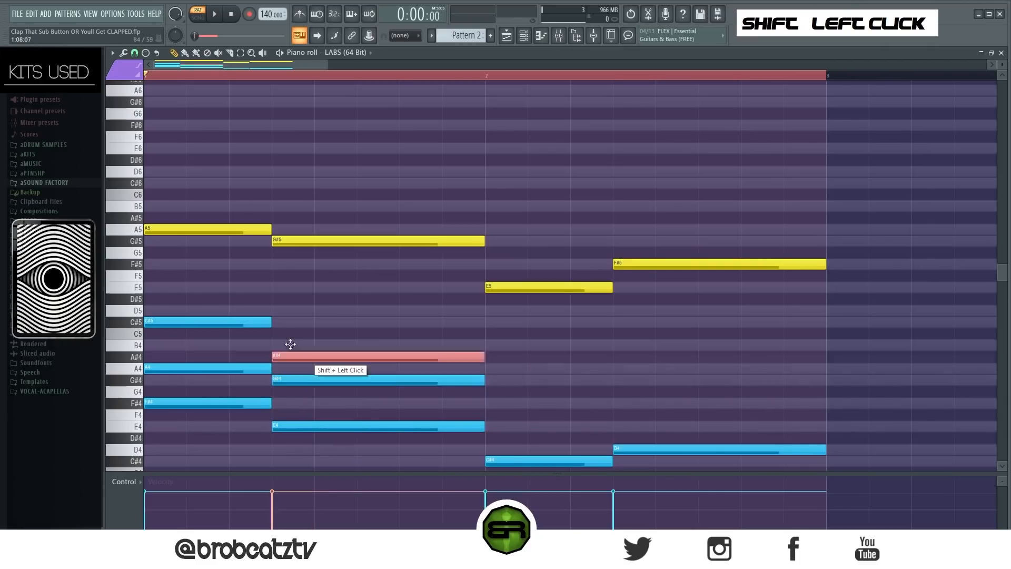
pyautogui.rightClick(248, 343)
pyautogui.keyDown('ctrl'); pyautogui.click(291, 345); pyautogui.keyUp('ctrl')
pyautogui.rightClick(306, 377)
pyautogui.rightClick(259, 368)
# Add the fifths G#4 above the C#4 root and A4 above the D4 root in bar 2, deleting the helper thirds between them.
pyautogui.keyDown('ctrl'); pyautogui.click(497, 460); pyautogui.keyUp('ctrl')
pyautogui.moveTo(498, 460); pyautogui.dragTo(499, 380)
pyautogui.rightClick(509, 429)
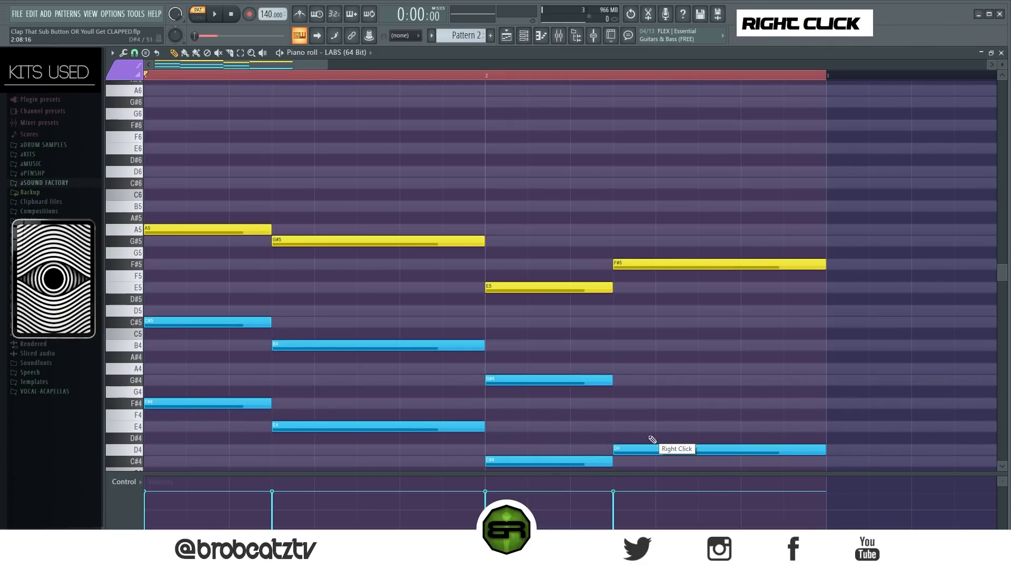
pyautogui.keyDown('ctrl'); pyautogui.click(629, 449); pyautogui.keyUp('ctrl')
pyautogui.moveTo(629, 448); pyautogui.dragTo(629, 367)
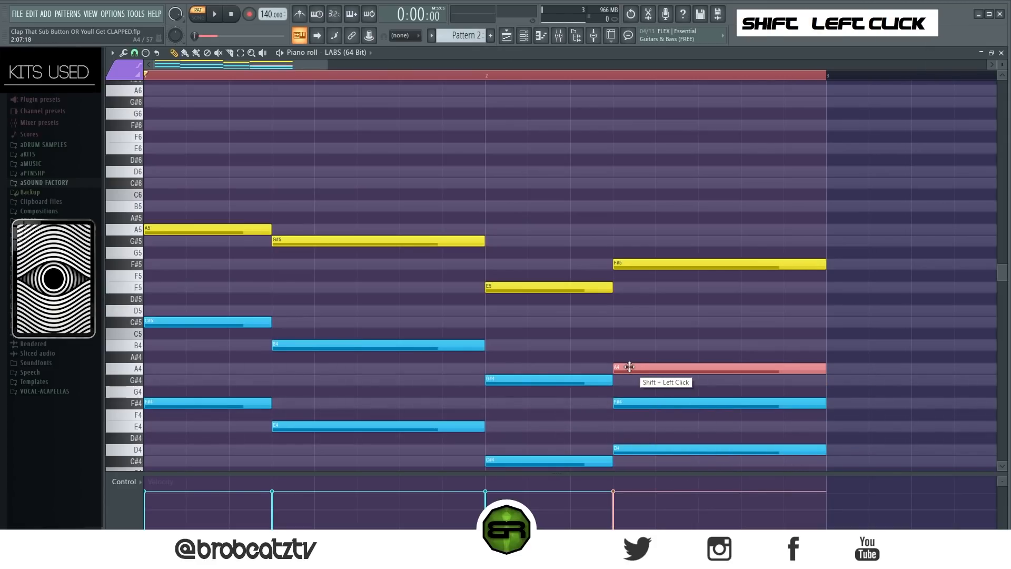
pyautogui.rightClick(632, 403)
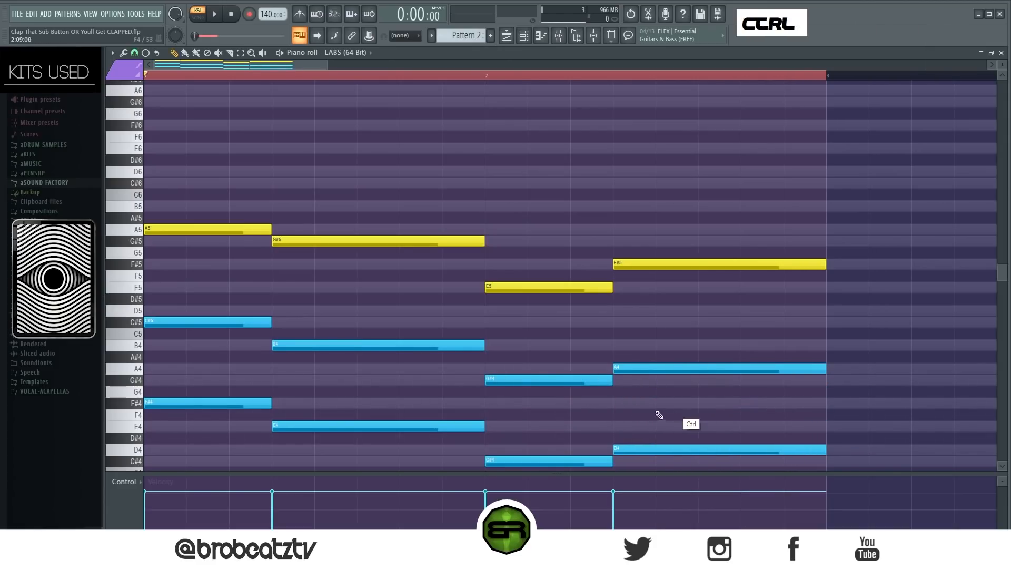
# Select the four fifths C#5, B4, G#4 and A4 and copy them.
pyautogui.moveTo(668, 352); pyautogui.dragTo(580, 394)
pyautogui.moveTo(420, 330); pyautogui.dragTo(408, 358)
pyautogui.moveTo(207, 293); pyautogui.dragTo(208, 331)
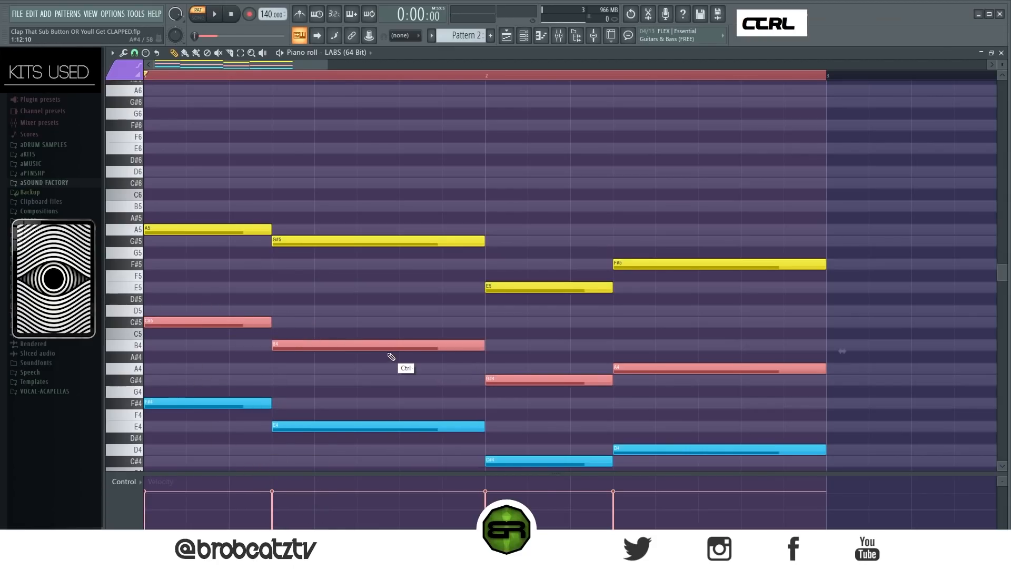
pyautogui.hotkey('ctrl', 'c')
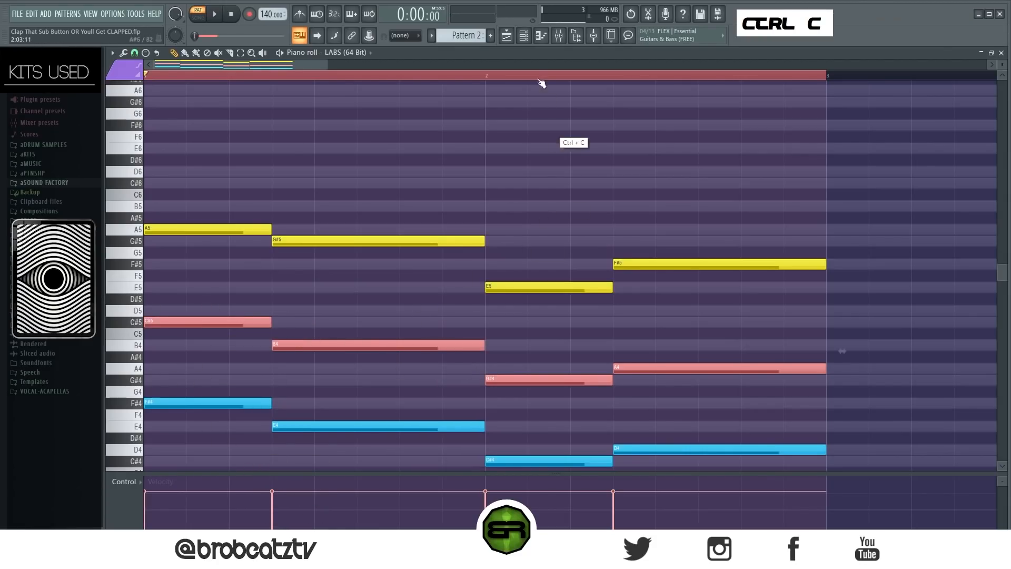
# Delete all the root, fifth and upper notes from Pattern 2.
pyautogui.rightClick(253, 230)
pyautogui.rightClick(258, 323)
pyautogui.rightClick(369, 345)
pyautogui.rightClick(405, 426)
pyautogui.rightClick(574, 288)
pyautogui.rightClick(648, 265)
pyautogui.rightClick(648, 368)
pyautogui.rightClick(590, 461)
pyautogui.rightClick(656, 450)
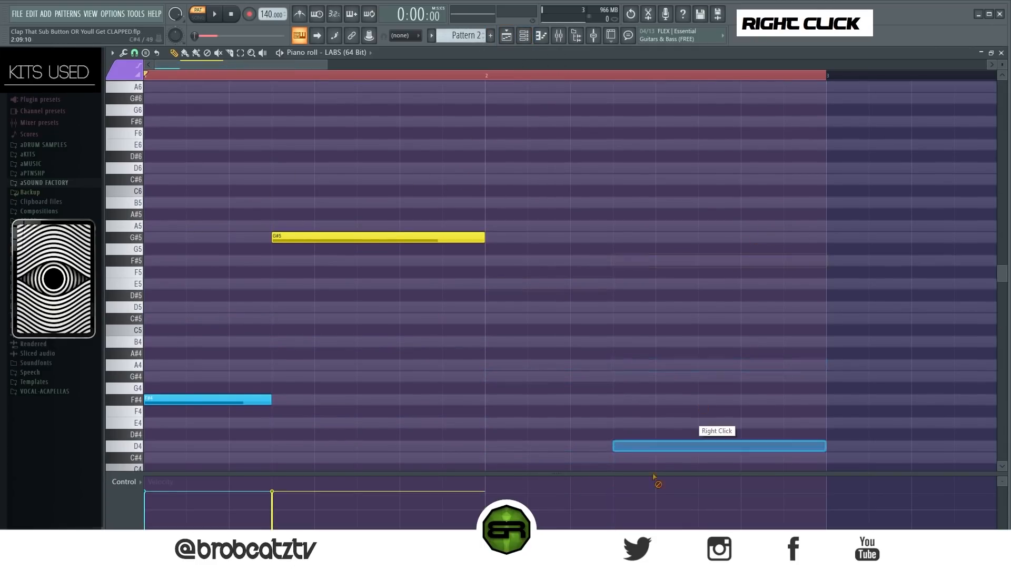
pyautogui.rightClick(368, 220)
pyautogui.rightClick(210, 383)
# Paste the copied fifths into Pattern 1 and assign them the purple colour group.
pyautogui.scroll(-1, 451, 35)
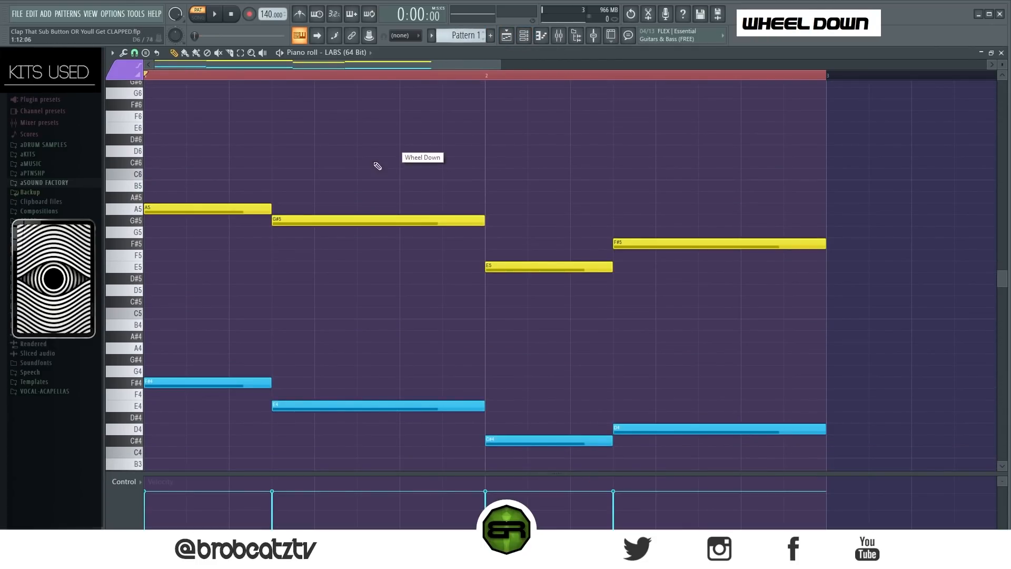
pyautogui.hotkey('ctrl', 'v')
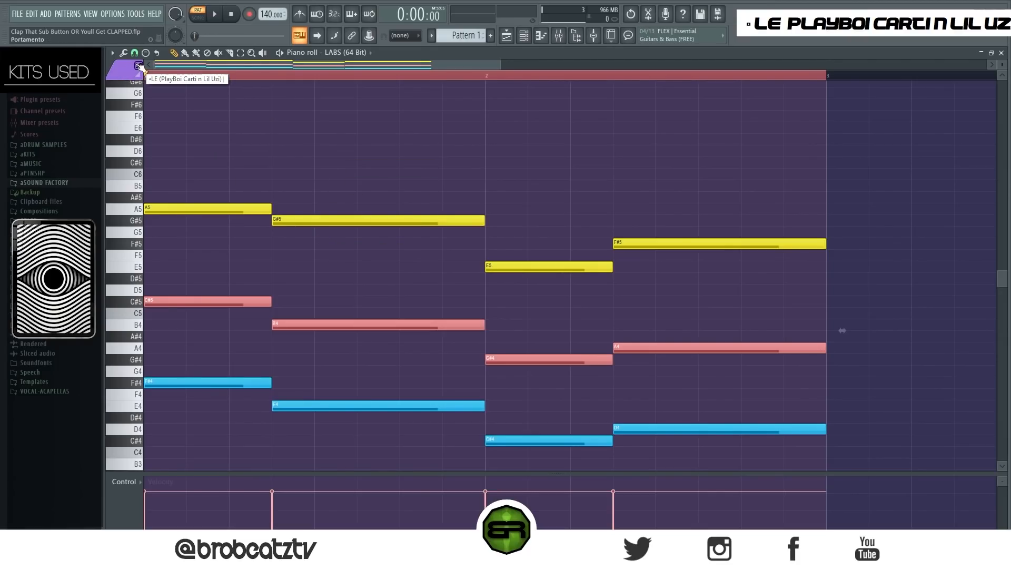
pyautogui.hotkey('alt', 'c')
# Shorten the four pasted fifths to two steps each and delay them by two steps.
pyautogui.moveTo(203, 259)
pyautogui.mouseDown()
pyautogui.moveTo(553, 361)
pyautogui.moveTo(546, 339)
pyautogui.mouseUp()
pyautogui.moveTo(740, 332)
pyautogui.mouseDown()
pyautogui.moveTo(429, 350)
pyautogui.moveTo(253, 275)
pyautogui.moveTo(215, 300)
pyautogui.mouseUp()
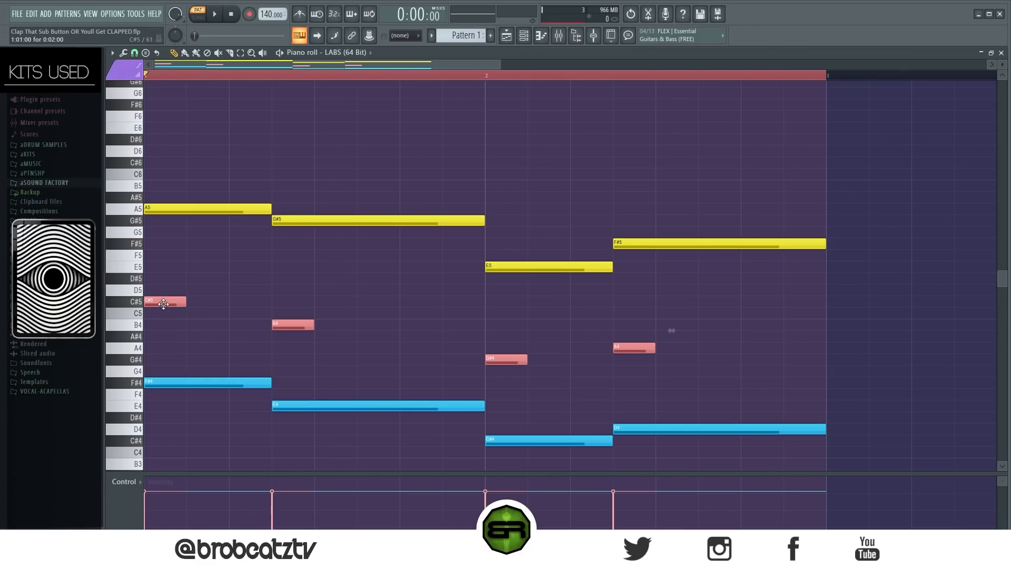
pyautogui.moveTo(163, 303); pyautogui.dragTo(193, 302)
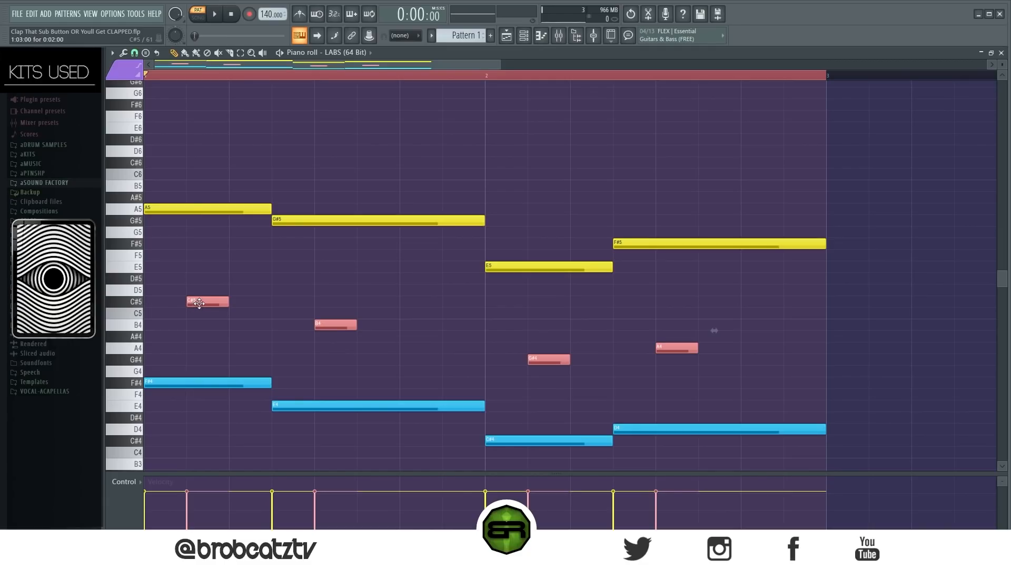
# Duplicate the four short fifths two steps after the originals and transpose the duplicates up one octave.
pyautogui.moveTo(199, 303); pyautogui.dragTo(244, 303)
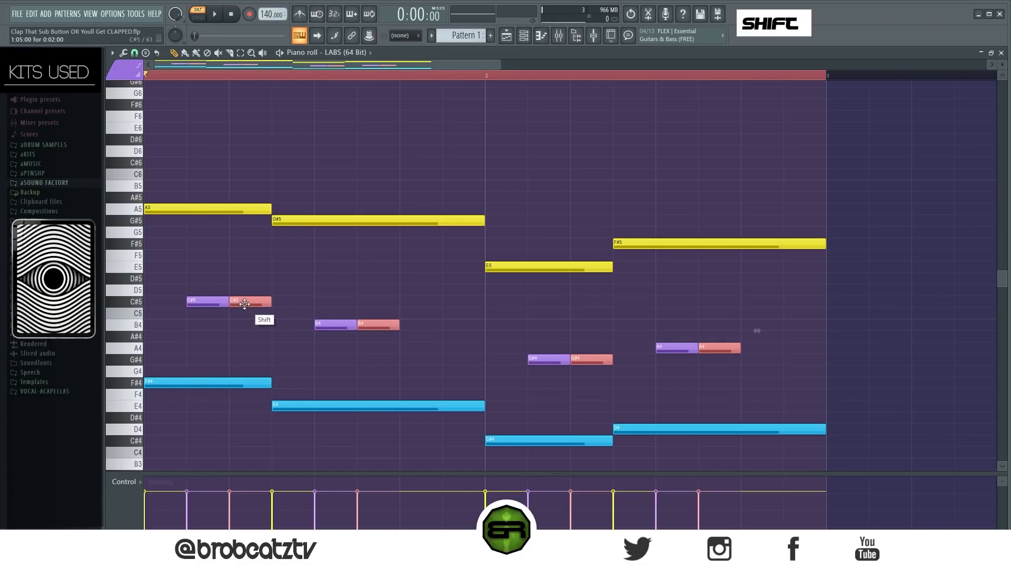
pyautogui.hotkey('ctrl', 'Up')
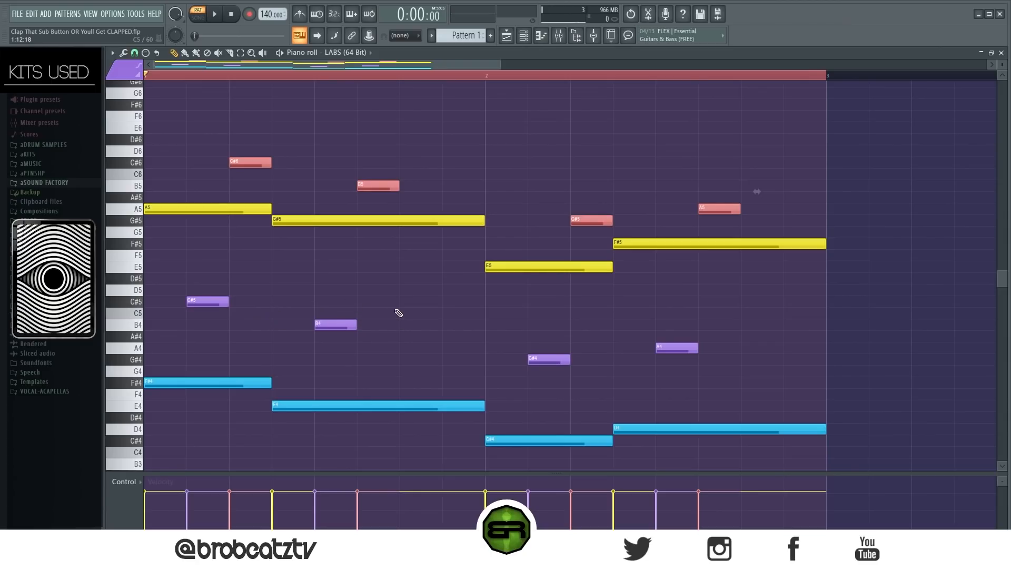
# Shift the purple B4 and B5 pair and the A4 and A5 pair two steps onward, and play back the pattern.
pyautogui.moveTo(386, 134); pyautogui.dragTo(386, 179)
pyautogui.keyDown('ctrl'); pyautogui.keyDown('shift'); pyautogui.click(331, 324); pyautogui.keyUp('shift'); pyautogui.keyUp('ctrl')
pyautogui.keyDown('ctrl'); pyautogui.keyDown('shift'); pyautogui.click(374, 185); pyautogui.keyUp('shift'); pyautogui.keyUp('ctrl')
pyautogui.moveTo(328, 324); pyautogui.dragTo(381, 324)
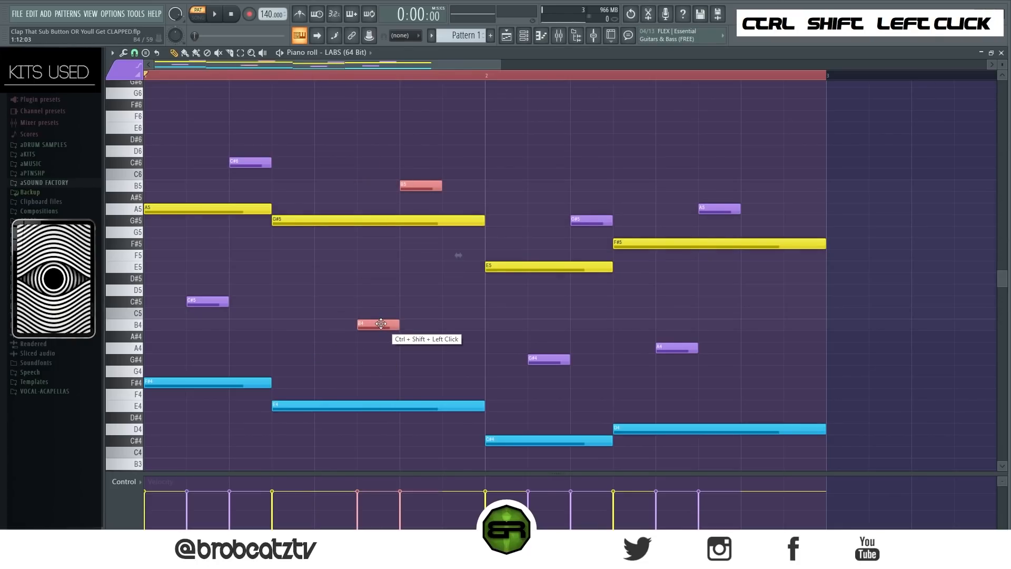
pyautogui.moveTo(414, 170); pyautogui.dragTo(414, 198)
pyautogui.rightClick(722, 200)
pyautogui.keyDown('ctrl'); pyautogui.click(706, 210); pyautogui.keyUp('ctrl')
pyautogui.moveTo(680, 353); pyautogui.dragTo(720, 351)
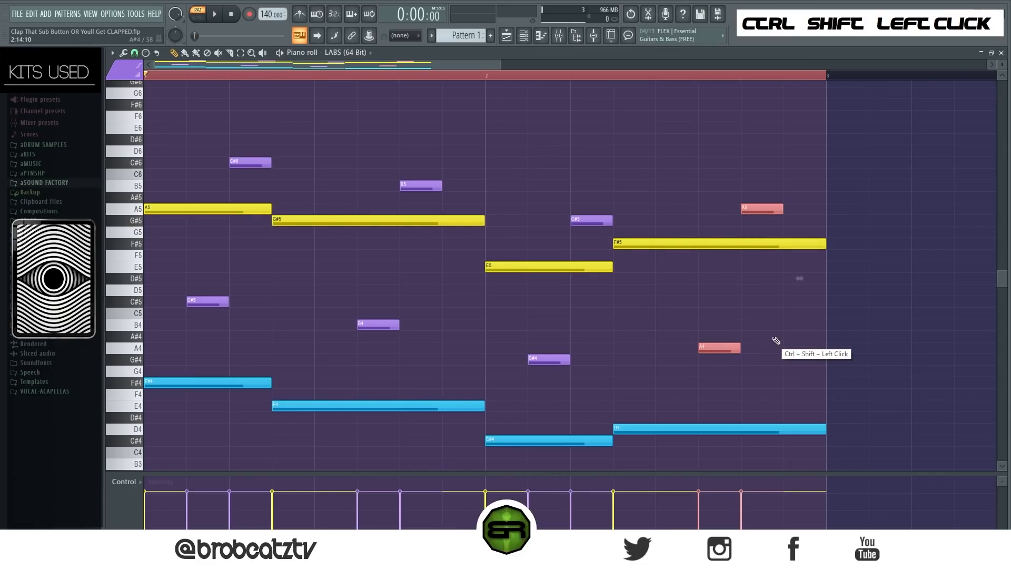
pyautogui.rightClick(564, 276)
pyautogui.press('space')
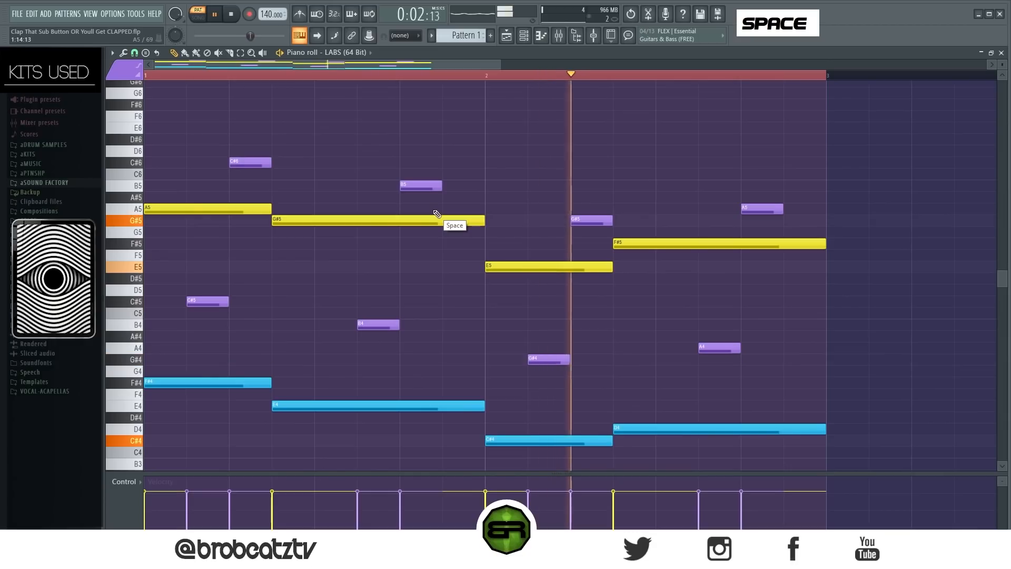
pyautogui.press('space')
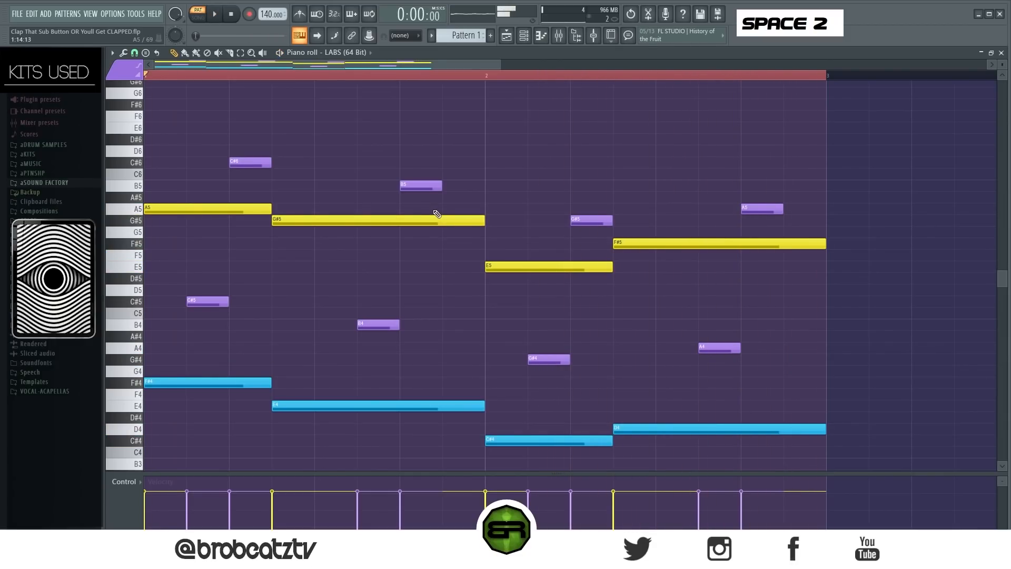
pyautogui.keyDown('ctrl'); pyautogui.click(248, 162); pyautogui.keyUp('ctrl')
pyautogui.keyDown('ctrl'); pyautogui.keyDown('shift'); pyautogui.click(410, 182); pyautogui.keyUp('shift'); pyautogui.keyUp('ctrl')
pyautogui.keyDown('ctrl'); pyautogui.keyDown('shift'); pyautogui.click(584, 220); pyautogui.keyUp('shift'); pyautogui.keyUp('ctrl')
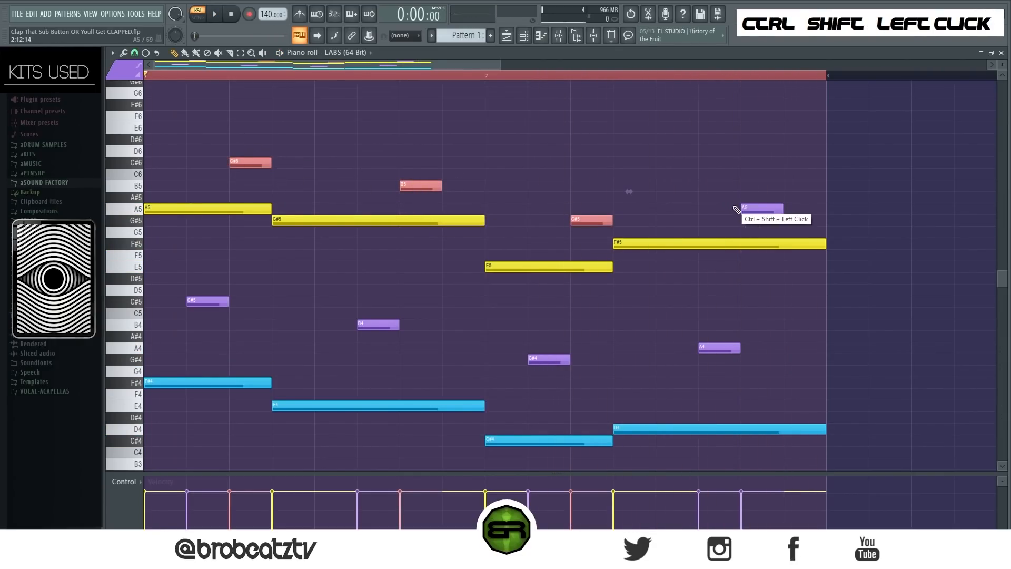
pyautogui.rightClick(469, 183)
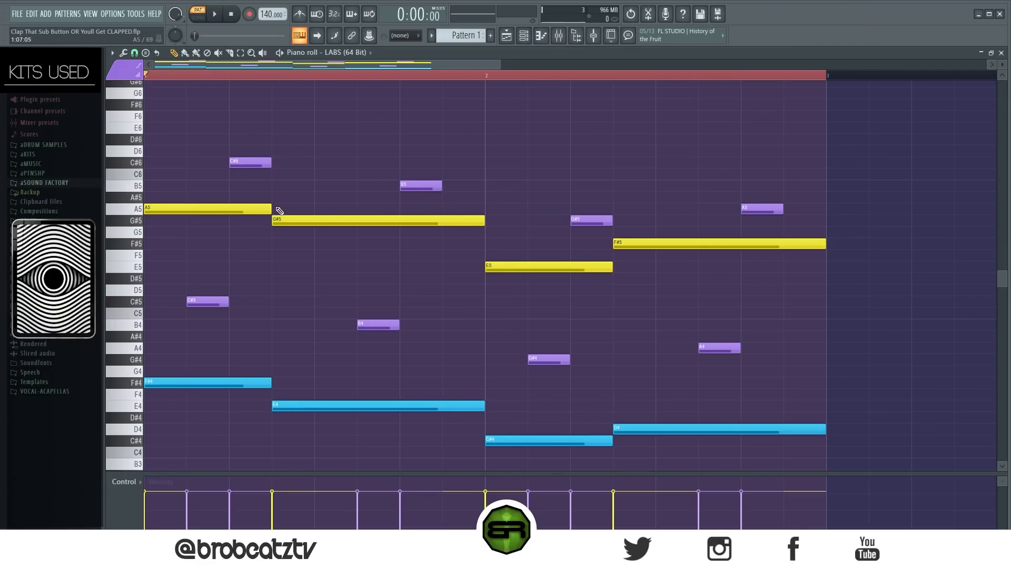
pyautogui.keyDown('ctrl'); pyautogui.click(252, 163); pyautogui.keyUp('ctrl')
pyautogui.rightClick(316, 143)
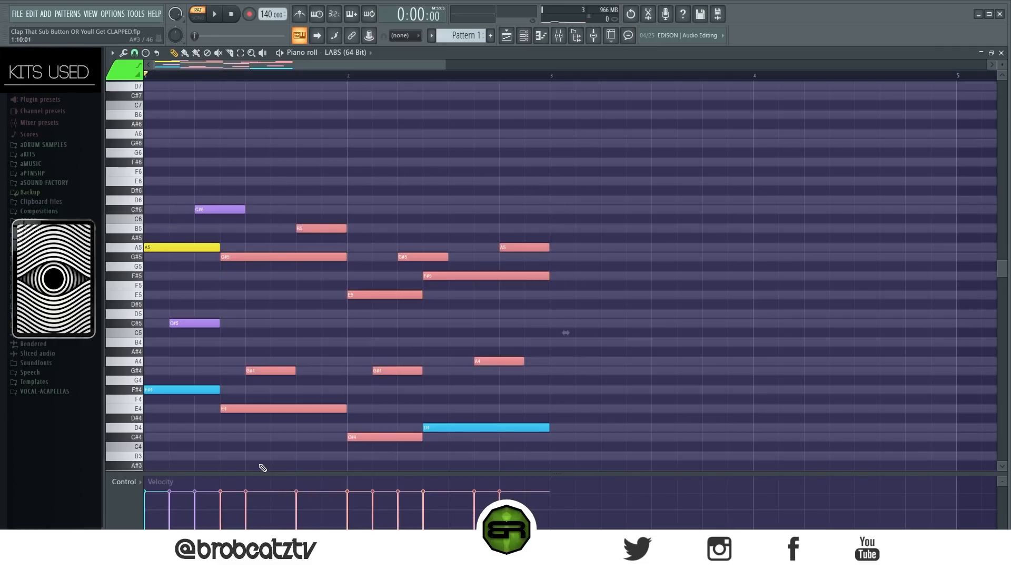
# Duplicate the blue F#4 and C#4 root notes in place and transpose the duplicates up two octaves.
pyautogui.rightClick(252, 454)
pyautogui.keyDown('ctrl'); pyautogui.click(184, 392); pyautogui.keyUp('ctrl')
pyautogui.keyDown('ctrl'); pyautogui.keyDown('shift'); pyautogui.click(392, 437); pyautogui.keyUp('shift'); pyautogui.keyUp('ctrl')
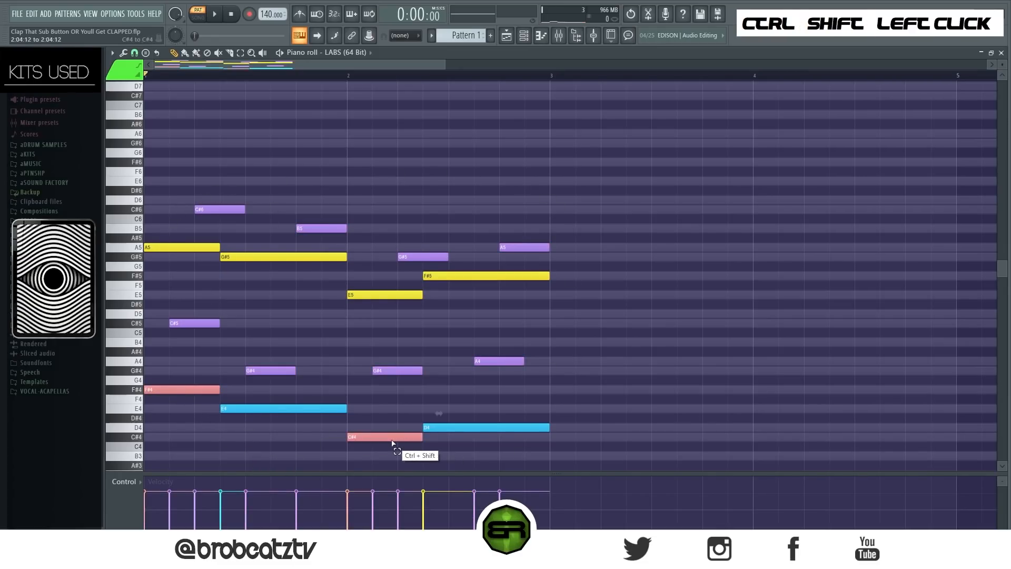
pyautogui.moveTo(350, 437)
pyautogui.mouseDown()
pyautogui.moveTo(411, 437)
pyautogui.moveTo(344, 437)
pyautogui.mouseUp()
pyautogui.hotkey('ctrl', 'Up')
pyautogui.hotkey('ctrl', 'Up')
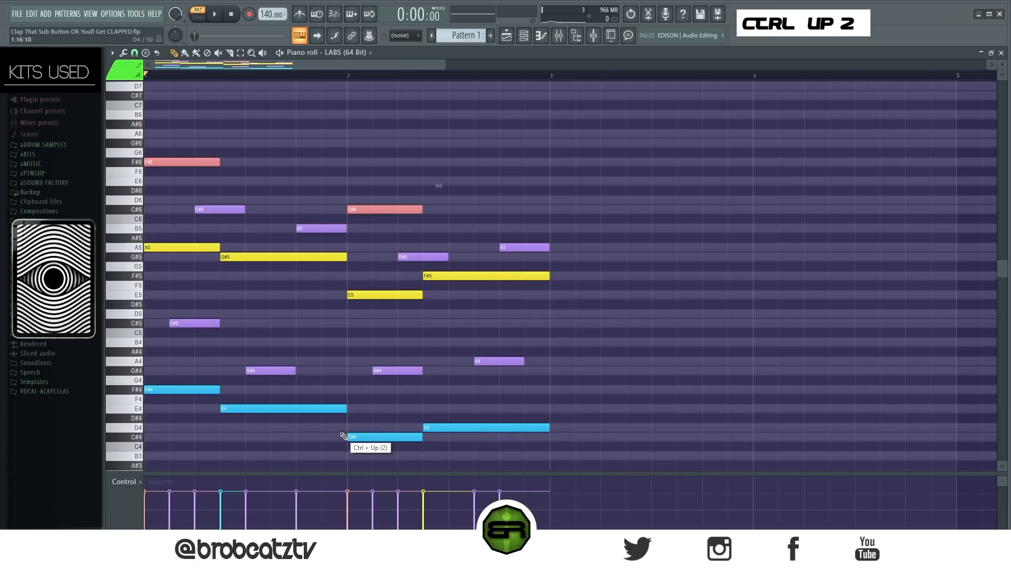
# Move the F#6 and C#6 copies one beat into their bars, lengthen them almost to the bar's end, and play back the pattern.
pyautogui.moveTo(182, 163); pyautogui.dragTo(331, 168)
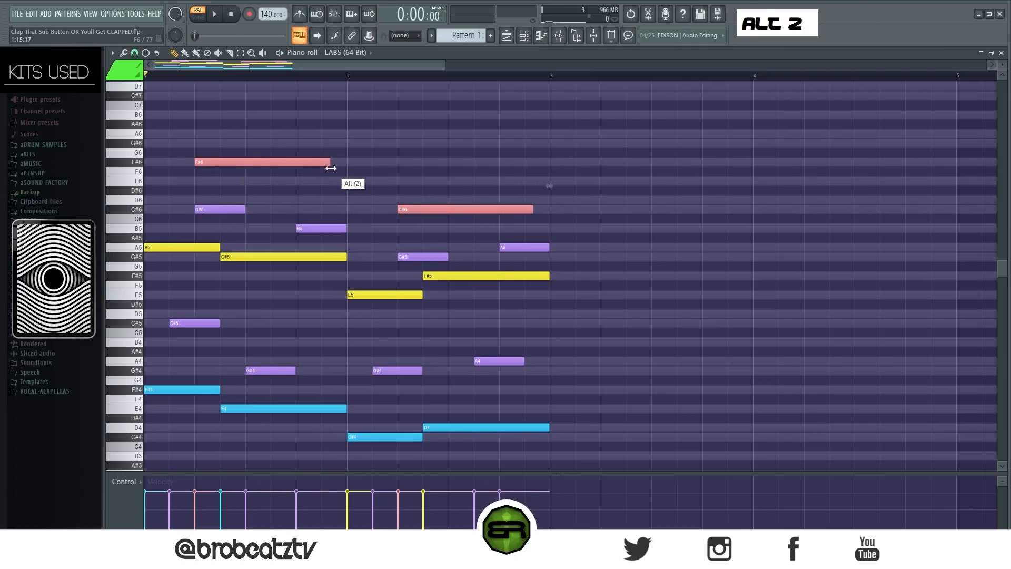
pyautogui.rightClick(388, 144)
pyautogui.press('space')
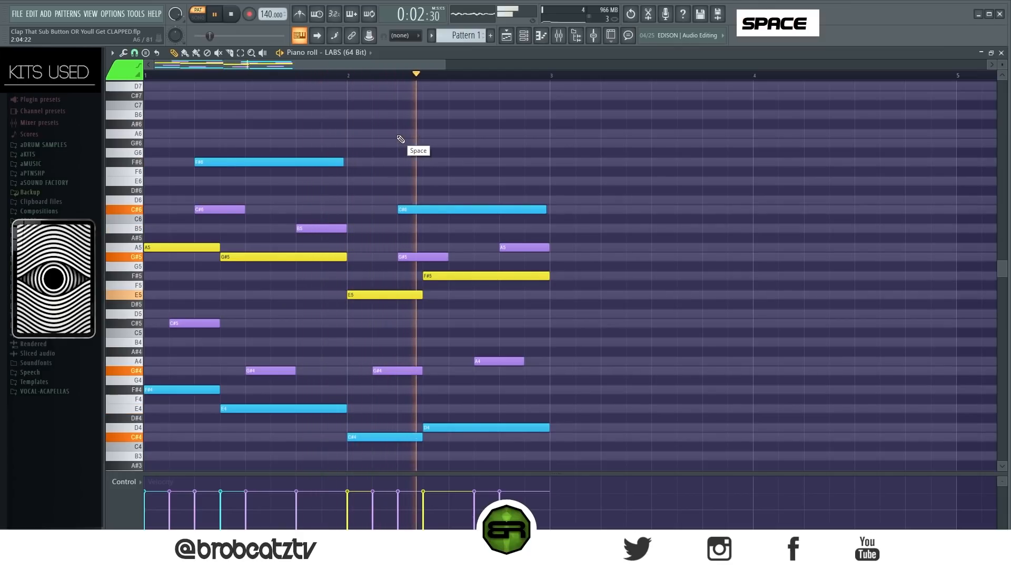
pyautogui.press('space')
# Recolour the long F#6 and C#6 notes with the green colour group.
pyautogui.keyDown('ctrl'); pyautogui.moveTo(279, 140); pyautogui.dragTo(282, 167); pyautogui.keyUp('ctrl')
pyautogui.keyDown('ctrl'); pyautogui.keyDown('shift'); pyautogui.click(447, 210); pyautogui.keyUp('shift'); pyautogui.keyUp('ctrl')
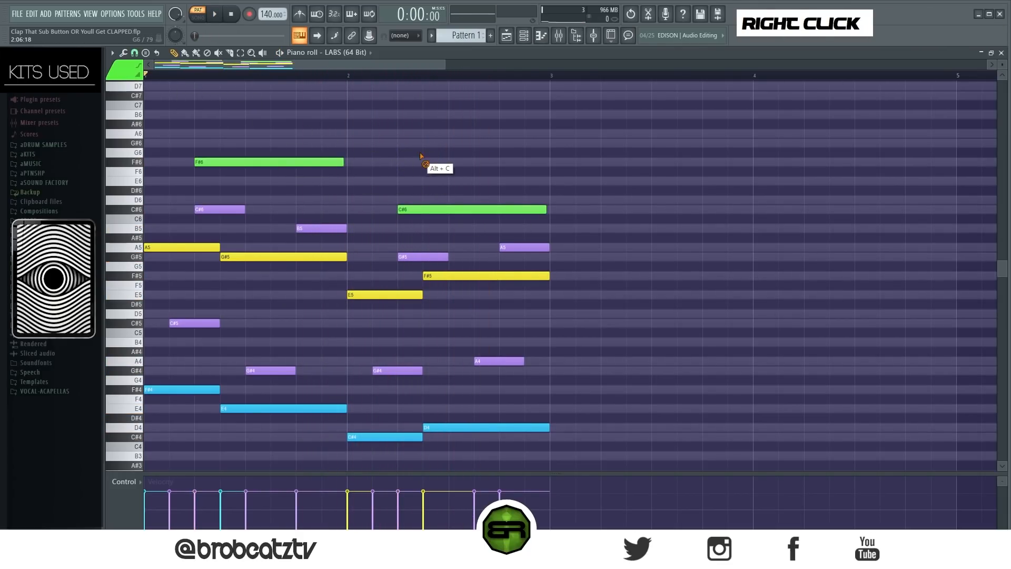
# Duplicate all the notes into bars 3 and 4 and delete the duplicated green F#6 and C#6 notes.
pyautogui.hotkey('ctrl', 'a')
pyautogui.moveTo(232, 167); pyautogui.dragTo(630, 168)
pyautogui.rightClick(551, 148)
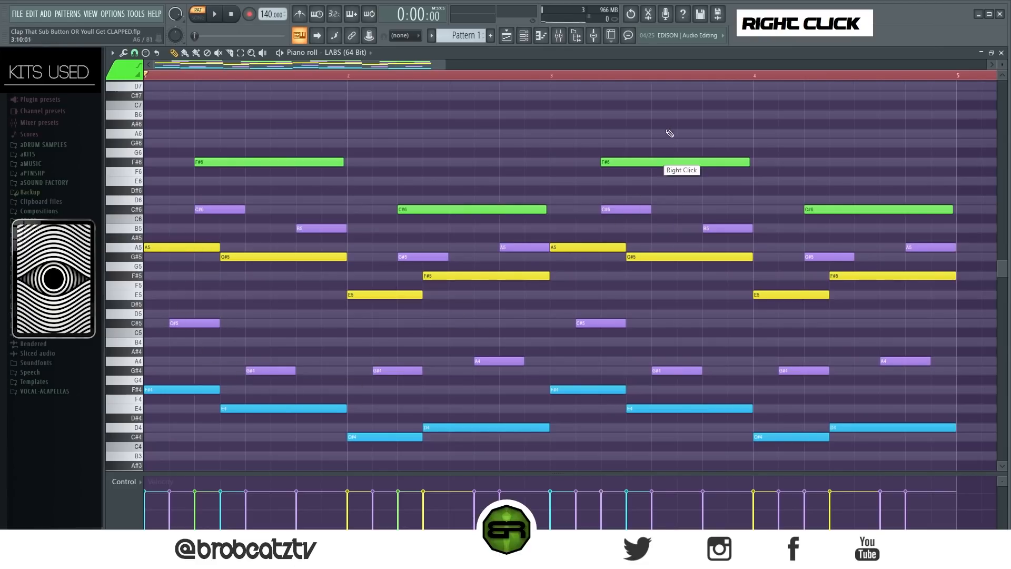
pyautogui.rightClick(734, 161)
pyautogui.rightClick(822, 209)
# Duplicate the whole four-bar phrase into bars 5 to 8.
pyautogui.scroll(-2, 434, 87)
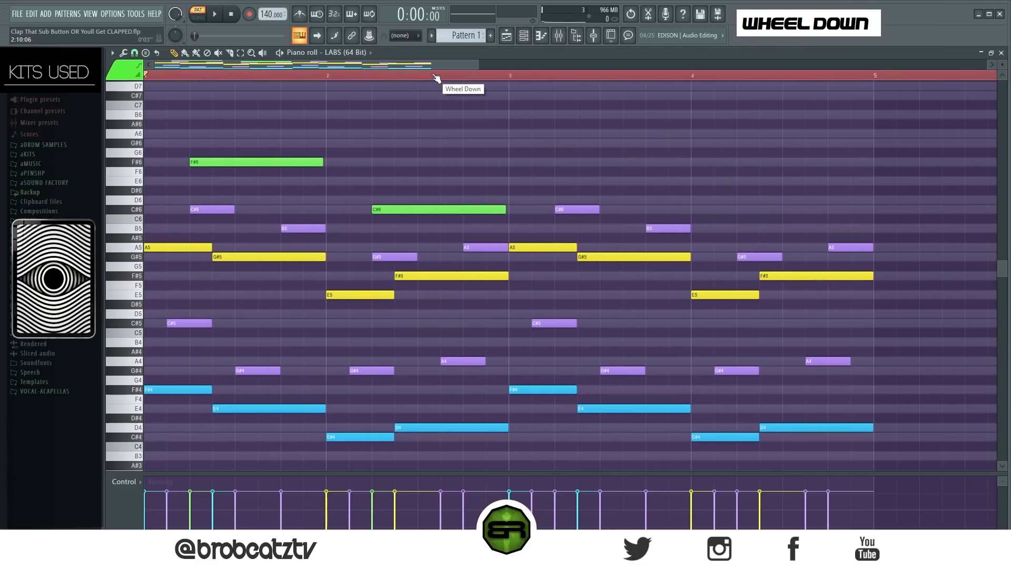
pyautogui.hotkey('ctrl', 'a')
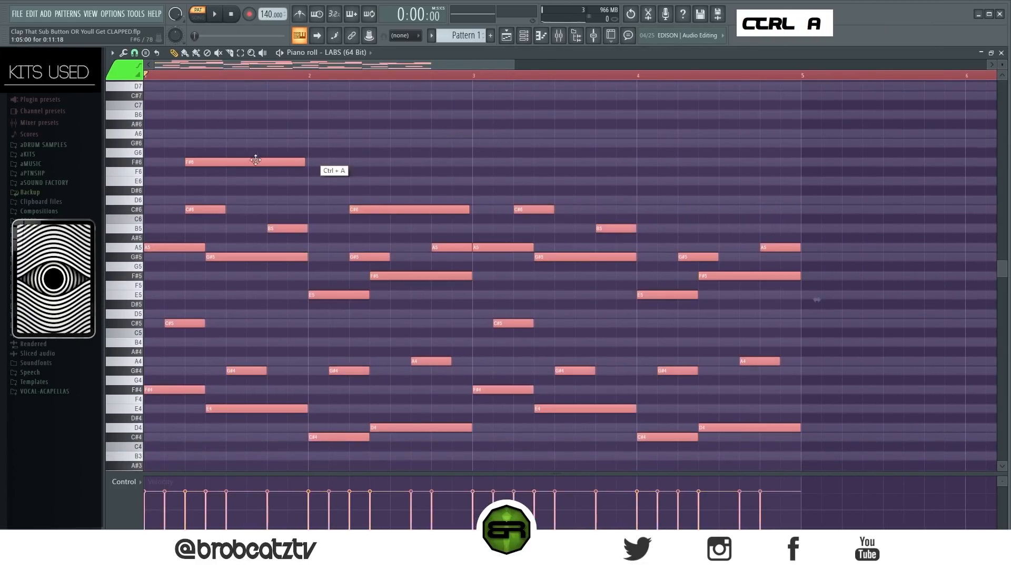
pyautogui.moveTo(216, 162); pyautogui.dragTo(873, 162)
pyautogui.keyDown('ctrl'); pyautogui.click(738, 140); pyautogui.keyUp('ctrl')
pyautogui.scroll(1, 684, 137)
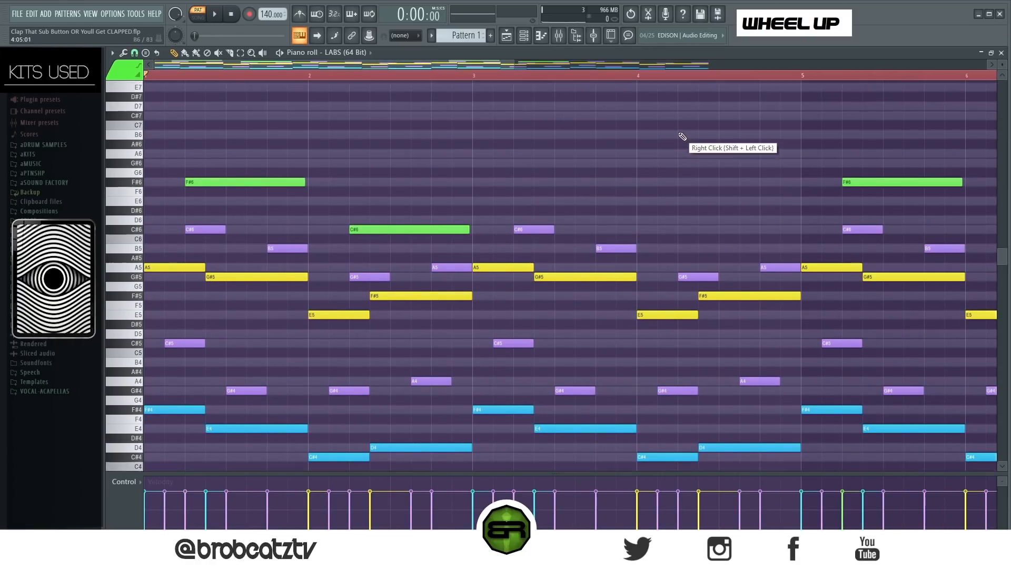
pyautogui.scroll(-1, 632, 118)
pyautogui.moveTo(516, 65); pyautogui.dragTo(720, 71)
pyautogui.click(133, 72)
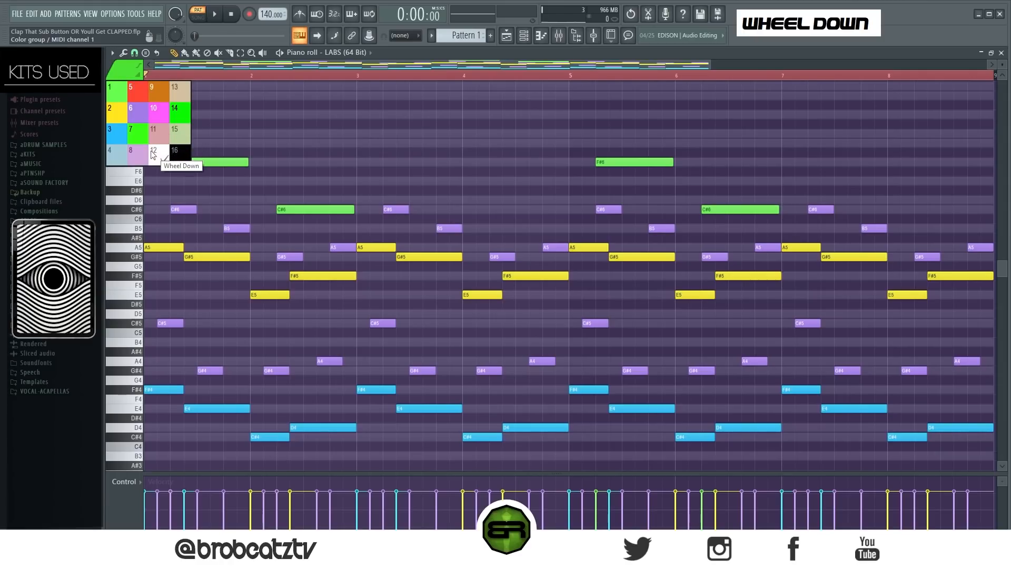
pyautogui.click(133, 90)
pyautogui.rightClick(388, 179)
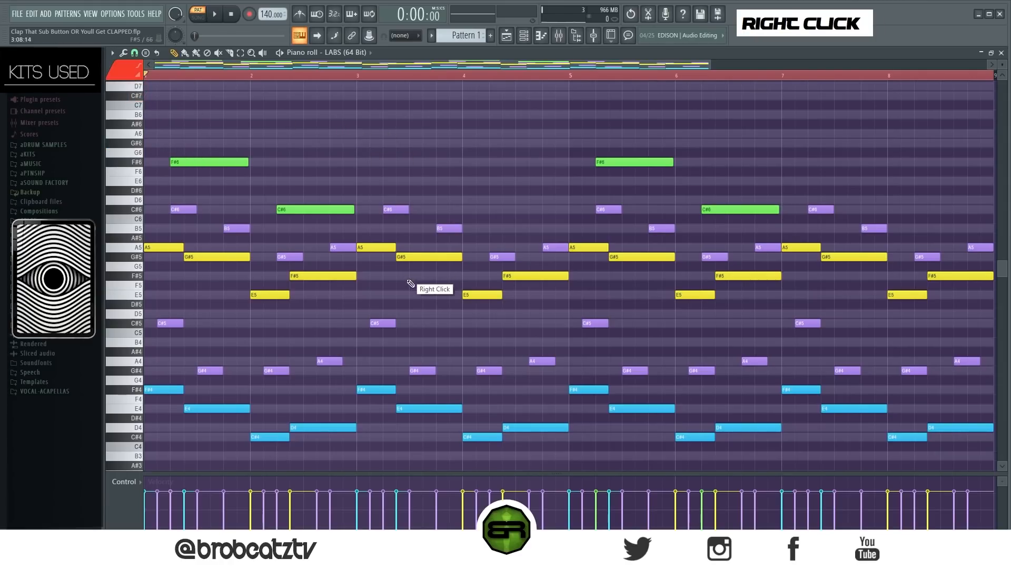
pyautogui.moveTo(408, 278); pyautogui.dragTo(518, 209)
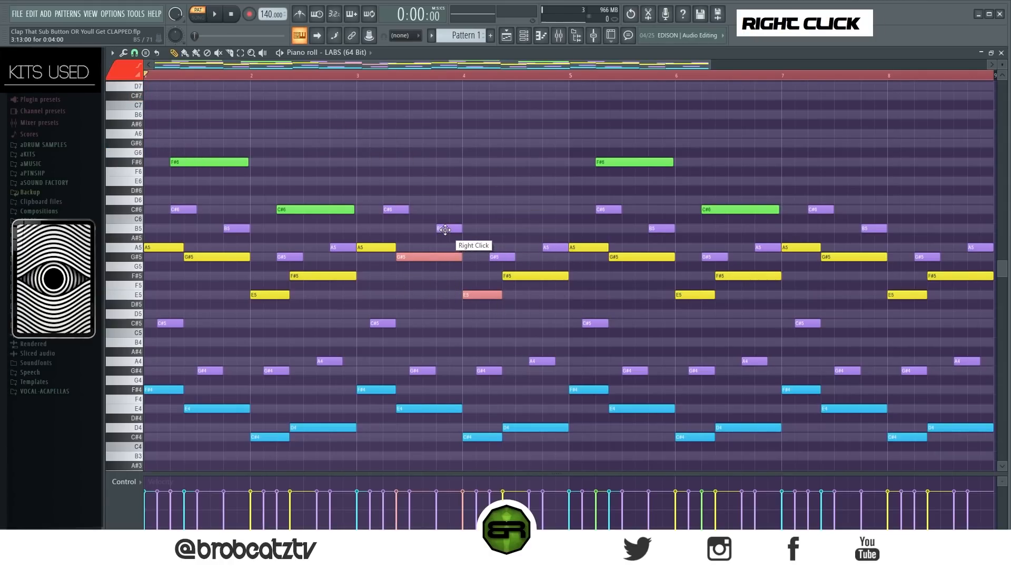
pyautogui.rightClick(449, 283)
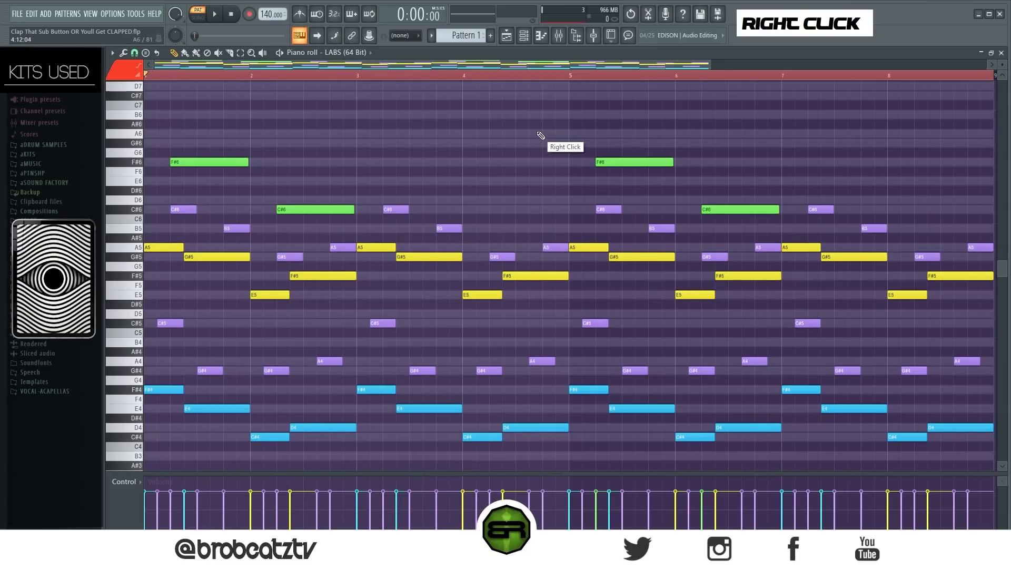
# Copy the purple B5 and A5 notes ending bars 3 and 4 half a beat later and raise the copies one octave.
pyautogui.keyDown('ctrl'); pyautogui.click(446, 224); pyautogui.keyUp('ctrl')
pyautogui.keyDown('ctrl'); pyautogui.keyDown('shift'); pyautogui.click(555, 247); pyautogui.keyUp('shift'); pyautogui.keyUp('ctrl')
pyautogui.moveTo(452, 228); pyautogui.dragTo(465, 230)
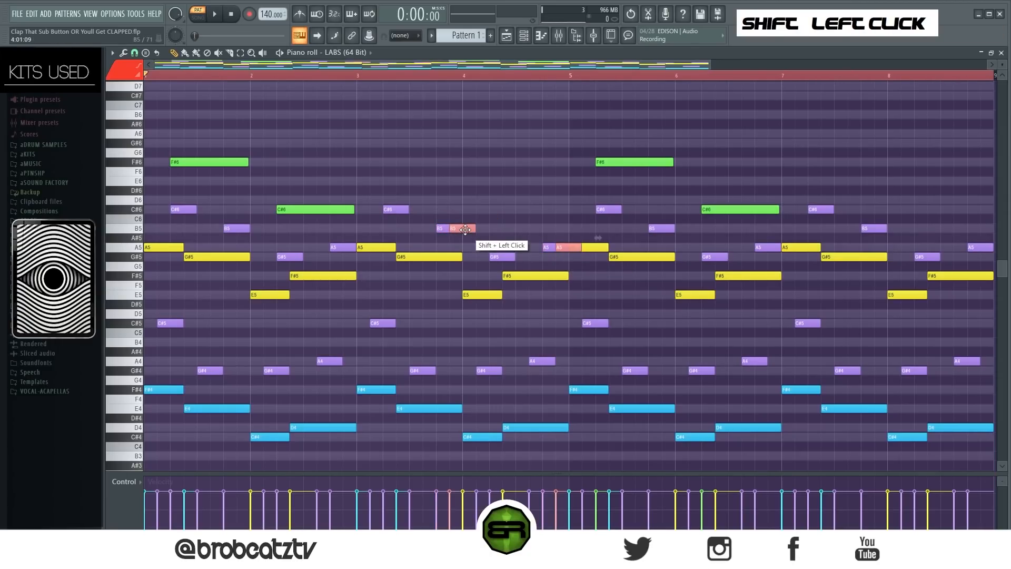
pyautogui.hotkey('ctrl', 'Up')
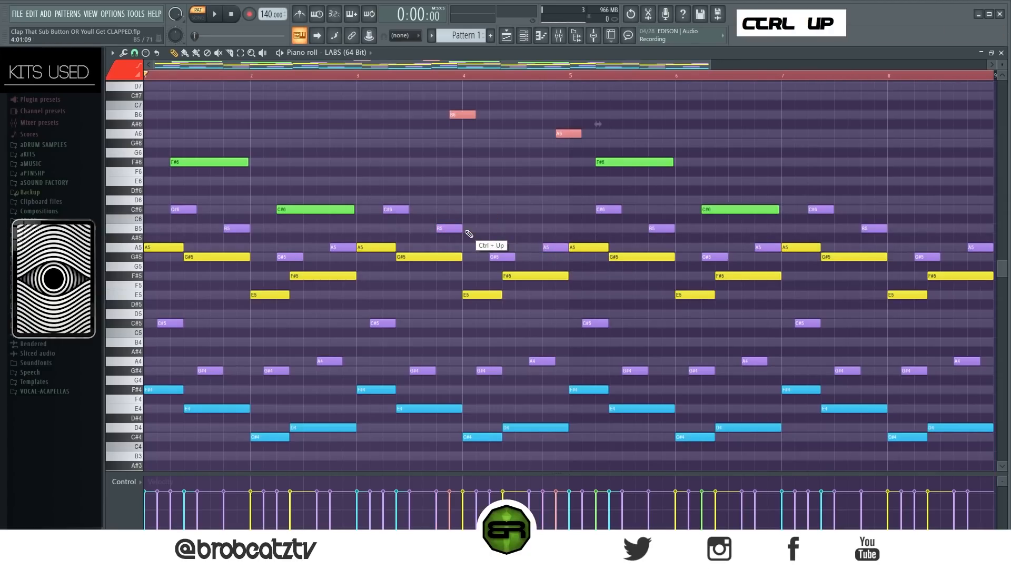
# Duplicate the high B6 and A6 notes four bars later, at the ends of bars 7 and 8.
pyautogui.scroll(-3, 457, 78)
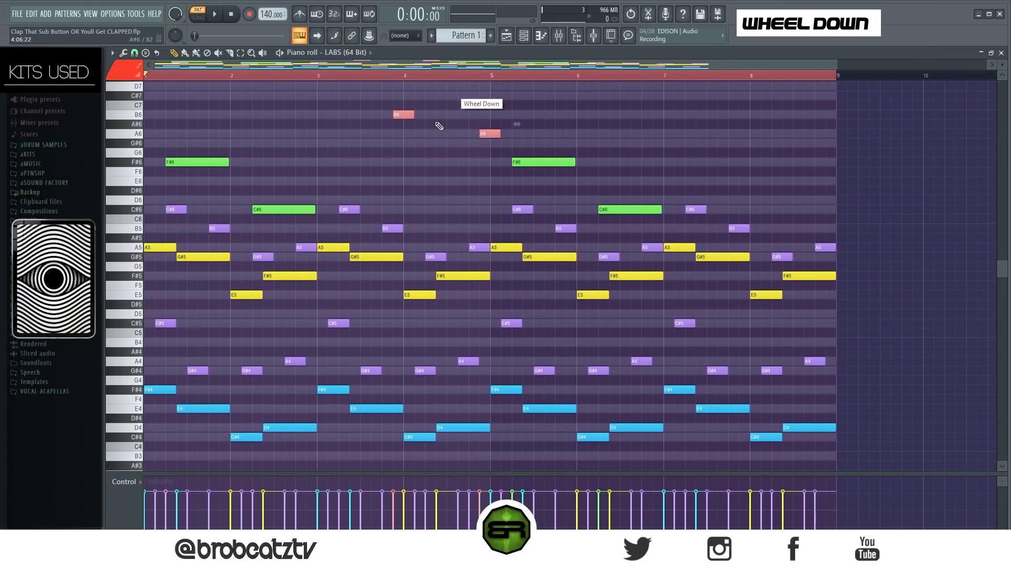
pyautogui.moveTo(407, 124); pyautogui.dragTo(752, 118)
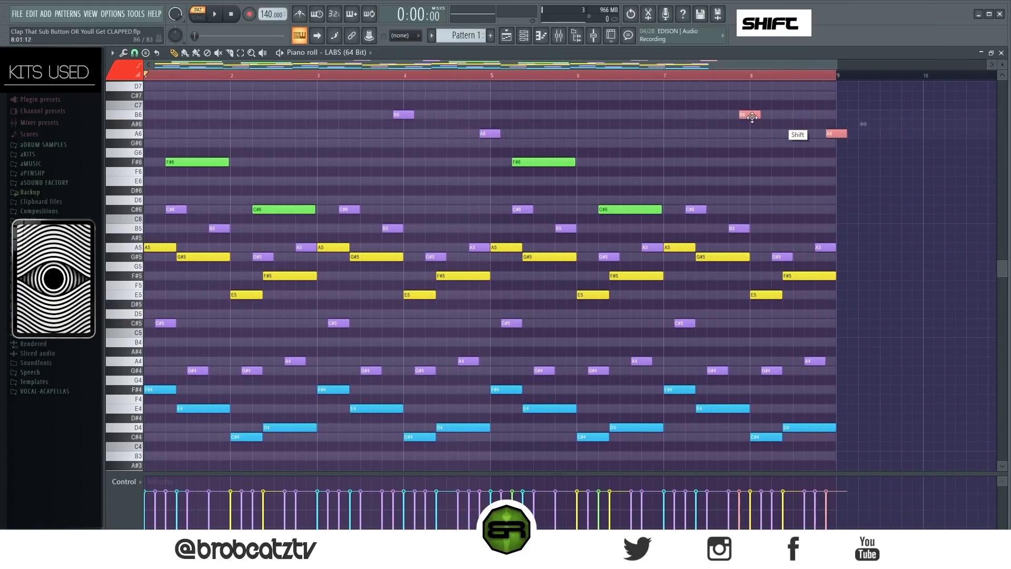
pyautogui.rightClick(836, 145)
# Trim the last A6 to the end of bar 8 and lengthen the other B6 and A6 notes to nearly a bar.
pyautogui.moveTo(844, 135); pyautogui.dragTo(842, 135)
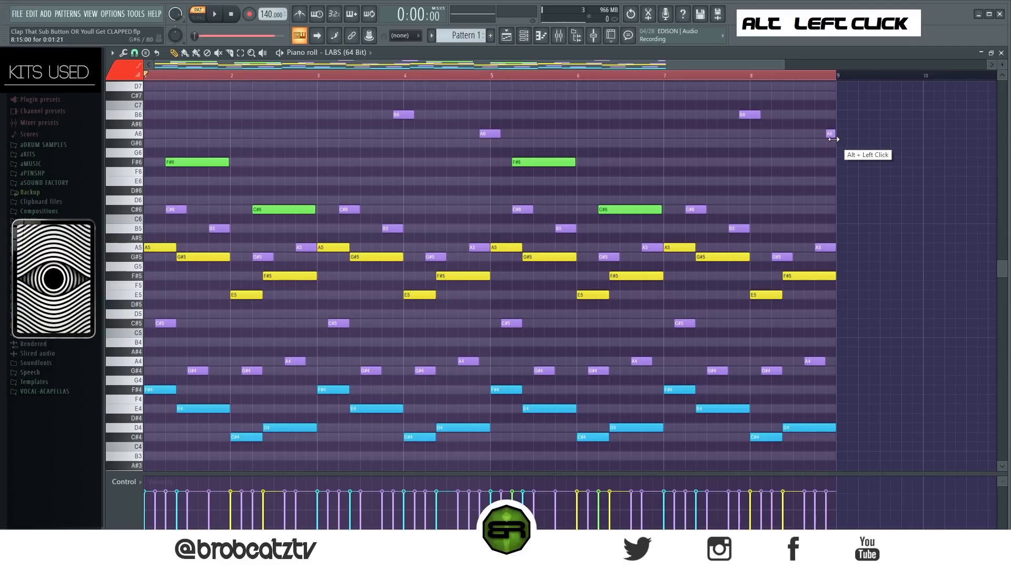
pyautogui.moveTo(761, 119); pyautogui.dragTo(815, 117)
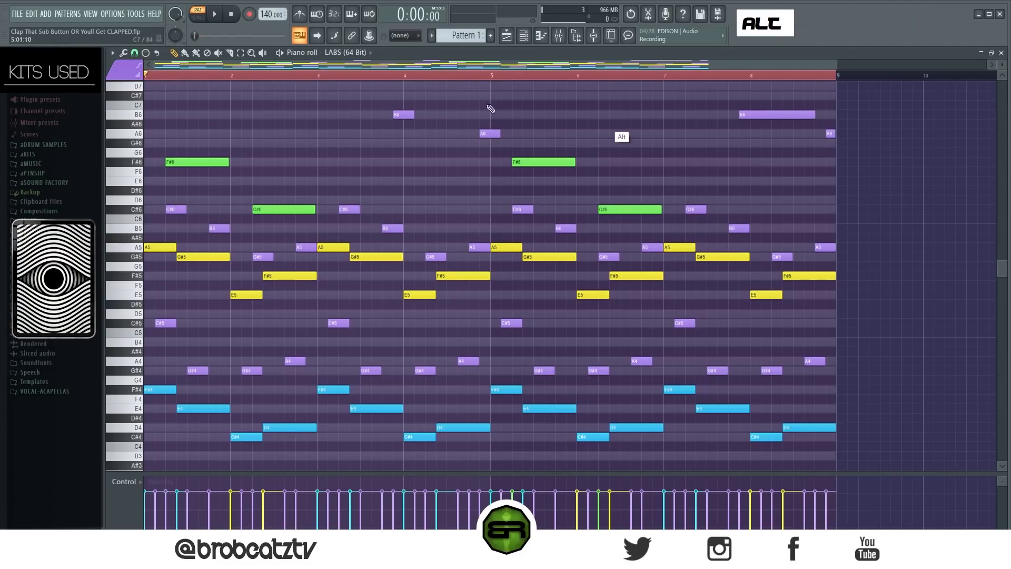
pyautogui.moveTo(415, 119); pyautogui.dragTo(553, 134)
# Recolour all four high B6 and A6 notes with the red colour group.
pyautogui.moveTo(835, 122); pyautogui.dragTo(748, 114)
pyautogui.moveTo(566, 142); pyautogui.dragTo(454, 113)
pyautogui.moveTo(810, 132); pyautogui.dragTo(869, 144)
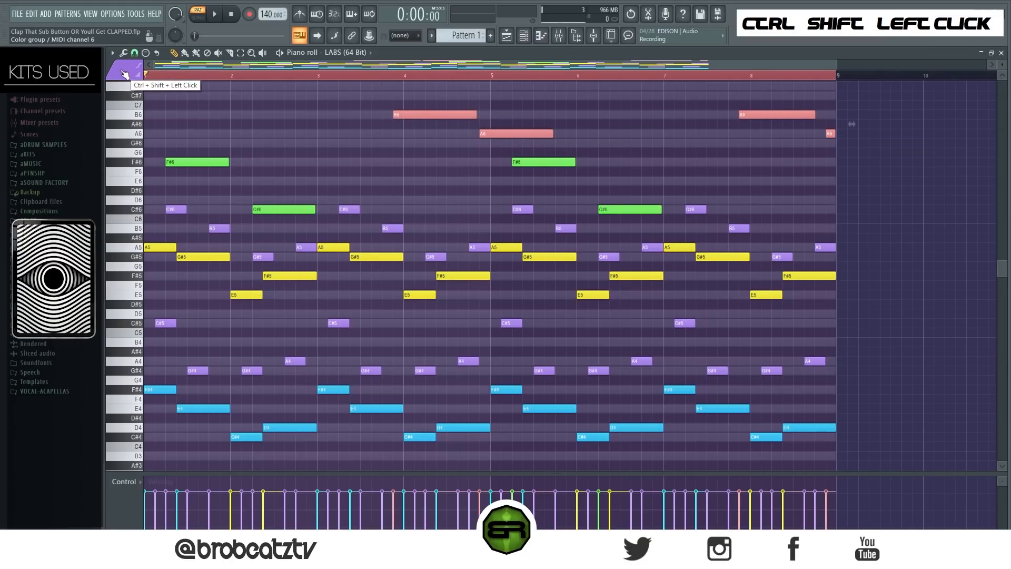
pyautogui.keyDown('ctrl'); pyautogui.keyDown('shift'); pyautogui.click(123, 76); pyautogui.keyUp('shift'); pyautogui.keyUp('ctrl')
pyautogui.click(140, 99)
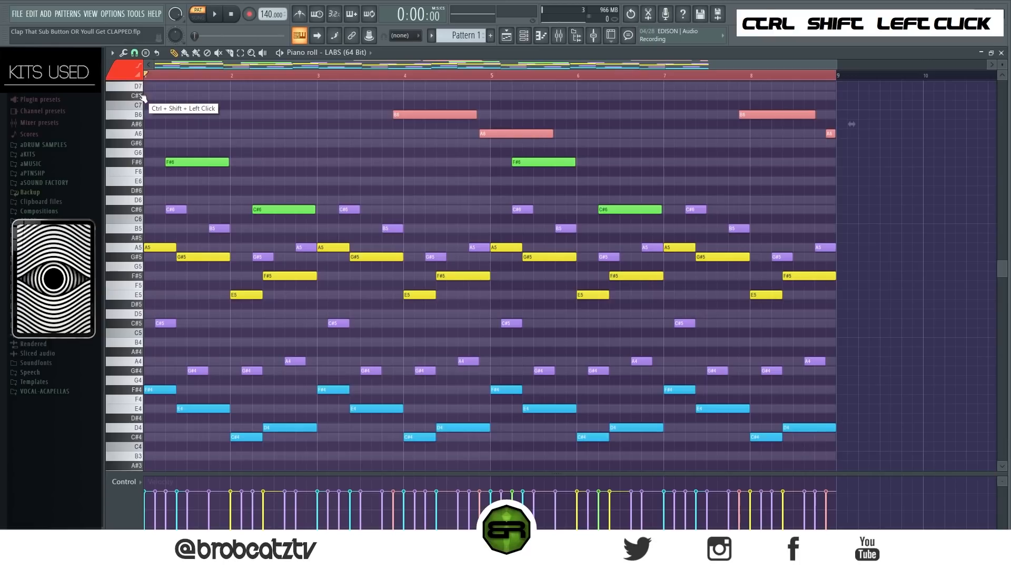
pyautogui.hotkey('alt', 'c')
pyautogui.rightClick(280, 159)
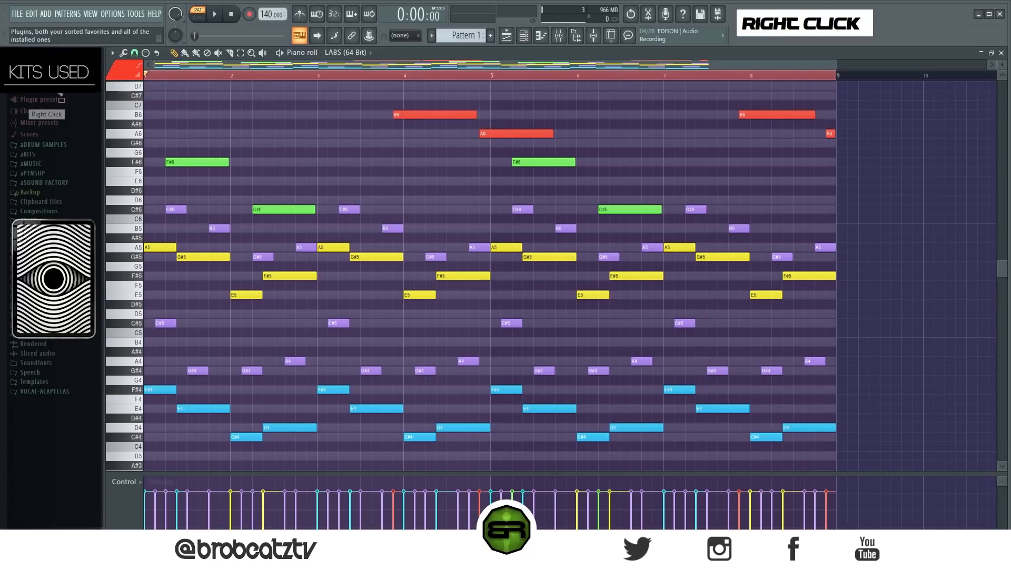
# Play back the pattern to hear the melody with the red B6 and A6 notes.
pyautogui.press('space')
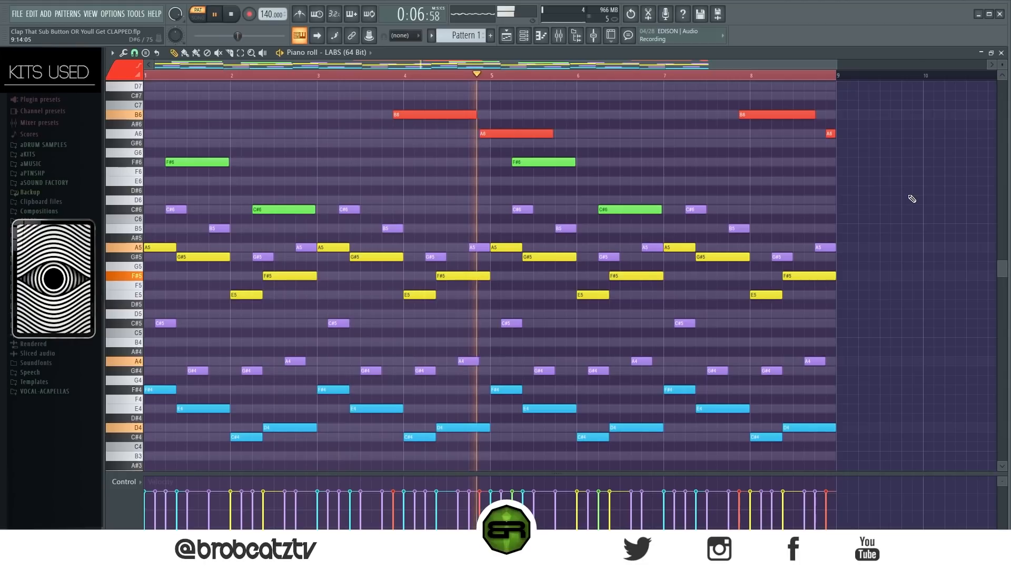
pyautogui.press('space')
pyautogui.moveTo(843, 129); pyautogui.dragTo(672, 233)
pyautogui.rightClick(677, 135)
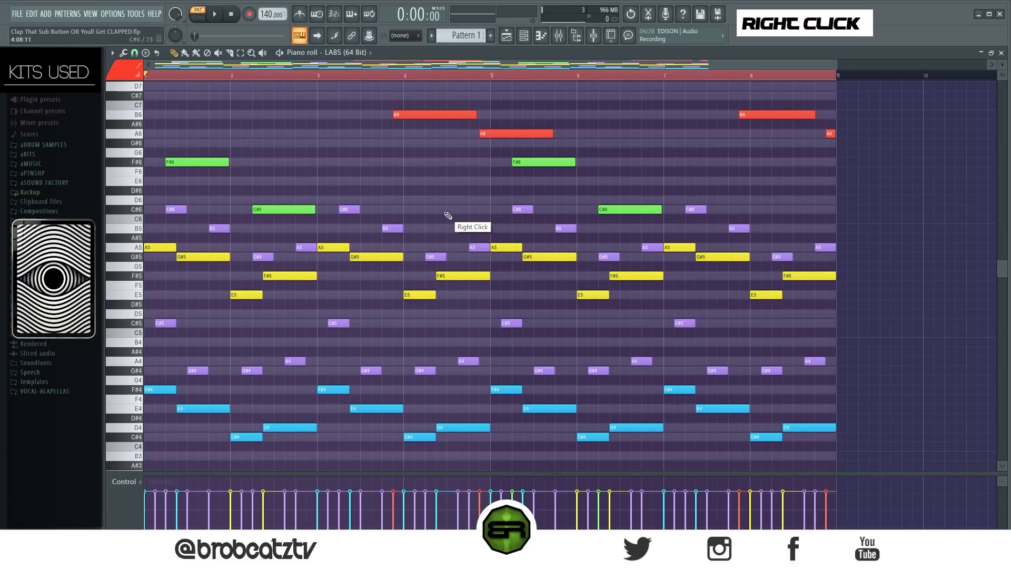
# Move the whole LABS melody to the first Falcon channel and open that channel's piano roll.
pyautogui.press('ctrl')
pyautogui.click(524, 37)
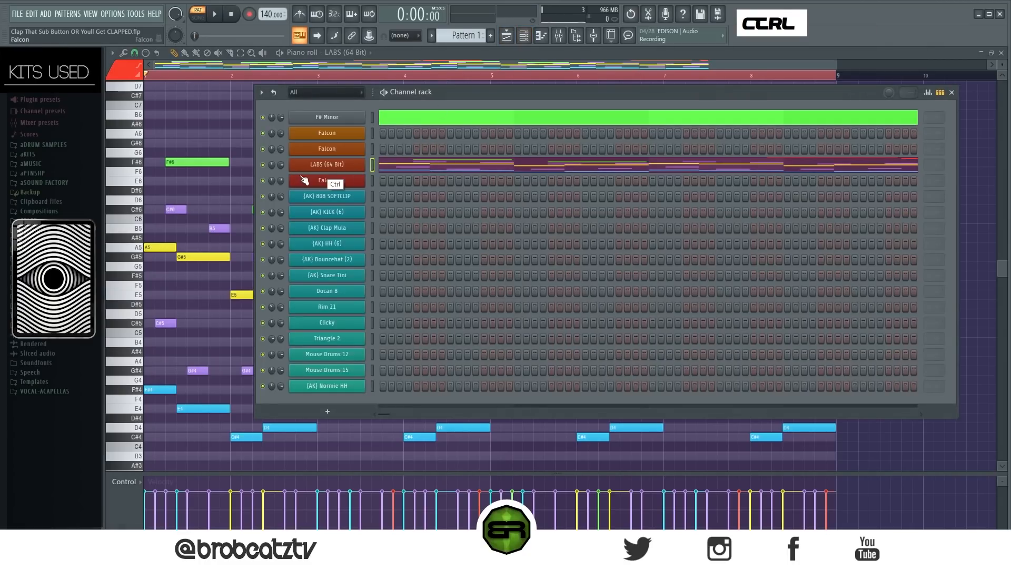
pyautogui.rightClick(329, 166)
pyautogui.click(518, 176)
pyautogui.rightClick(468, 133)
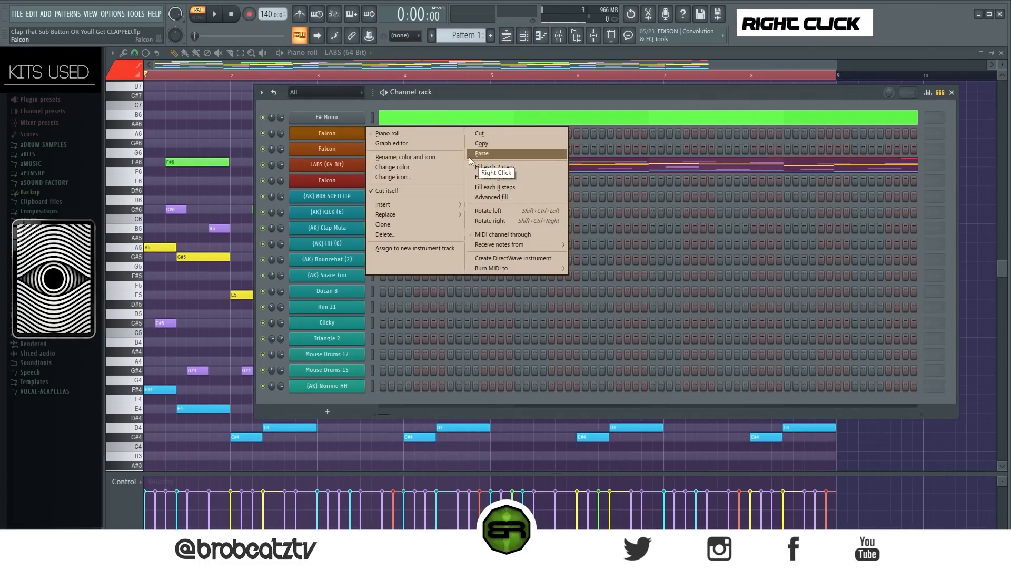
pyautogui.click(469, 156)
pyautogui.rightClick(471, 165)
pyautogui.click(471, 166)
pyautogui.doubleClick(463, 142)
# Recolour all the notes in the Falcon piano roll with green colour group 1.
pyautogui.hotkey('ctrl', 'a')
pyautogui.doubleClick(133, 74)
pyautogui.click(118, 98)
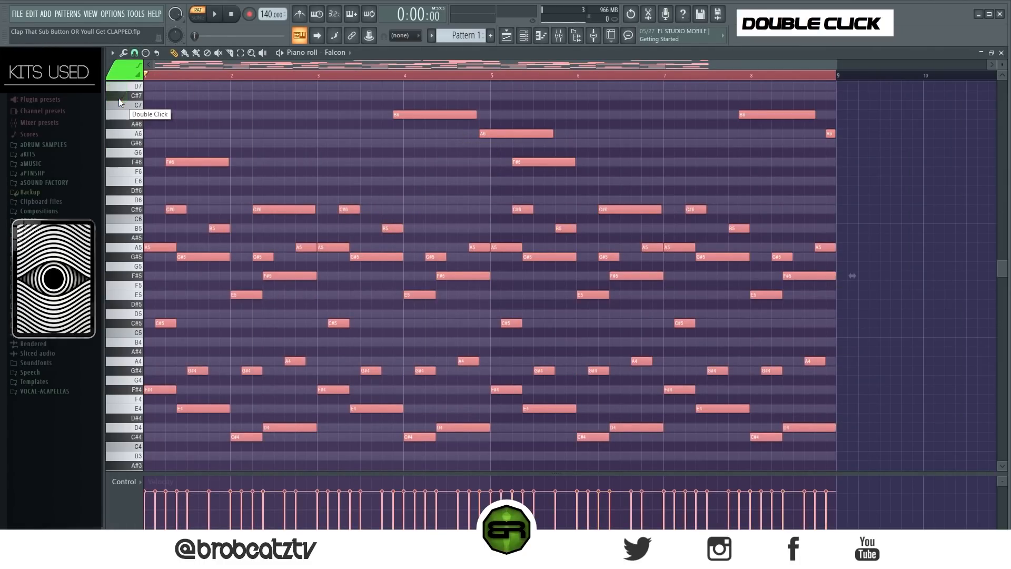
pyautogui.hotkey('alt', 'c')
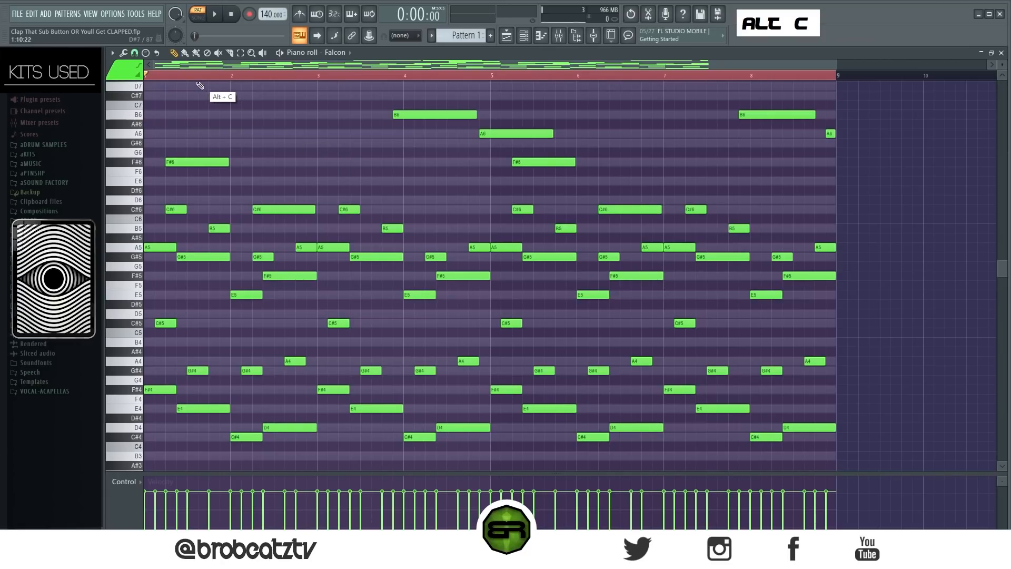
# Play back the pattern on Falcon and slightly lower the velocity of all notes.
pyautogui.press('space')
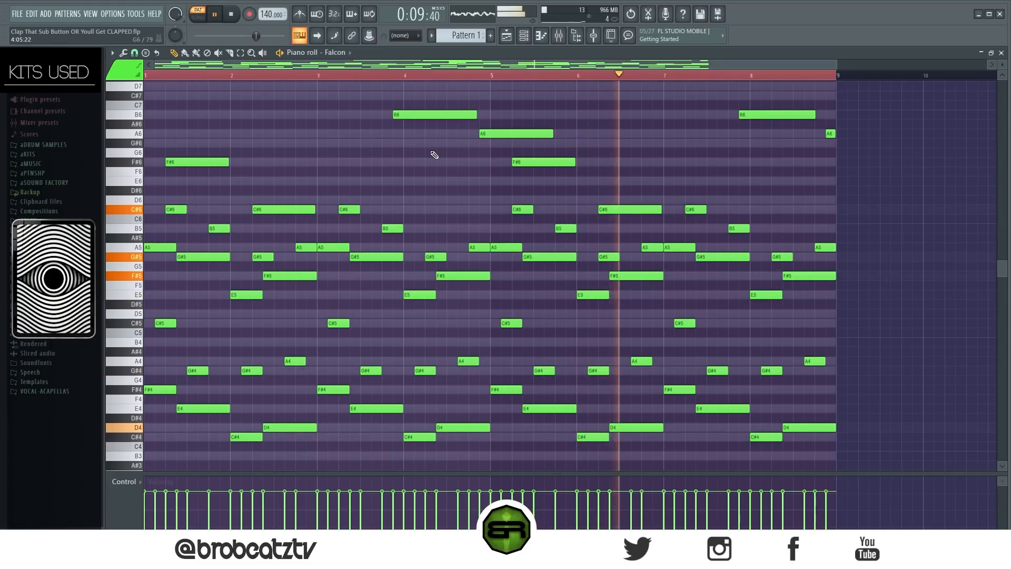
pyautogui.press('ctrl')
pyautogui.hotkey('ctrl', 'a')
pyautogui.scroll(-2, 513, 208)
pyautogui.rightClick(425, 199)
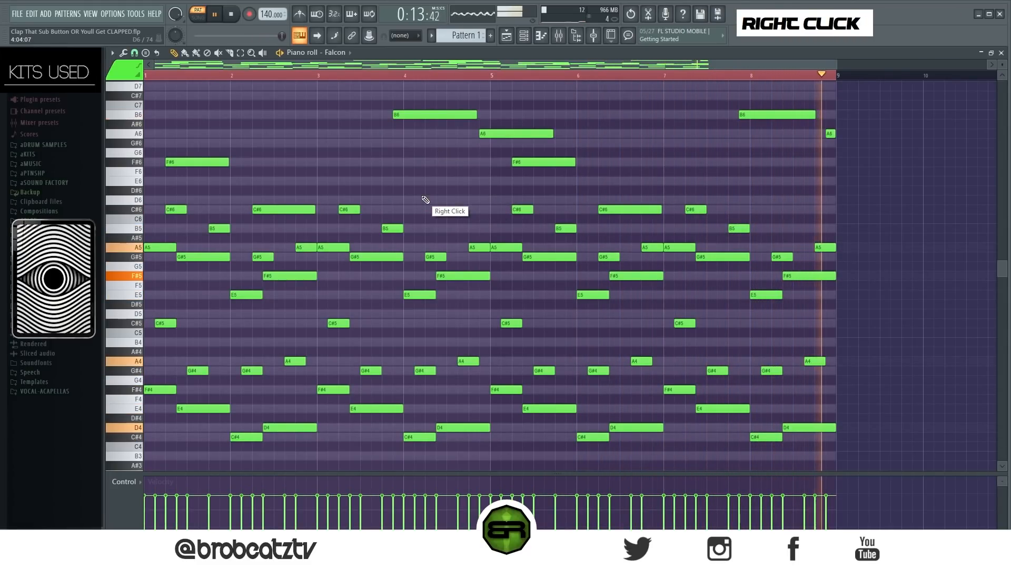
pyautogui.press('space')
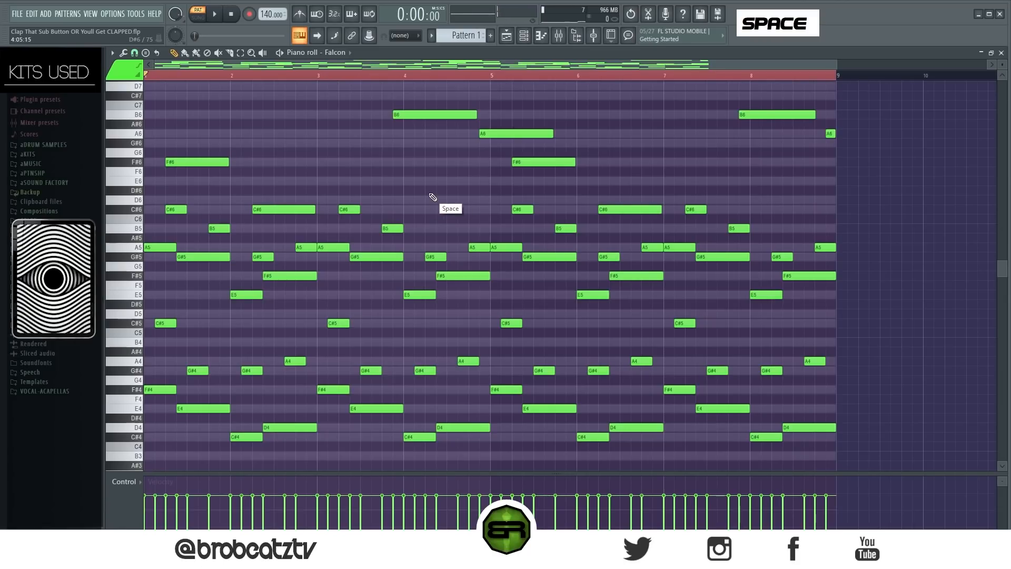
# Copy the long B6 and A6 notes that start at the ends of bars 3 and 4.
pyautogui.click(524, 36)
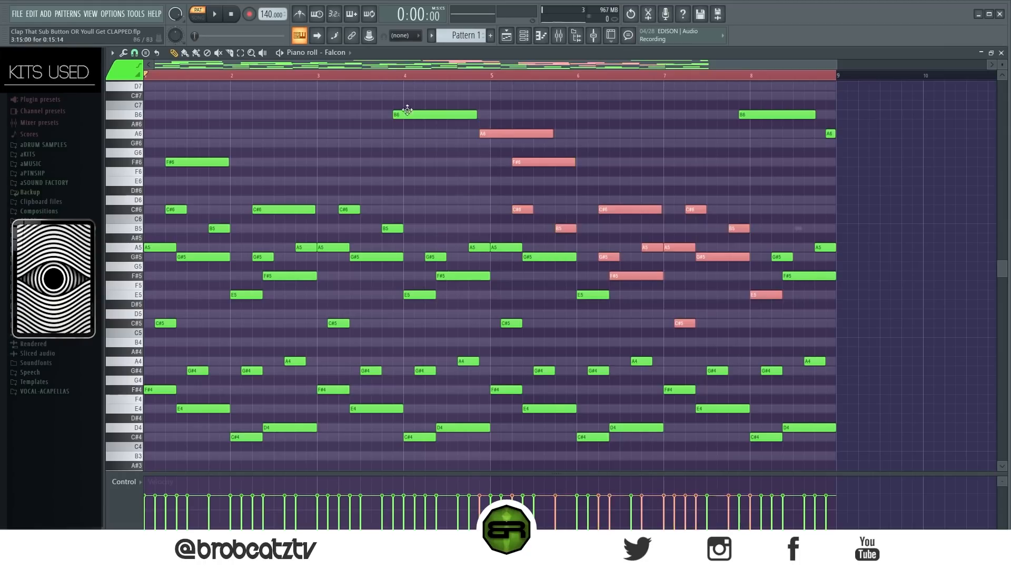
pyautogui.moveTo(406, 107); pyautogui.dragTo(417, 126)
pyautogui.keyDown('ctrl'); pyautogui.click(441, 150); pyautogui.keyUp('ctrl')
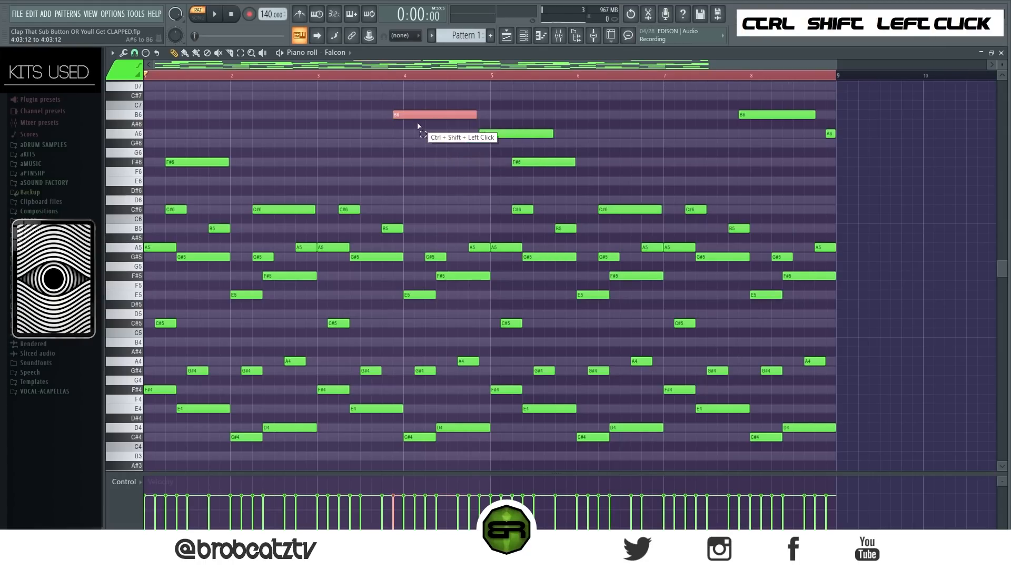
pyautogui.keyDown('ctrl'); pyautogui.keyDown('shift'); pyautogui.click(492, 132); pyautogui.keyUp('shift'); pyautogui.keyUp('ctrl')
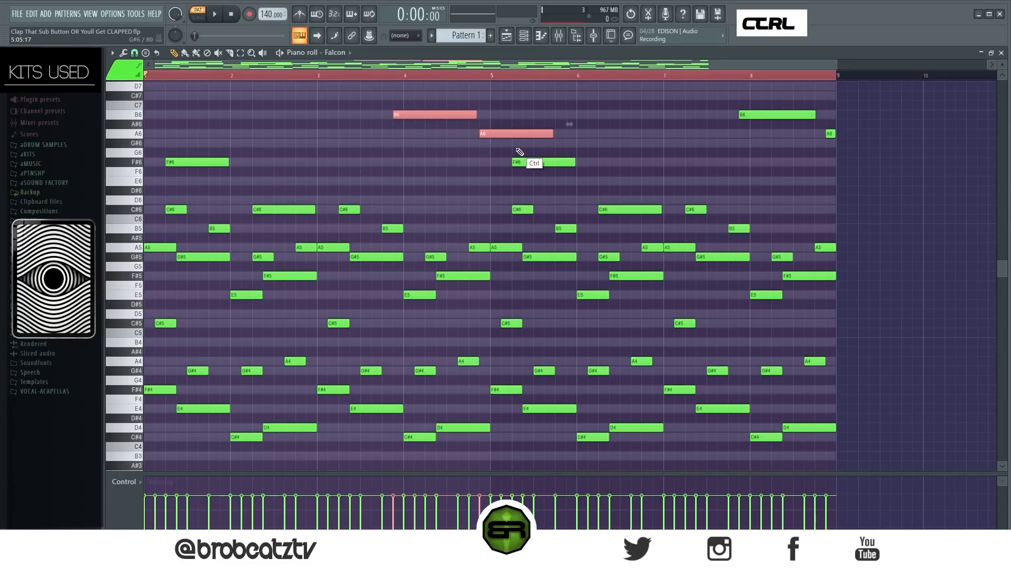
pyautogui.hotkey('ctrl', '2')
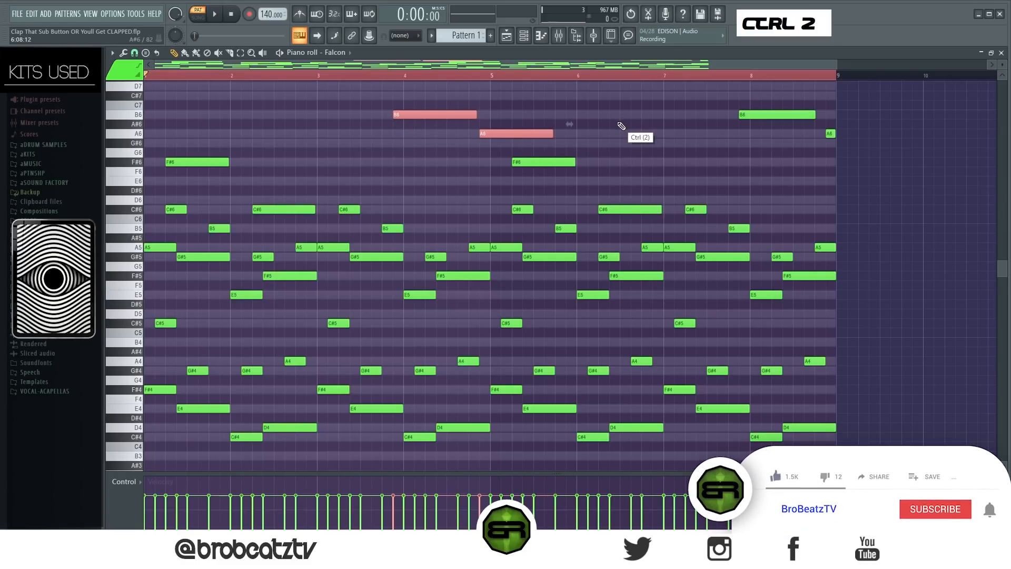
# Paste the copied B6 and A6 notes into the piano roll of the second Falcon channel.
pyautogui.click(542, 35)
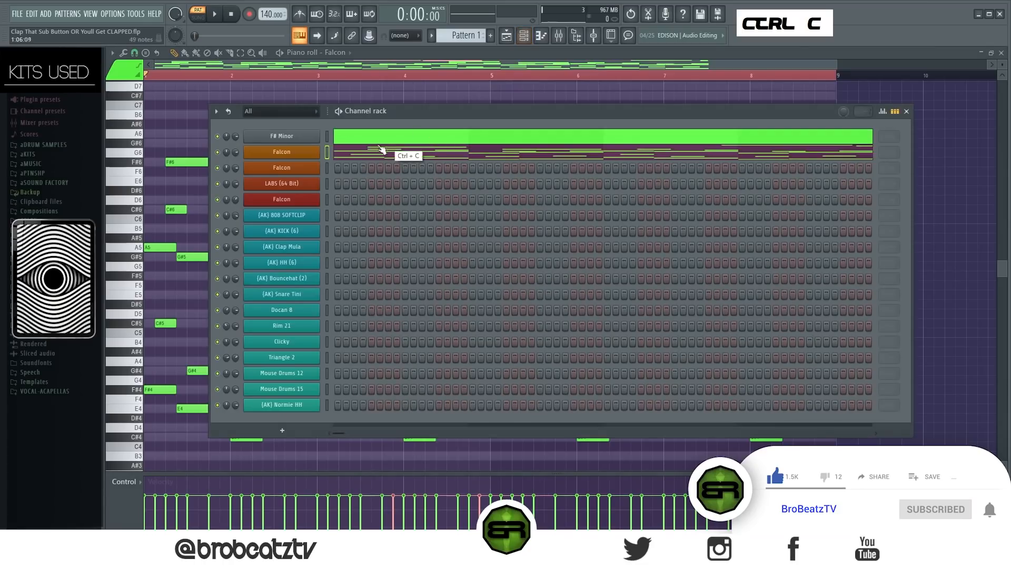
pyautogui.rightClick(293, 166)
pyautogui.click(327, 168)
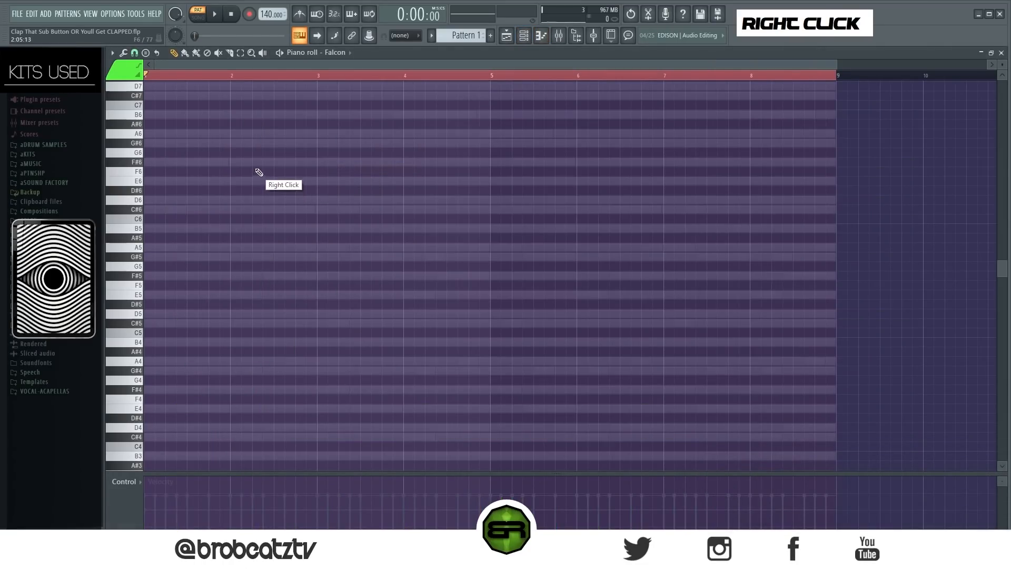
pyautogui.hotkey('ctrl', 'v')
pyautogui.scroll(1, 271, 163)
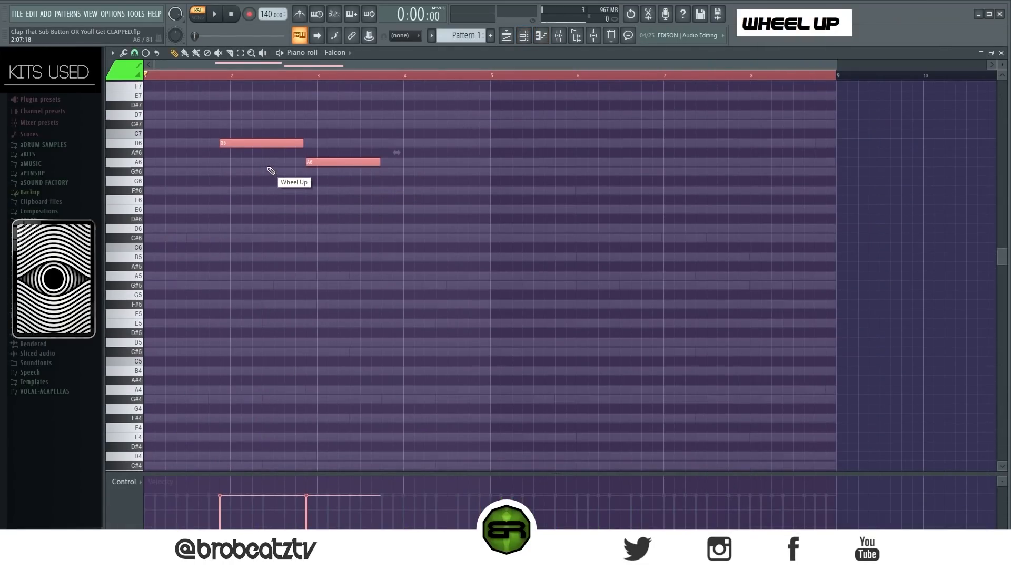
pyautogui.rightClick(279, 164)
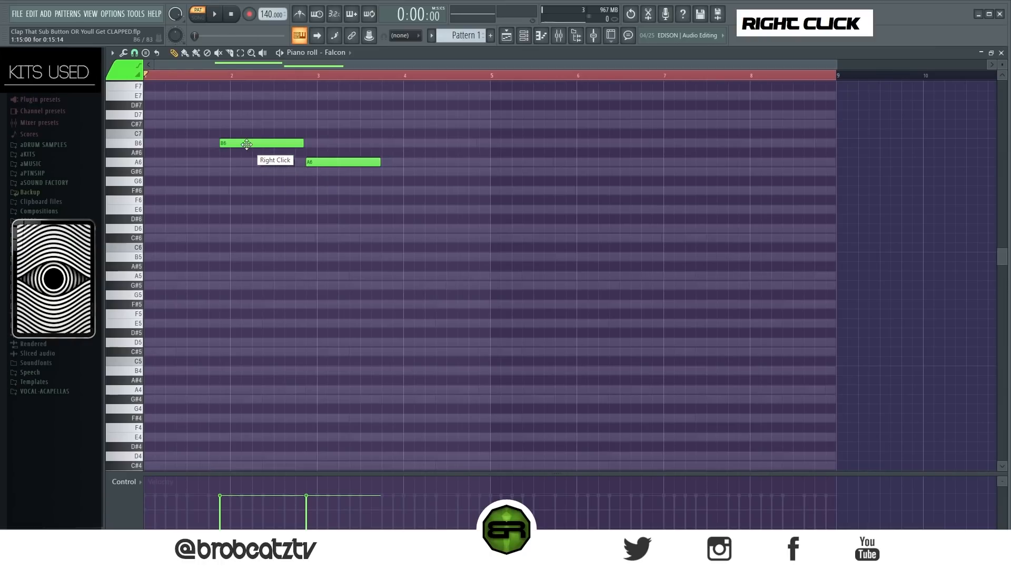
# Move the pasted B6 and A6 notes half a beat earlier and shorten both to half a beat.
pyautogui.moveTo(238, 142); pyautogui.dragTo(224, 143)
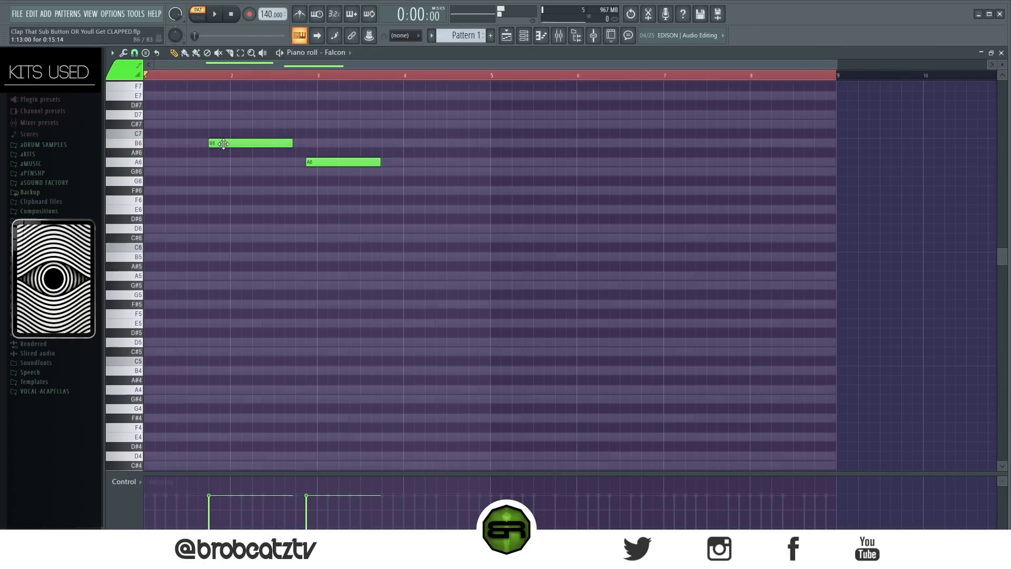
pyautogui.moveTo(320, 161); pyautogui.dragTo(311, 161)
pyautogui.moveTo(274, 130); pyautogui.dragTo(354, 176)
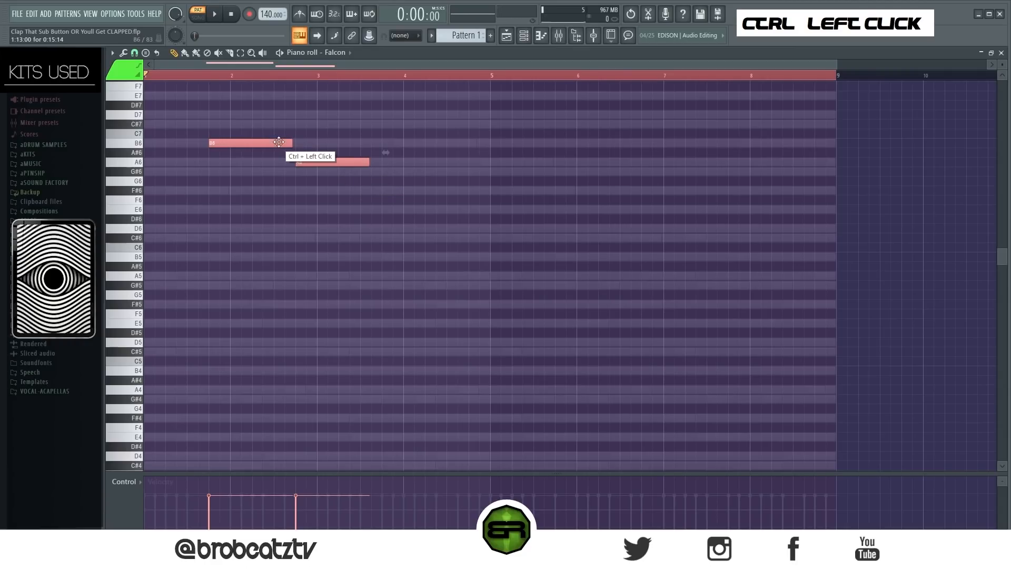
pyautogui.hotkey('shift', 'd')
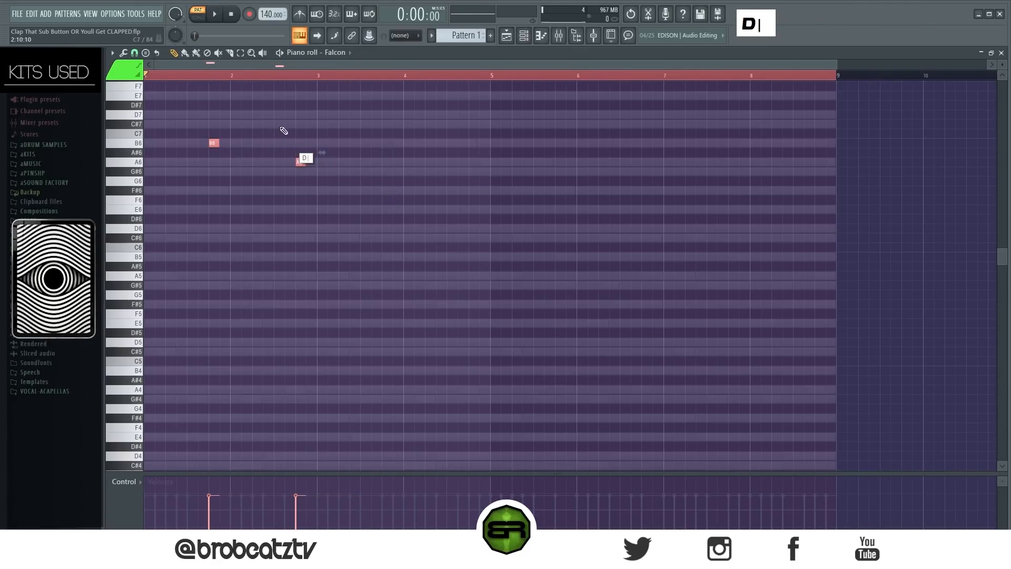
# Add a second half-beat B6 directly after the first one, filling the end of bar 1.
pyautogui.scroll(3, 259, 68)
pyautogui.scroll(3, 199, 158)
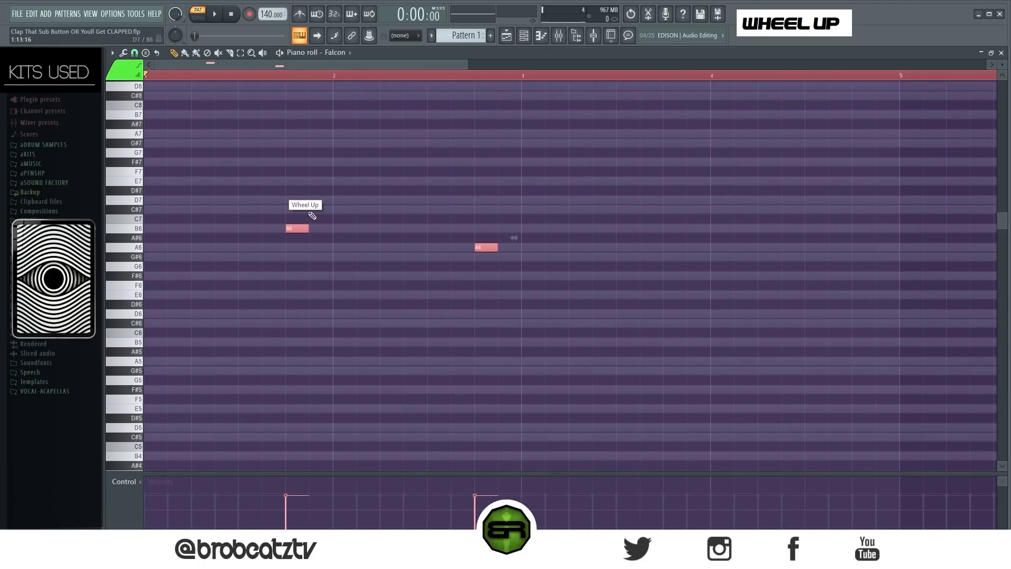
pyautogui.rightClick(312, 238)
pyautogui.doubleClick(320, 228)
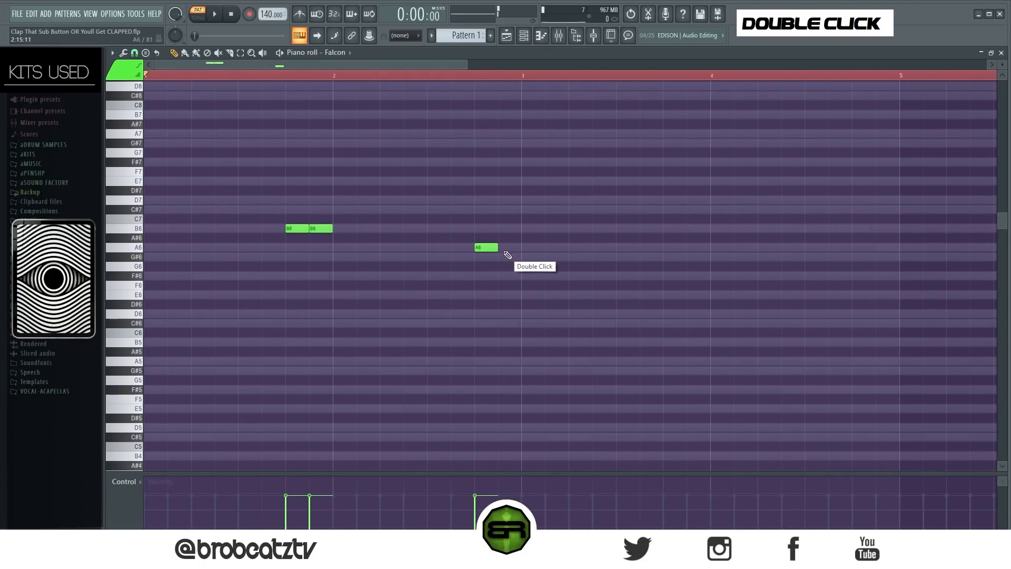
# Shorten the first B6, bridge it to the second with a C#7, and extend the second B6 nearly to the A6.
pyautogui.press('ctrl')
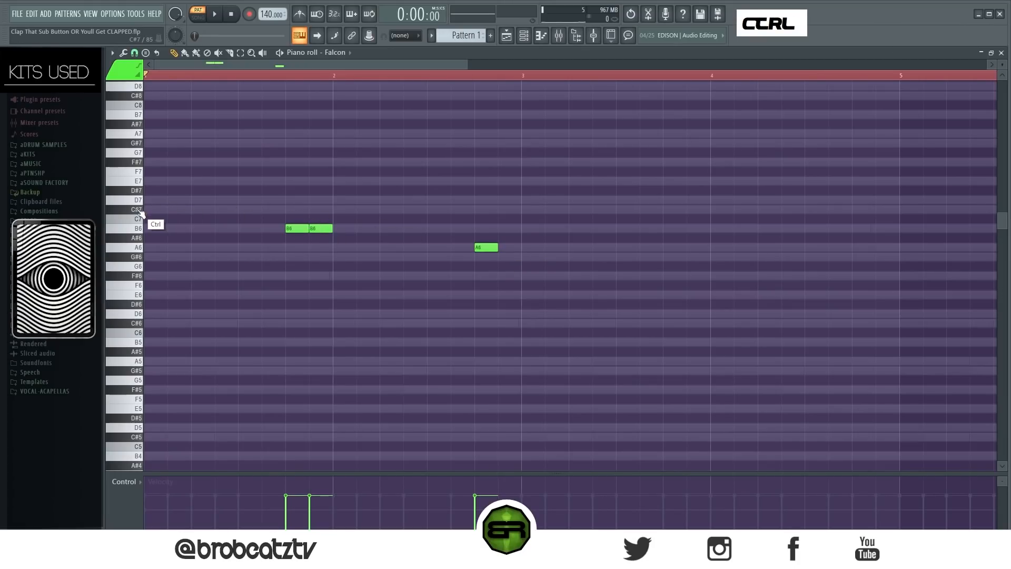
pyautogui.doubleClick(139, 217)
pyautogui.keyDown('alt'); pyautogui.click(291, 209); pyautogui.keyUp('alt')
pyautogui.keyDown('alt'); pyautogui.click(314, 229); pyautogui.keyUp('alt')
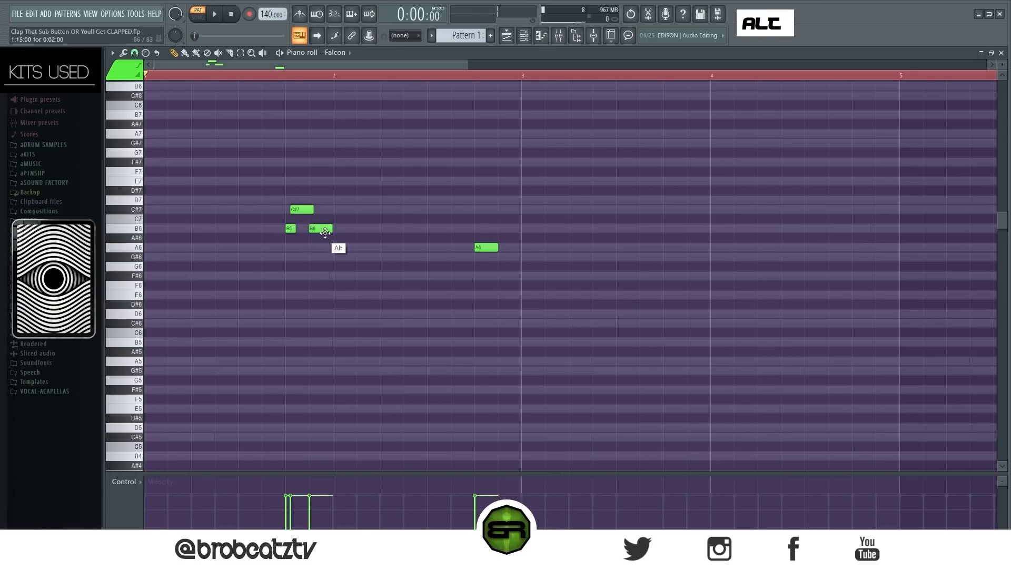
pyautogui.moveTo(333, 228); pyautogui.dragTo(461, 239)
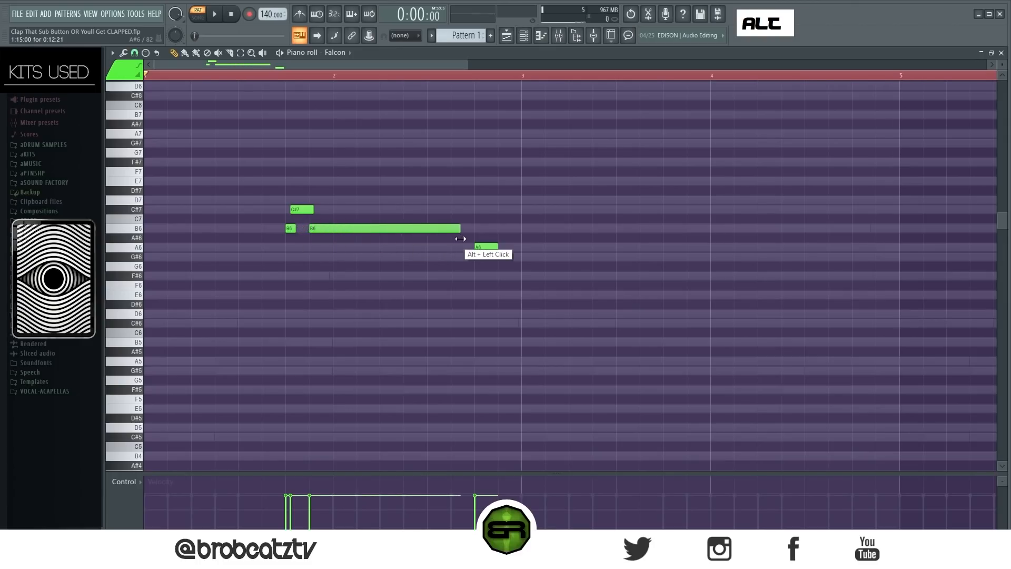
pyautogui.press('space')
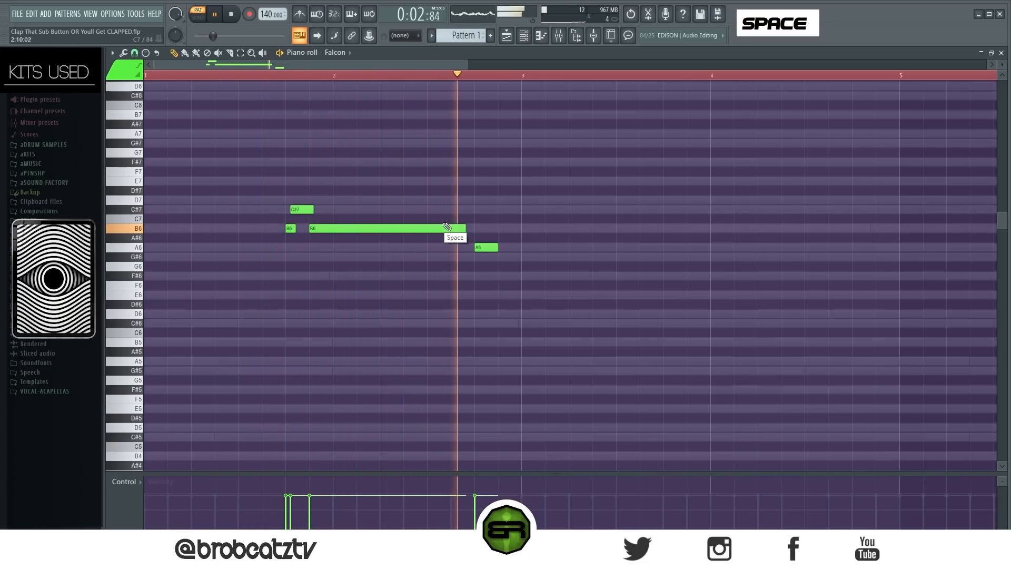
# Duplicate the counter-melody phrase two bars further on and raise the copy's long B6 to E7.
pyautogui.hotkey('ctrl', 'a')
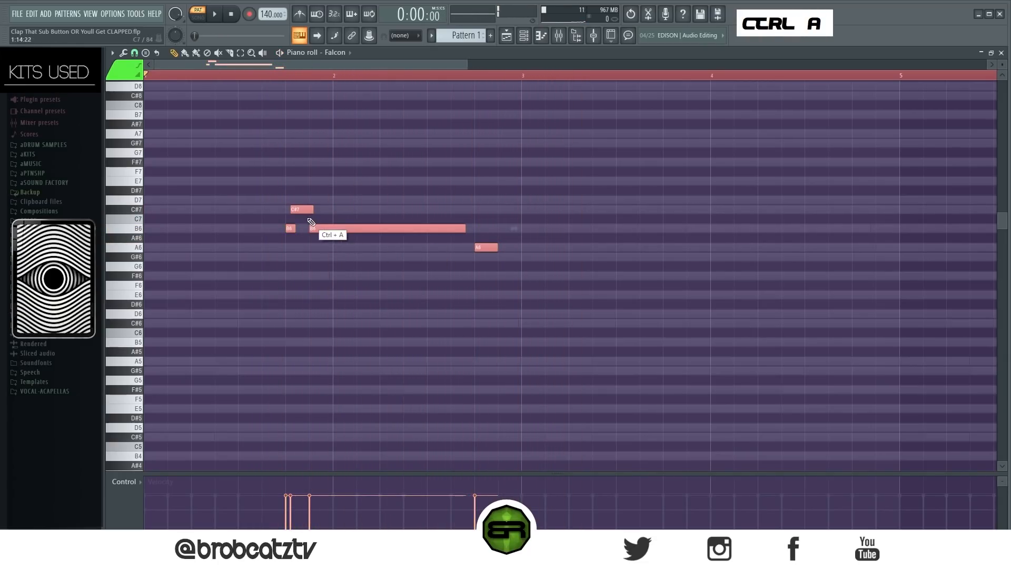
pyautogui.moveTo(301, 210); pyautogui.dragTo(708, 236)
pyautogui.rightClick(670, 265)
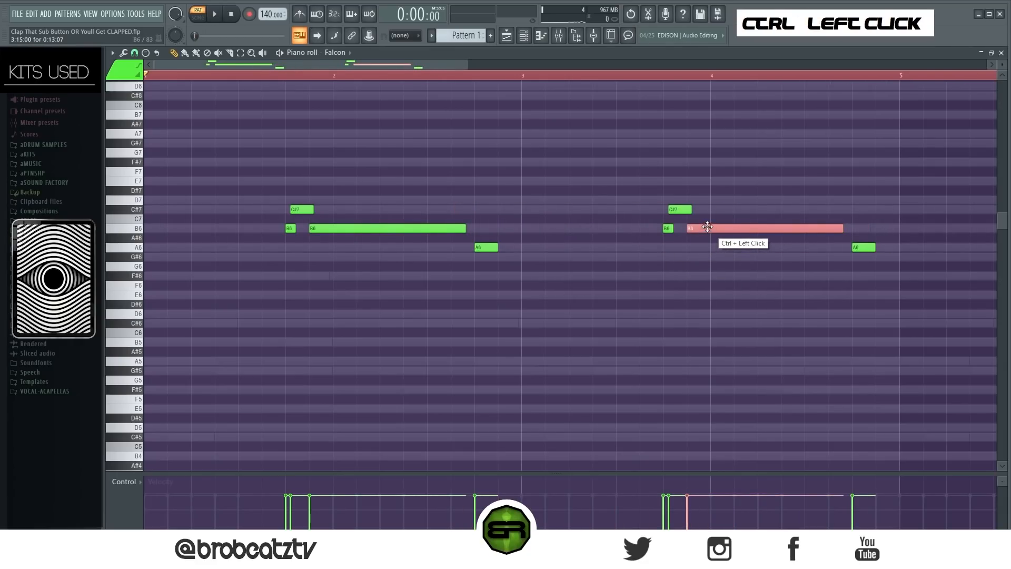
pyautogui.moveTo(705, 228); pyautogui.dragTo(699, 179)
pyautogui.rightClick(641, 169)
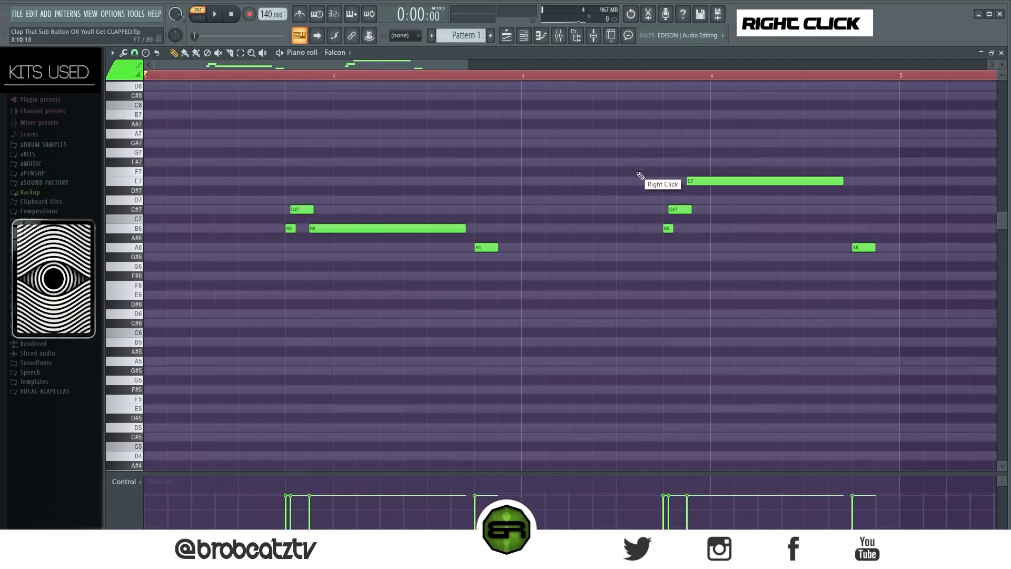
# Examine the first Falcon channel's melody notes for comparison, and return to the counter-melody's piano roll.
pyautogui.scroll(1, 457, 33)
pyautogui.scroll(-1, 457, 33)
pyautogui.click(524, 36)
pyautogui.click(457, 158)
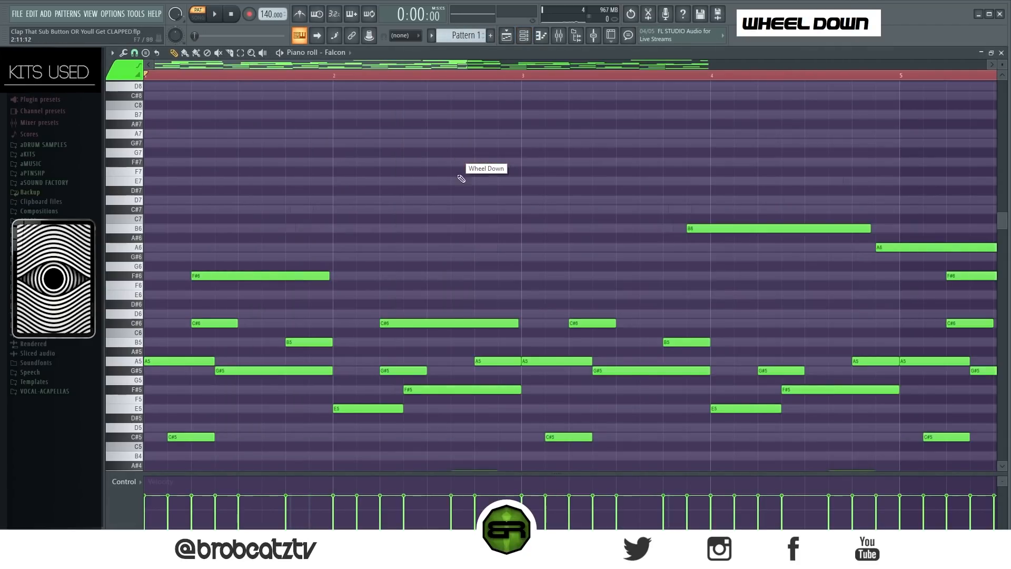
pyautogui.scroll(-3, 463, 169)
pyautogui.keyDown('ctrl'); pyautogui.click(346, 294); pyautogui.keyUp('ctrl')
pyautogui.rightClick(441, 304)
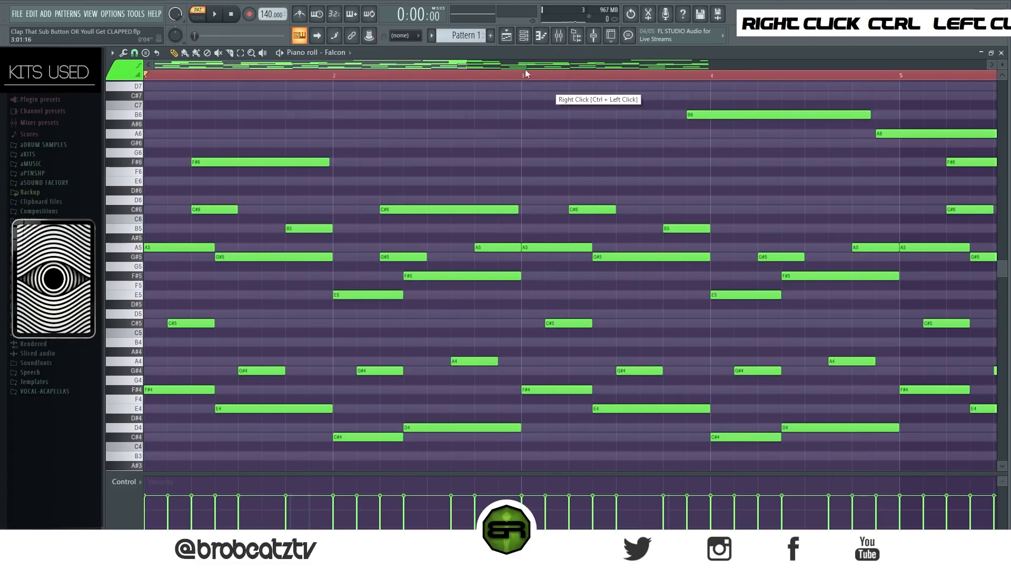
pyautogui.click(524, 35)
pyautogui.click(467, 172)
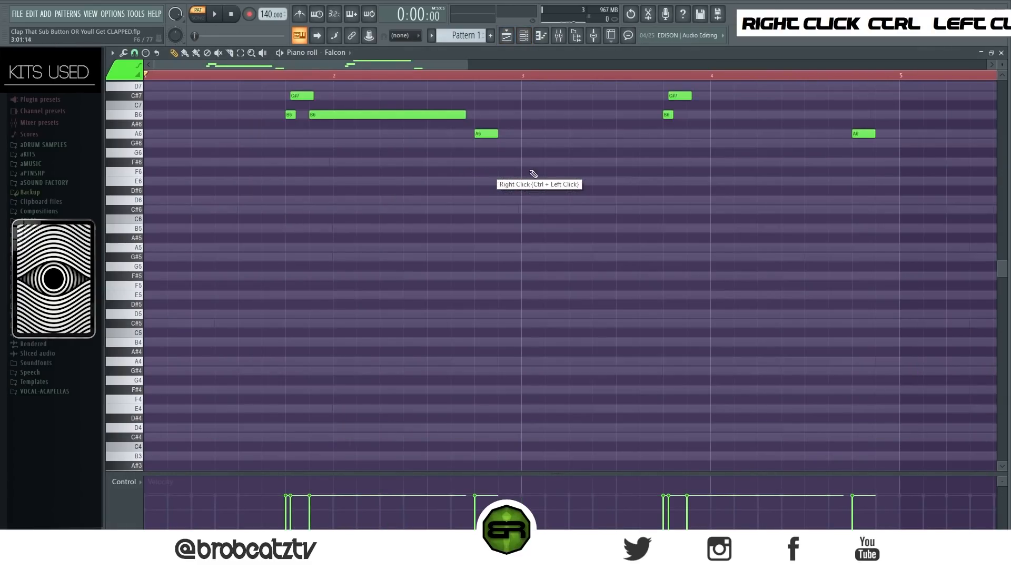
pyautogui.scroll(3, 700, 234)
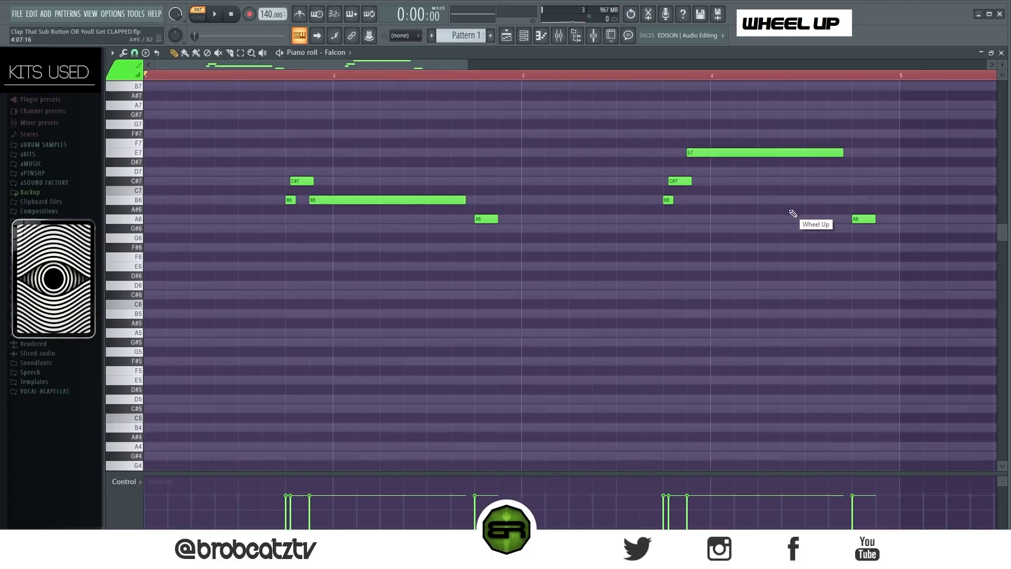
# Duplicate the four-bar counter-melody into bars 5 to 8.
pyautogui.press('space')
pyautogui.keyDown('ctrl'); pyautogui.rightClick(605, 232); pyautogui.keyUp('ctrl')
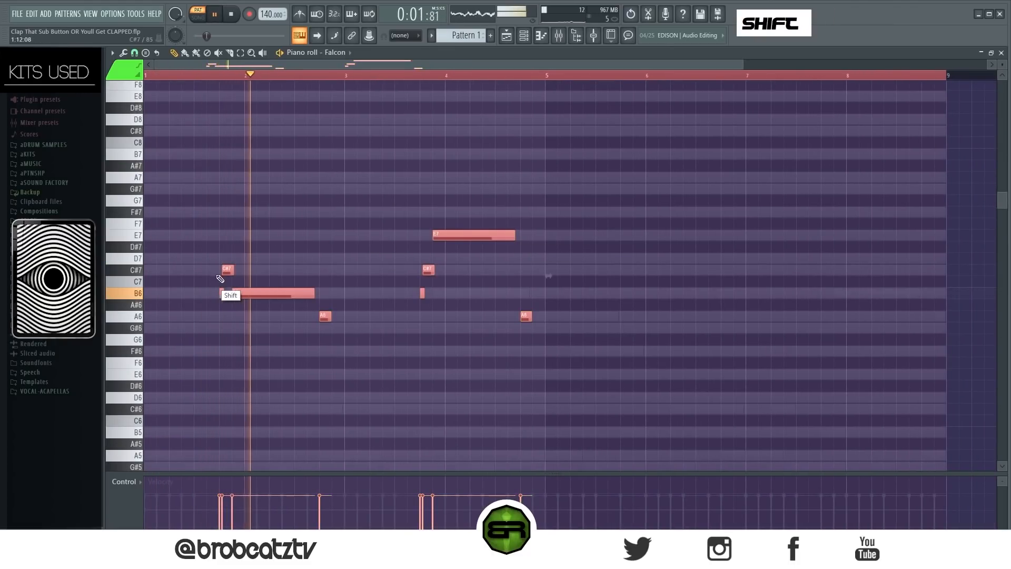
pyautogui.moveTo(244, 291); pyautogui.dragTo(629, 266)
pyautogui.press('space')
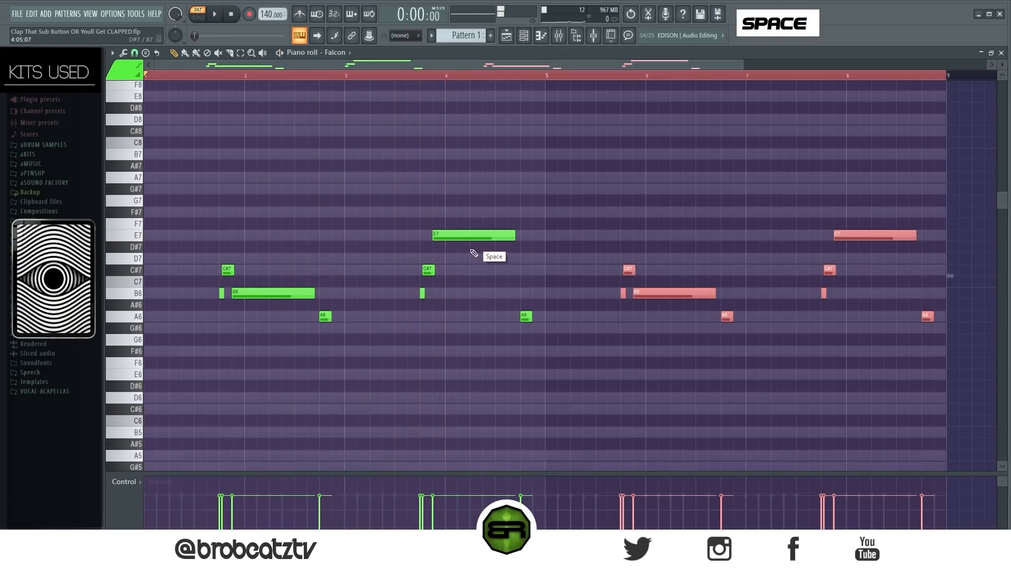
pyautogui.rightClick(467, 263)
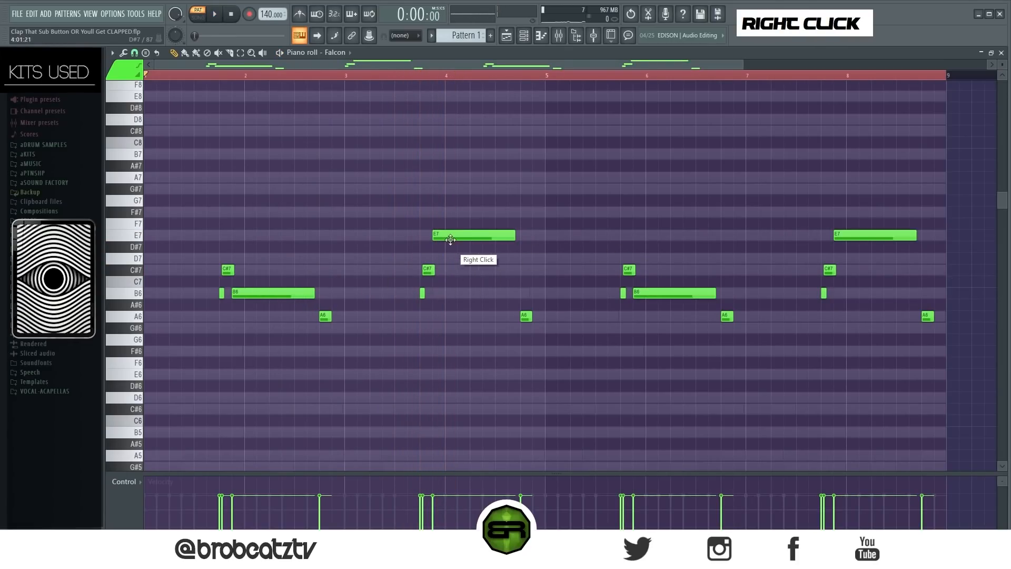
# Move the first E7 to the start of bar 4, add a short B6 before it, and play from bar 3.
pyautogui.moveTo(451, 239); pyautogui.dragTo(465, 238)
pyautogui.doubleClick(435, 293)
pyautogui.press('space')
pyautogui.doubleClick(370, 76)
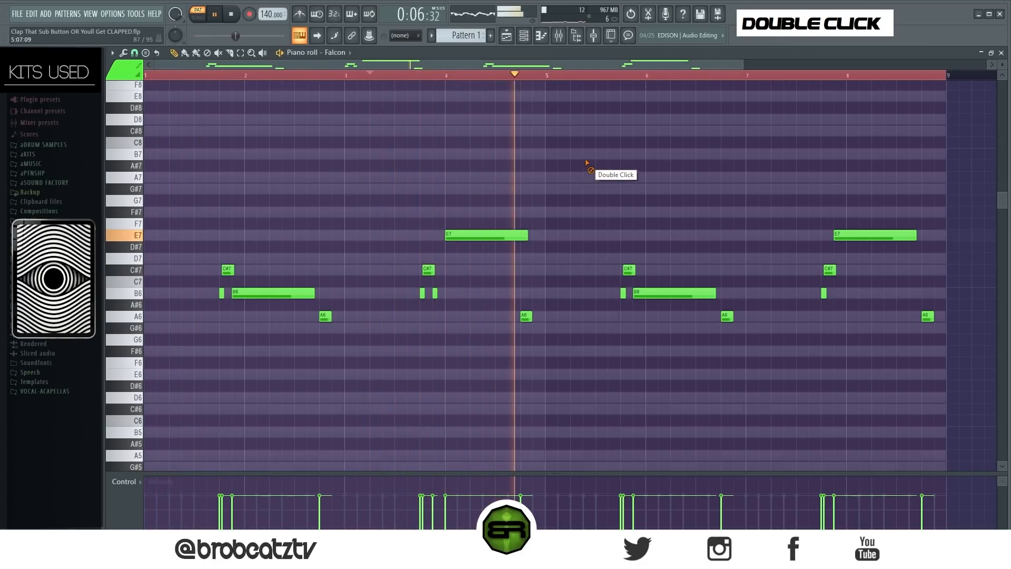
pyautogui.rightClick(611, 166)
# Lower the velocity of all counter-melody notes slightly and stop playback.
pyautogui.hotkey('ctrl', 'a')
pyautogui.keyDown('alt'); pyautogui.scroll(-3, 649, 159); pyautogui.keyUp('alt')
pyautogui.rightClick(647, 158)
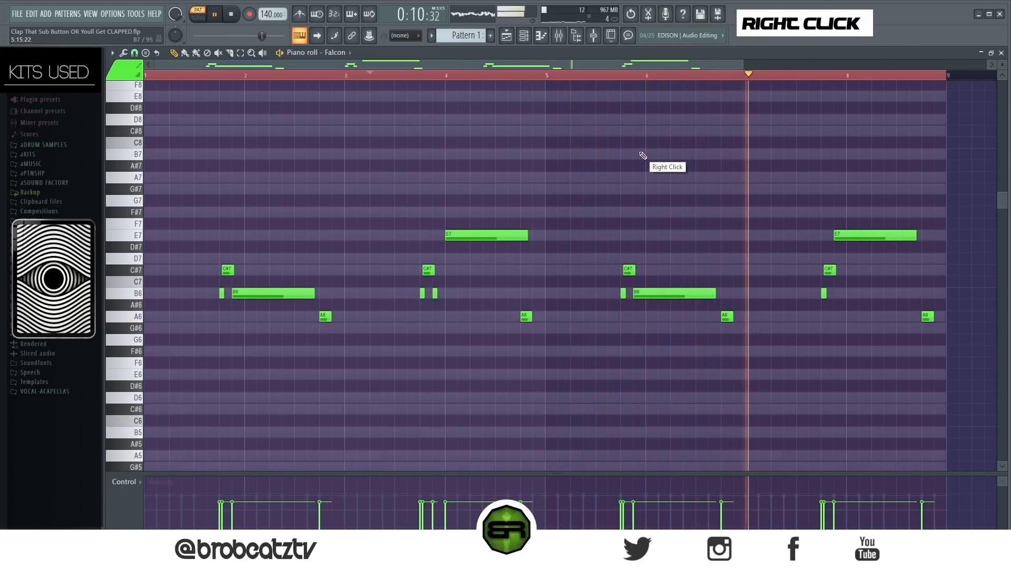
pyautogui.press('space')
# In the LABS channel's piano roll in Pattern 1, draw staggered, overlapping F#4, C#5 and A5 notes from the start of bar 1.
pyautogui.click(523, 36)
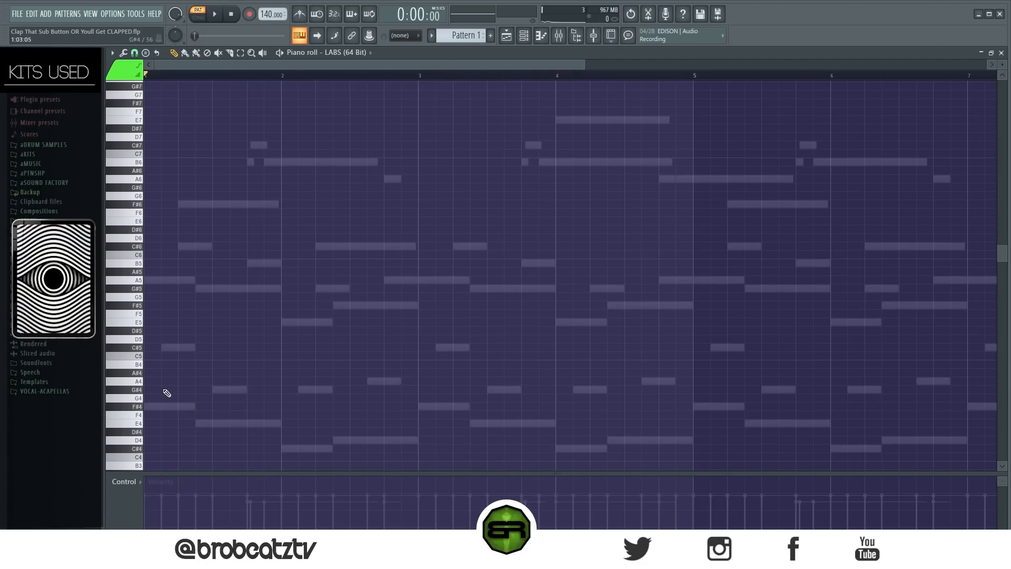
pyautogui.scroll(1, 458, 33)
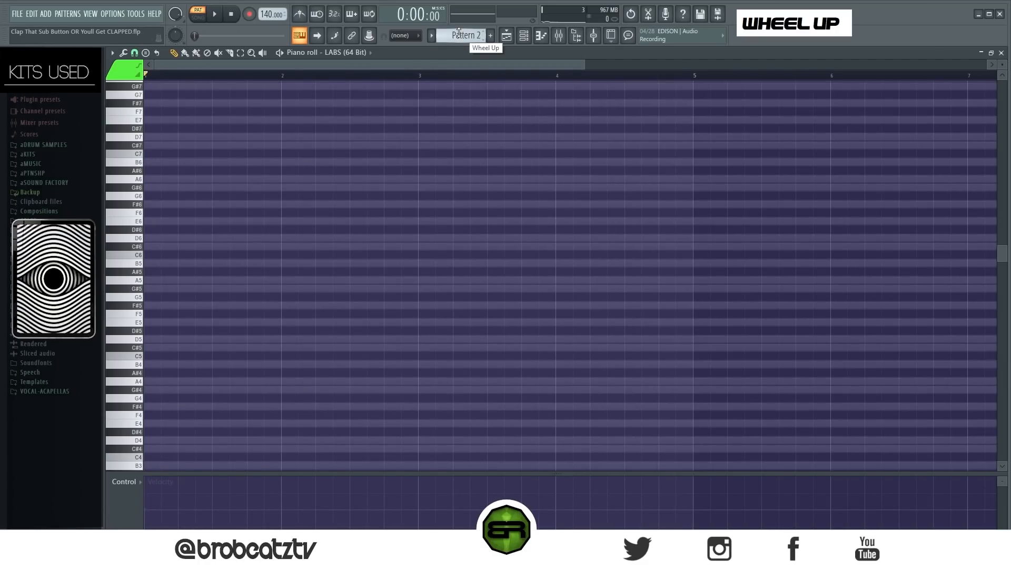
pyautogui.scroll(-1, 459, 33)
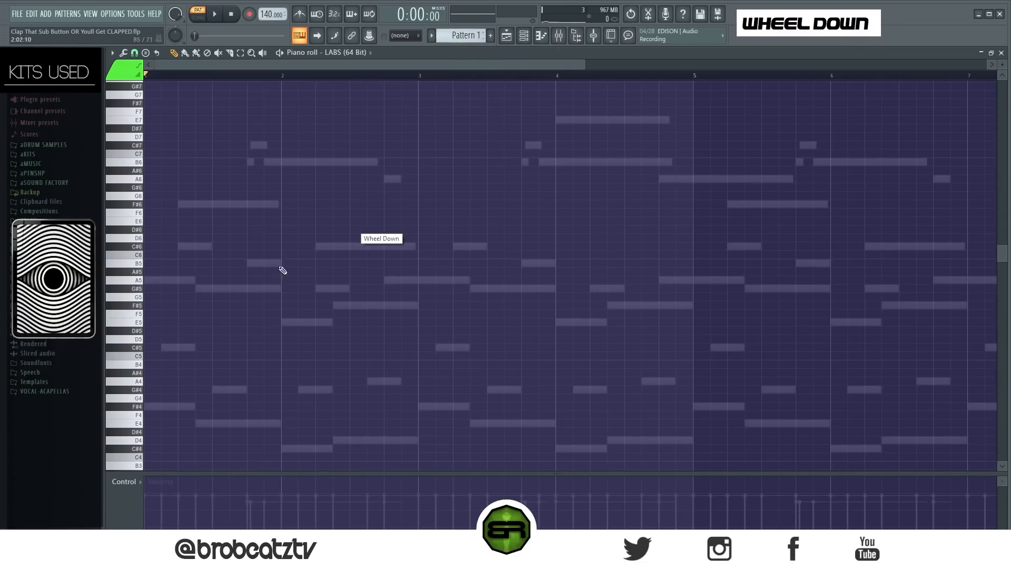
pyautogui.scroll(-1, 269, 207)
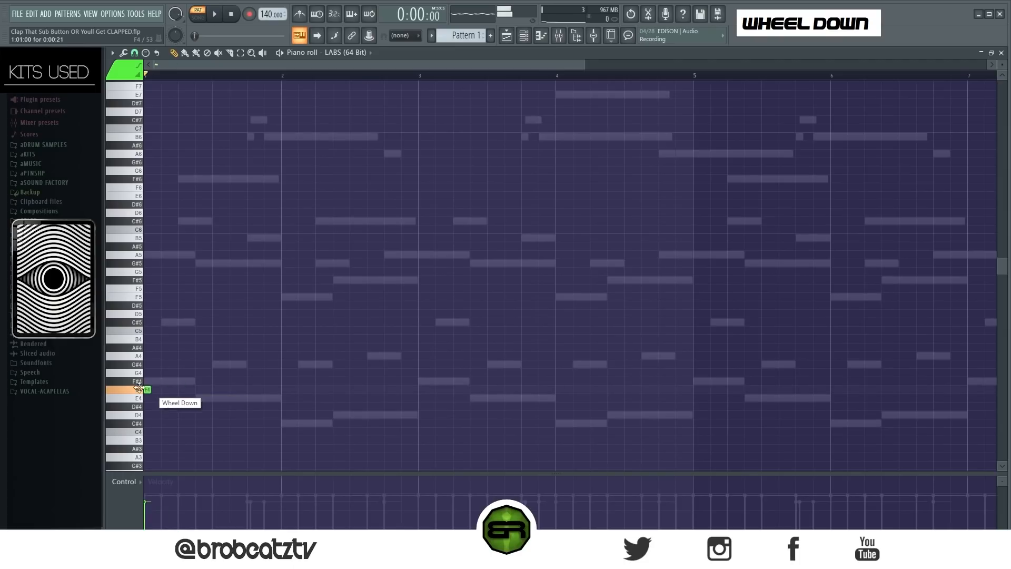
pyautogui.moveTo(149, 380); pyautogui.dragTo(254, 380)
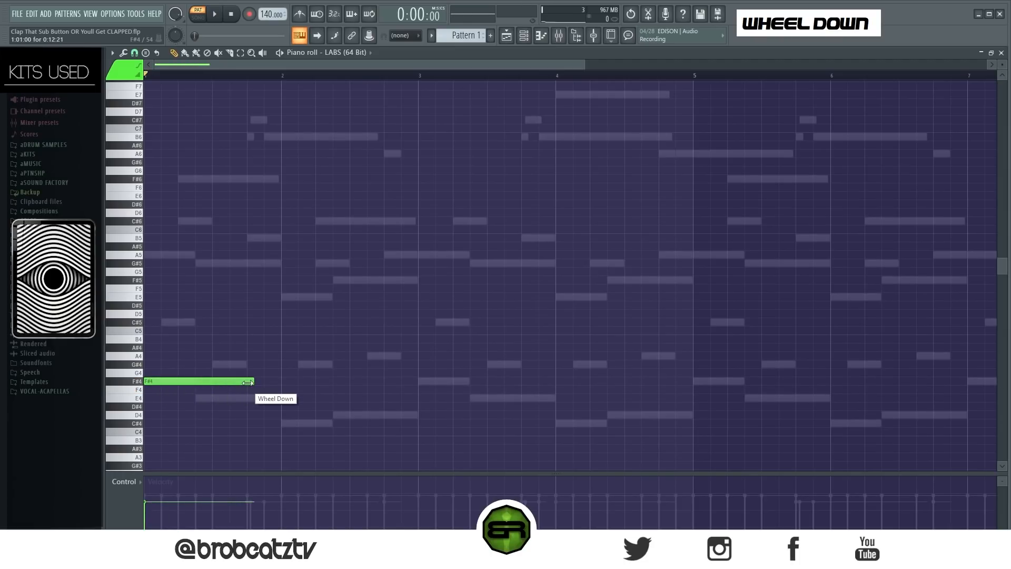
pyautogui.click(164, 322)
pyautogui.click(182, 254)
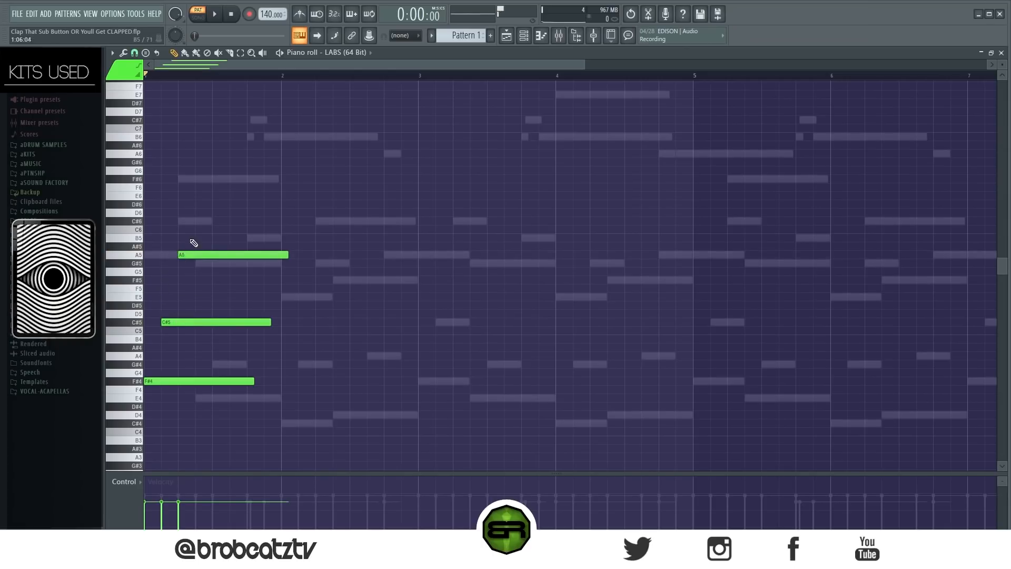
# Try the LABS A5 note an octave lower.
pyautogui.keyDown('ctrl'); pyautogui.click(193, 254); pyautogui.keyUp('ctrl')
pyautogui.hotkey('ctrl', 'Down')
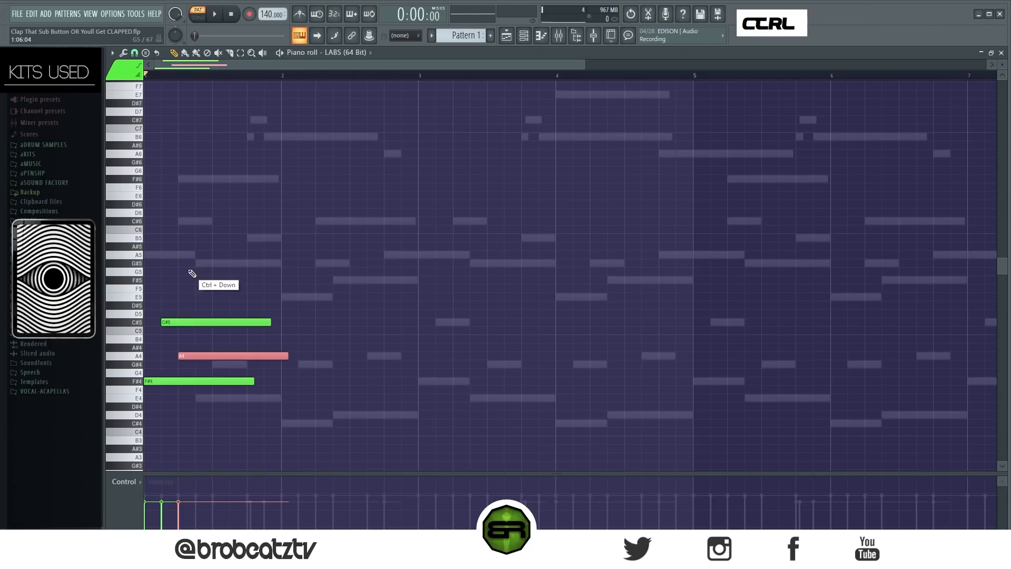
pyautogui.hotkey('ctrl', 'Up')
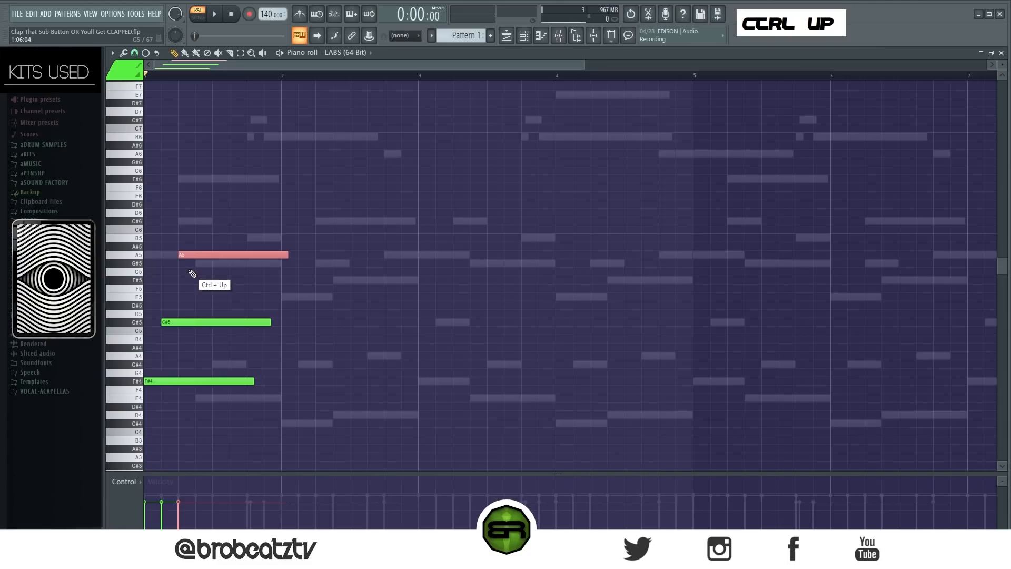
pyautogui.rightClick(213, 199)
pyautogui.moveTo(216, 201); pyautogui.dragTo(191, 385)
pyautogui.rightClick(438, 264)
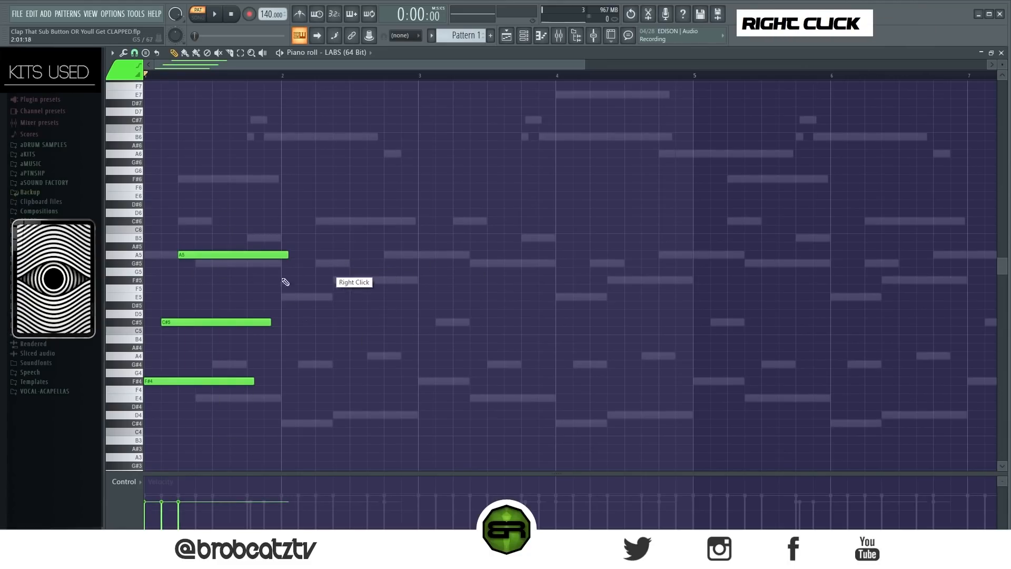
# Add G#5 on beat 3 and F#6 on beat 4 of bar 1, and a C#6 at the start of bar 2.
pyautogui.click(215, 263)
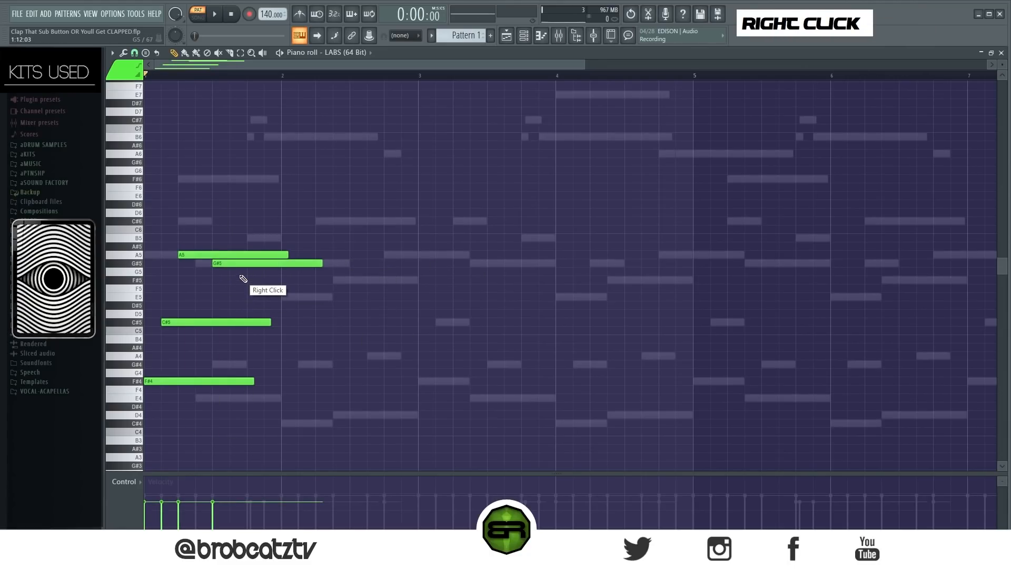
pyautogui.click(246, 179)
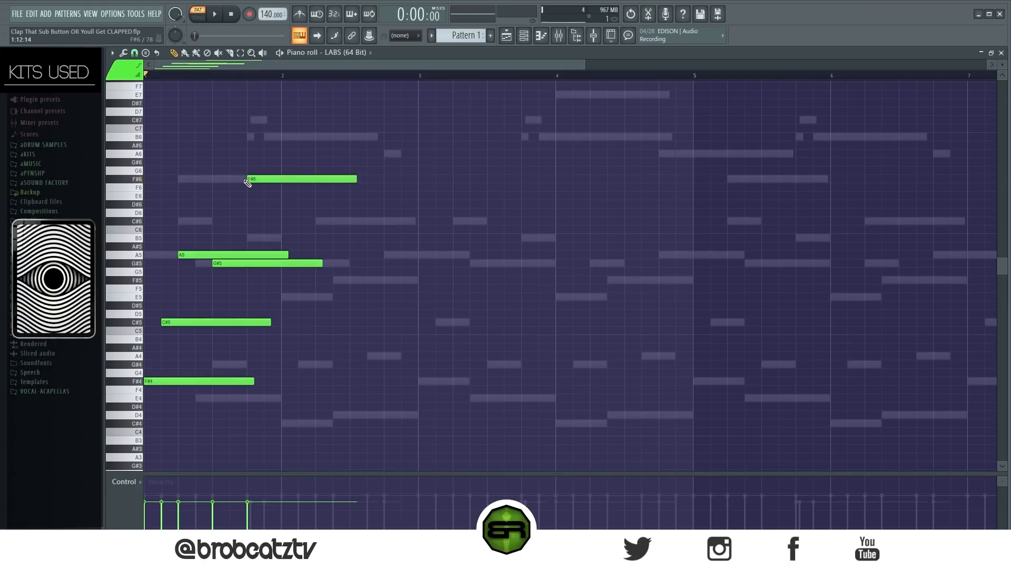
pyautogui.keyDown('ctrl'); pyautogui.click(169, 322); pyautogui.keyUp('ctrl')
pyautogui.moveTo(169, 323); pyautogui.dragTo(289, 324)
pyautogui.hotkey('ctrl', 'Up')
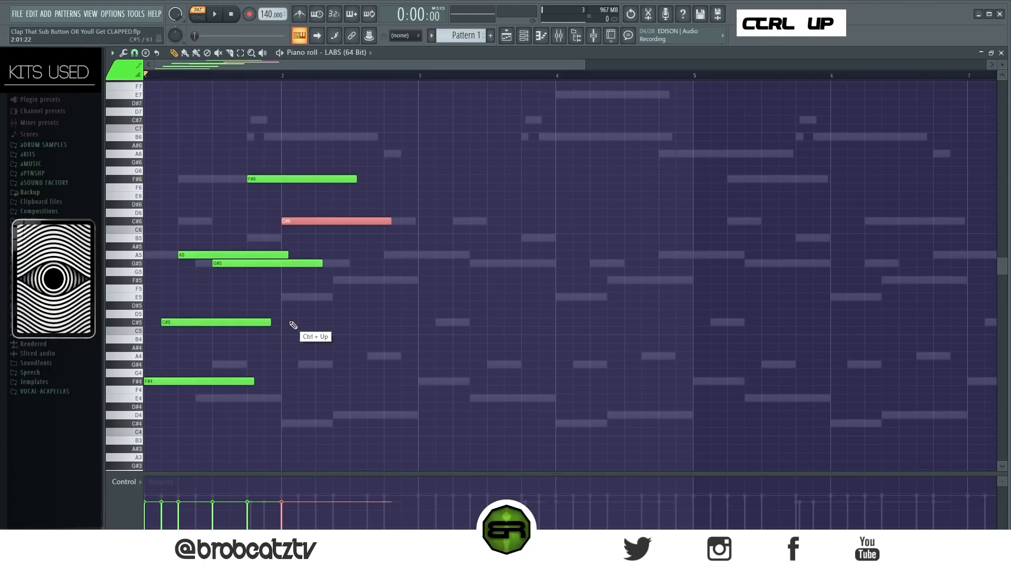
pyautogui.rightClick(344, 322)
# Duplicate the G#5 onto beat 2 of bar 2 and shorten the original to end just before the copy.
pyautogui.moveTo(279, 253); pyautogui.dragTo(301, 279)
pyautogui.moveTo(238, 264); pyautogui.dragTo(307, 264)
pyautogui.rightClick(302, 275)
pyautogui.moveTo(320, 215); pyautogui.dragTo(321, 226)
pyautogui.moveTo(359, 254); pyautogui.dragTo(309, 268)
pyautogui.rightClick(325, 292)
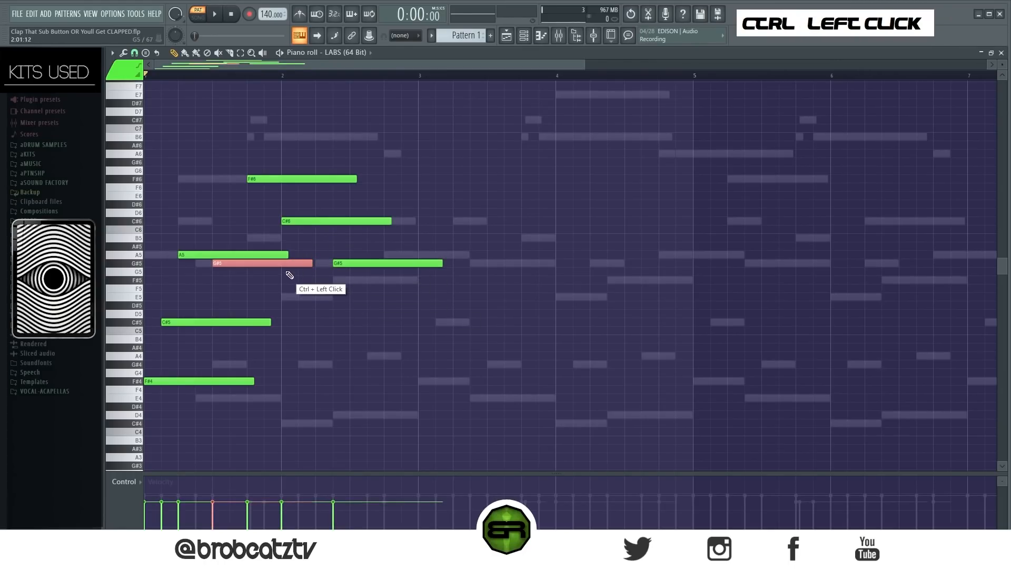
pyautogui.hotkey('ctrl', 'z')
pyautogui.rightClick(361, 283)
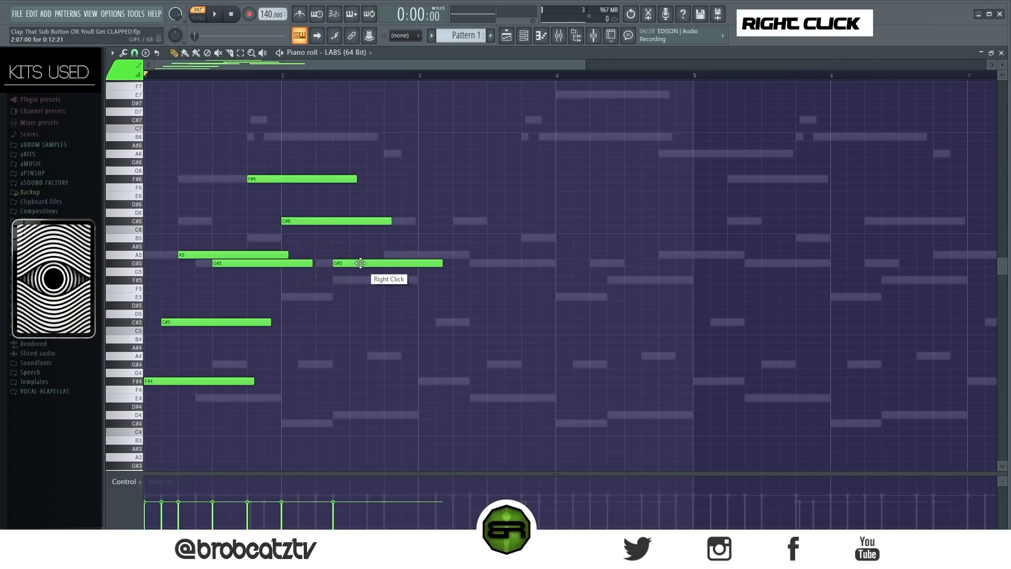
pyautogui.moveTo(357, 266); pyautogui.dragTo(339, 266)
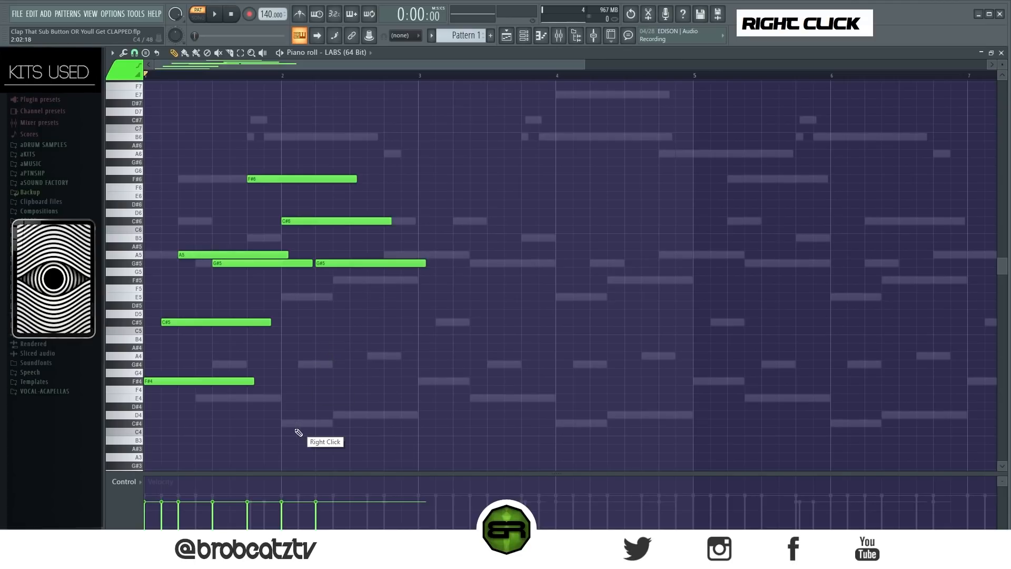
# Stack D4, A4 and F#5 as a chord on beat 3 of bar 2 and select its three notes.
pyautogui.click(341, 414)
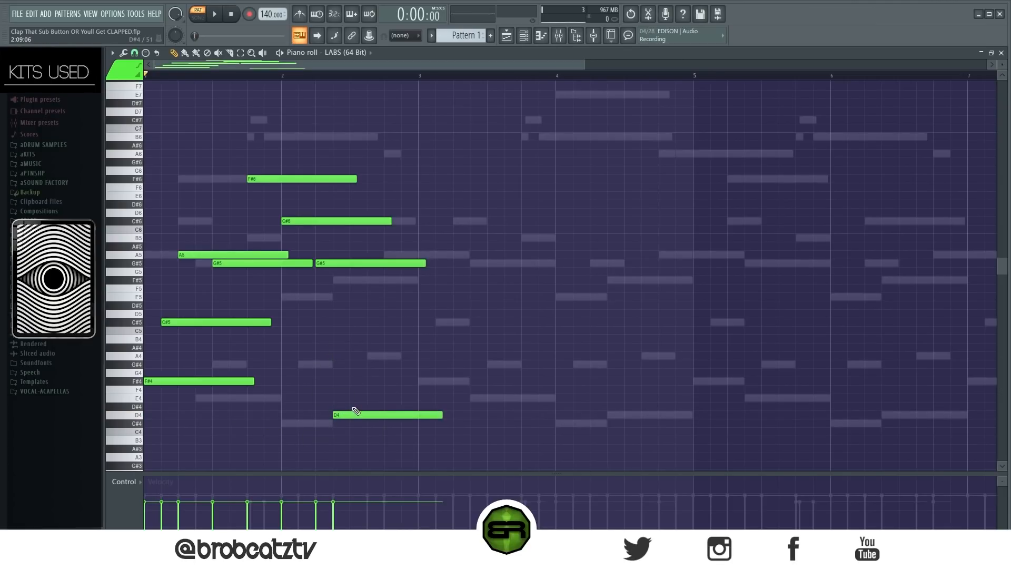
pyautogui.keyDown('ctrl'); pyautogui.click(356, 414); pyautogui.keyUp('ctrl')
pyautogui.moveTo(361, 413); pyautogui.dragTo(368, 354)
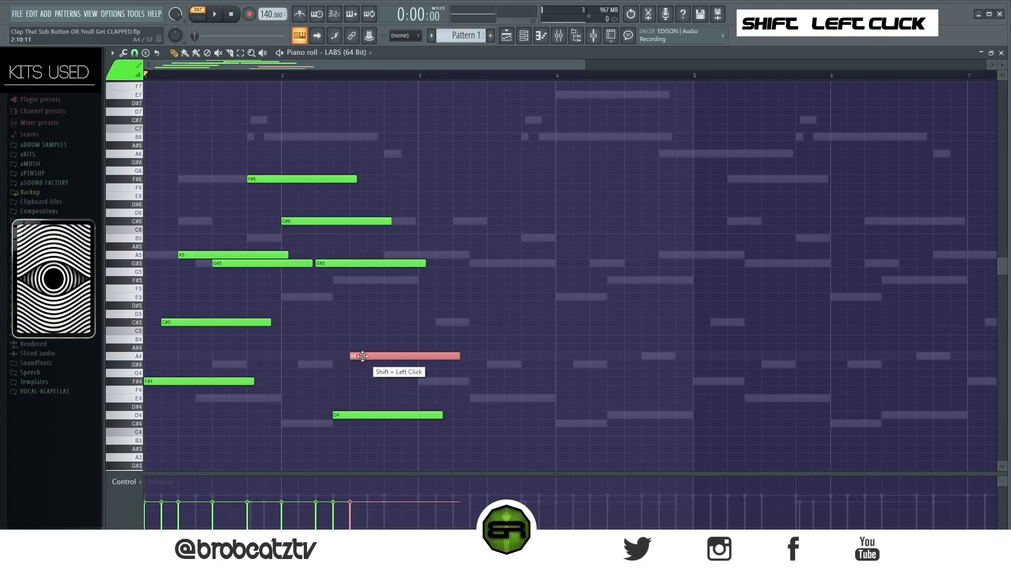
pyautogui.moveTo(353, 415); pyautogui.dragTo(371, 414)
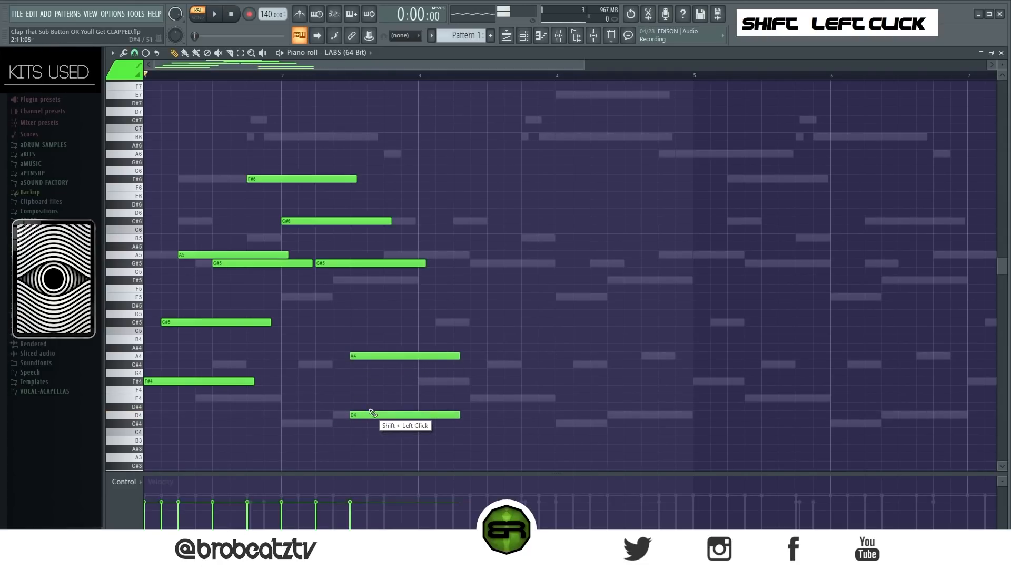
pyautogui.keyDown('ctrl'); pyautogui.click(368, 357); pyautogui.keyUp('ctrl')
pyautogui.moveTo(367, 356); pyautogui.dragTo(371, 312)
pyautogui.moveTo(487, 267); pyautogui.dragTo(335, 471)
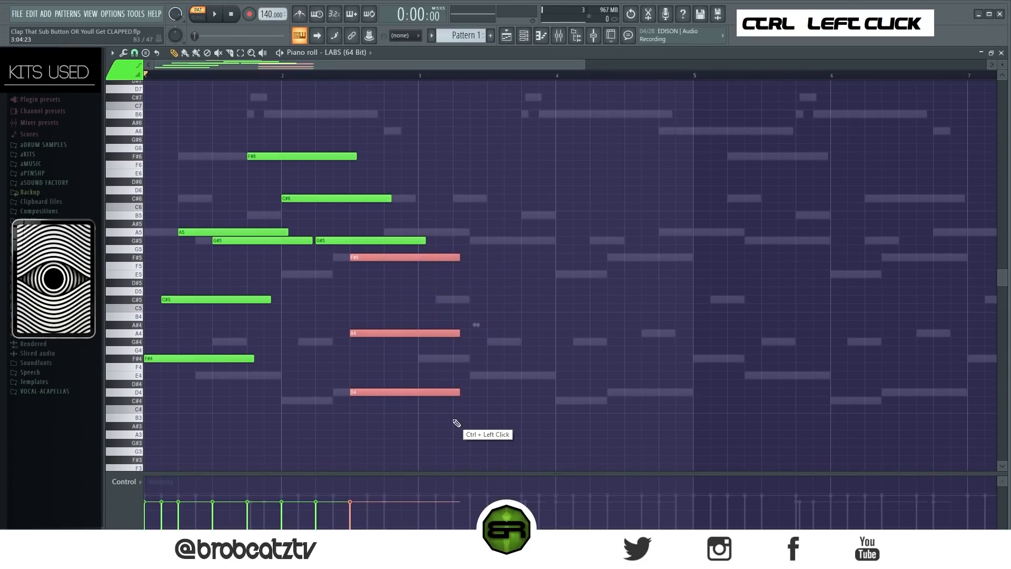
# Shorten the D4–A4–F#5 chord to end just before bar 3 and duplicate the whole two-bar LABS phrase into bars 3–4.
pyautogui.moveTo(457, 394); pyautogui.dragTo(415, 394)
pyautogui.hotkey('ctrl', 'a')
pyautogui.moveTo(179, 358); pyautogui.dragTo(454, 371)
pyautogui.rightClick(466, 379)
# Move the first copied G#5 in bar 3 half a beat earlier and play the LABS phrase with the first Falcon channel muted.
pyautogui.moveTo(504, 241); pyautogui.dragTo(491, 245)
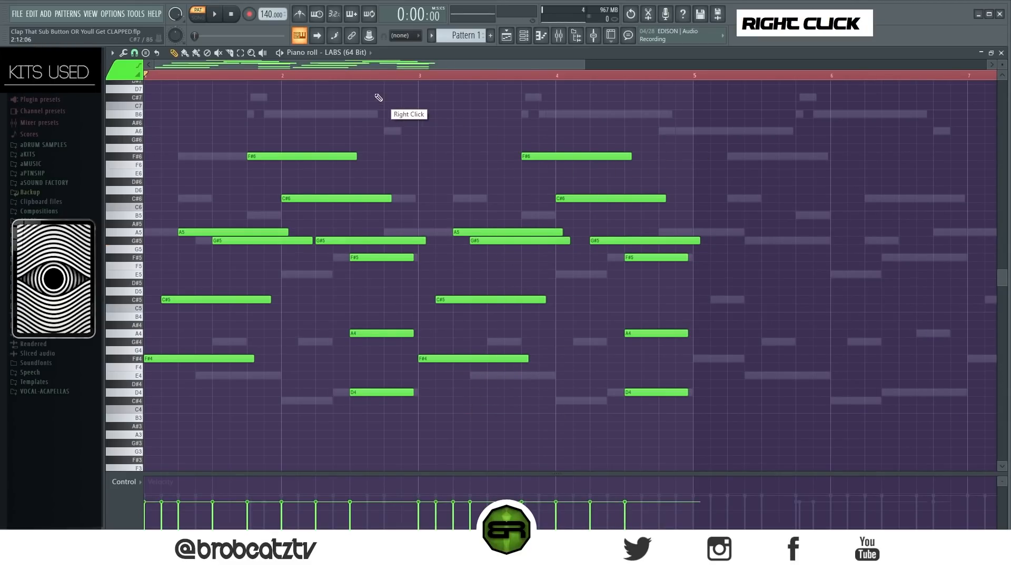
pyautogui.press('space')
pyautogui.press('space')
pyautogui.click(506, 35)
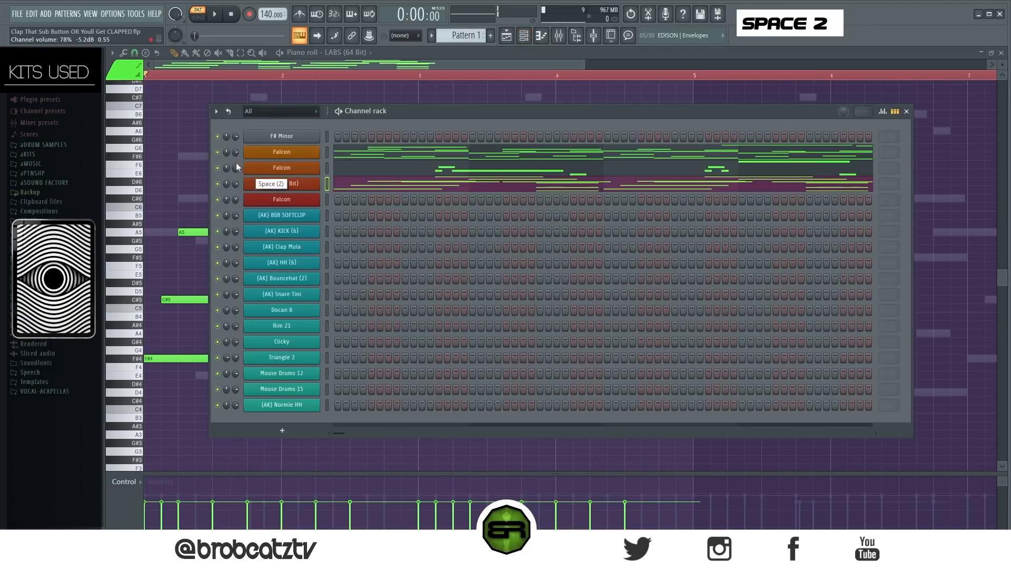
pyautogui.press('F6')
pyautogui.press('space')
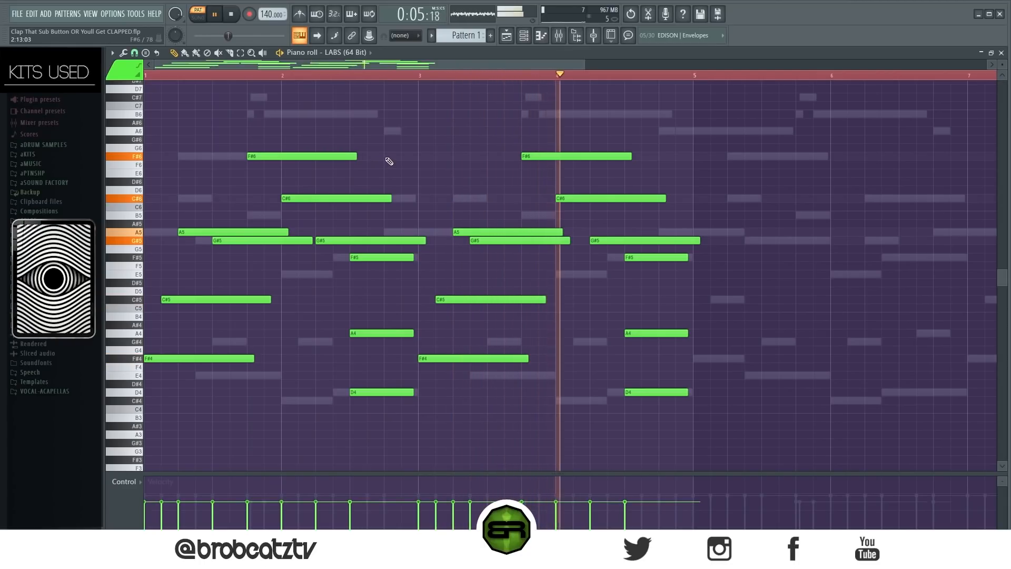
pyautogui.press('space')
# Duplicate the complete four-bar LABS part into bars 5–8.
pyautogui.hotkey('ctrl', 'a')
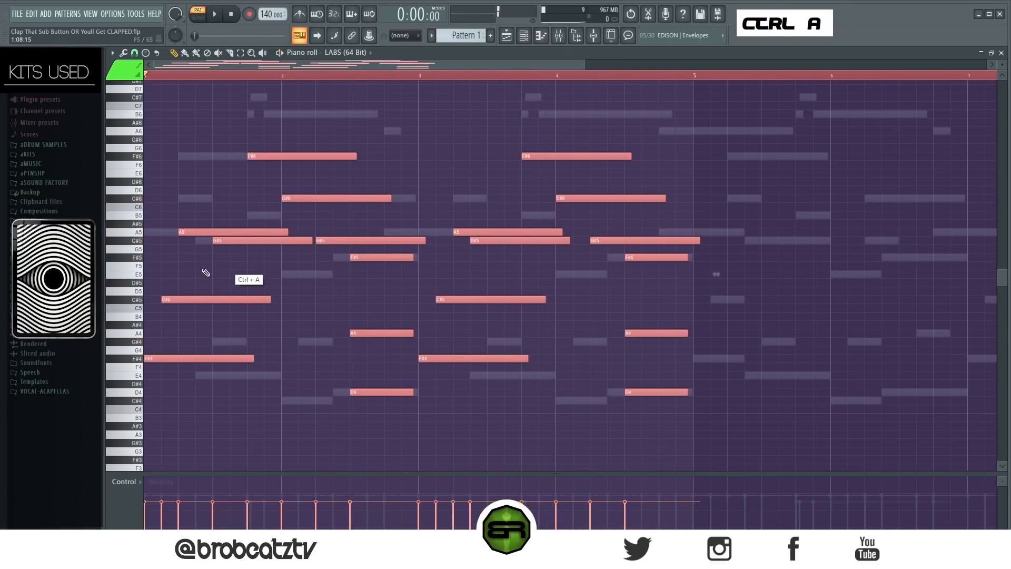
pyautogui.keyDown('shift'); pyautogui.moveTo(208, 232); pyautogui.dragTo(748, 196); pyautogui.keyUp('shift')
pyautogui.rightClick(748, 195)
# Unmute the first Falcon channel in the channel rack.
pyautogui.click(528, 39)
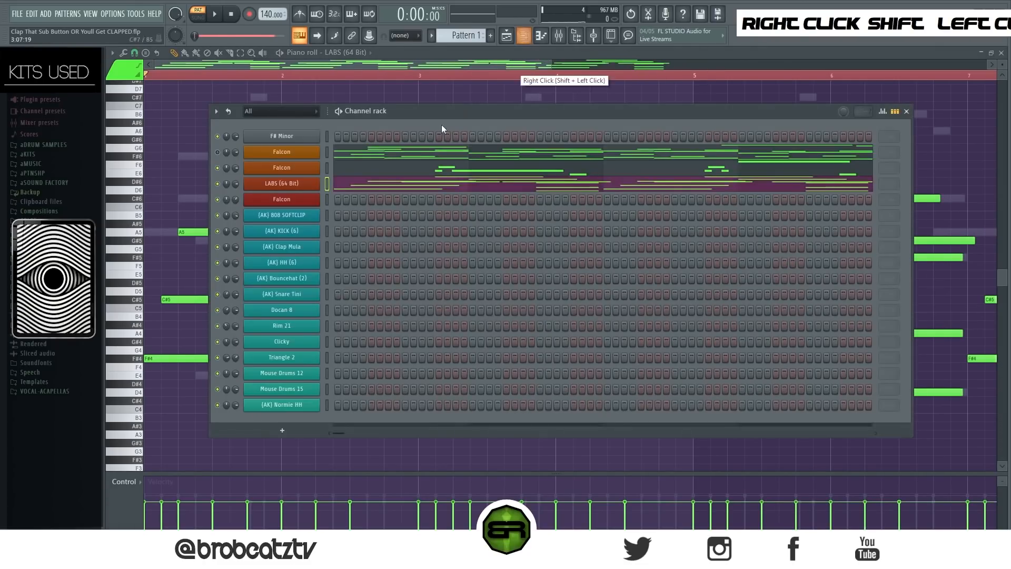
pyautogui.click(220, 153)
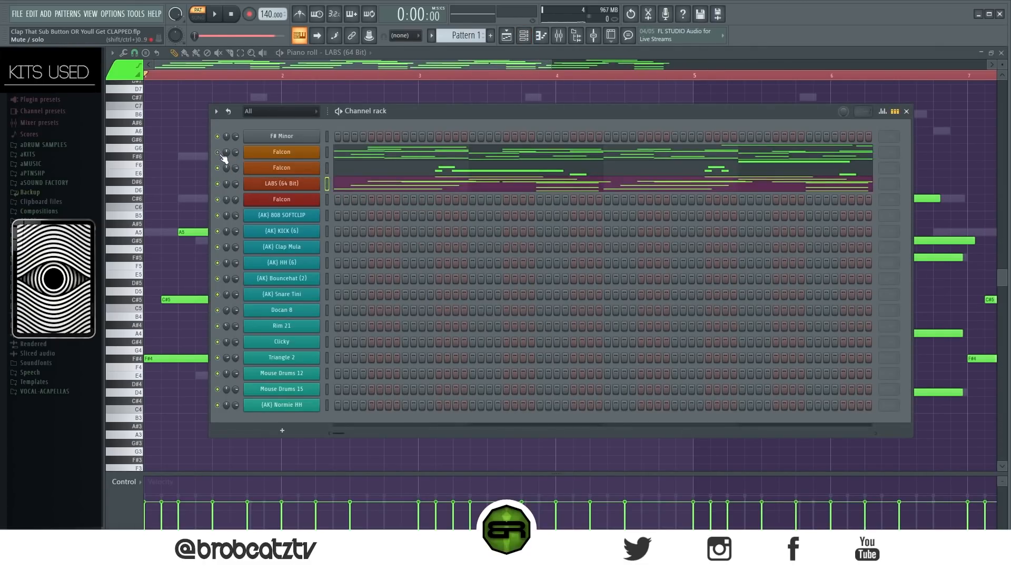
pyautogui.moveTo(422, 108); pyautogui.dragTo(398, 126)
pyautogui.press('F6')
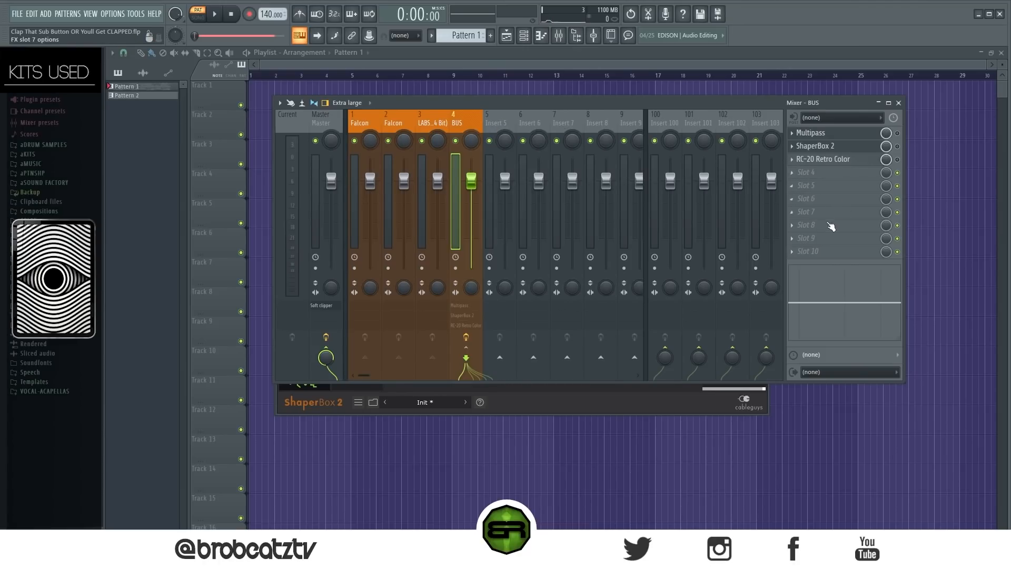
# Roll off the low end of the BUS mixer track with the low-shelf band at 27 Hz and −18.0.
pyautogui.moveTo(809, 303); pyautogui.dragTo(781, 325)
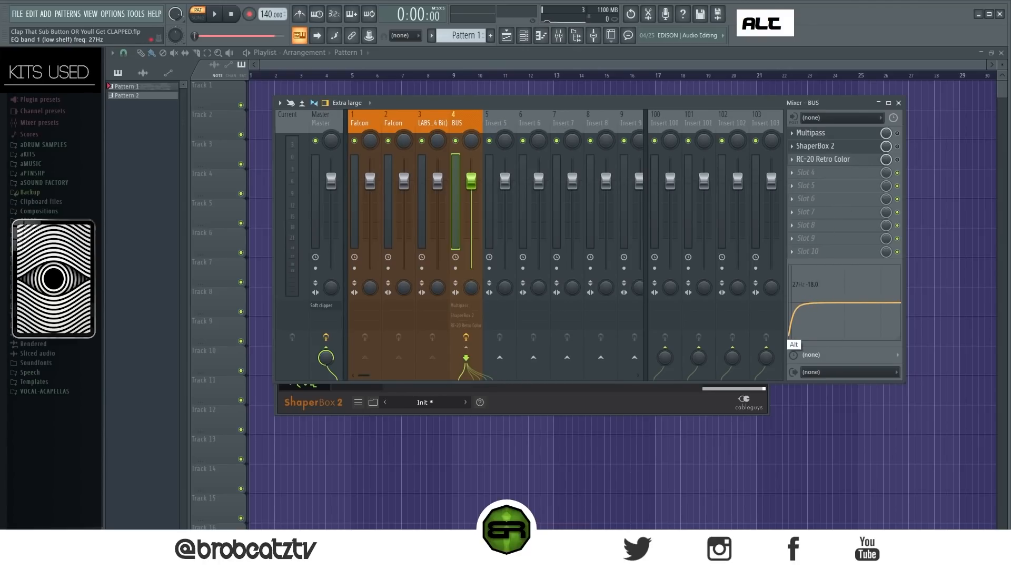
pyautogui.moveTo(737, 99)
pyautogui.mouseDown()
pyautogui.moveTo(709, 106)
pyautogui.moveTo(726, 110)
pyautogui.mouseUp()
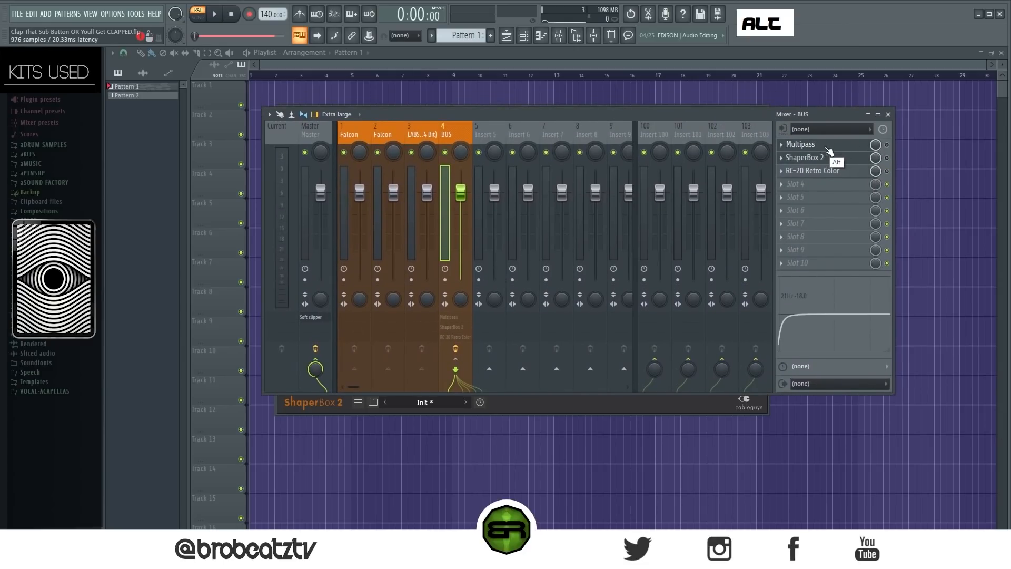
# Open and enable Multipass on the BUS track and play the pattern through it.
pyautogui.doubleClick(813, 145)
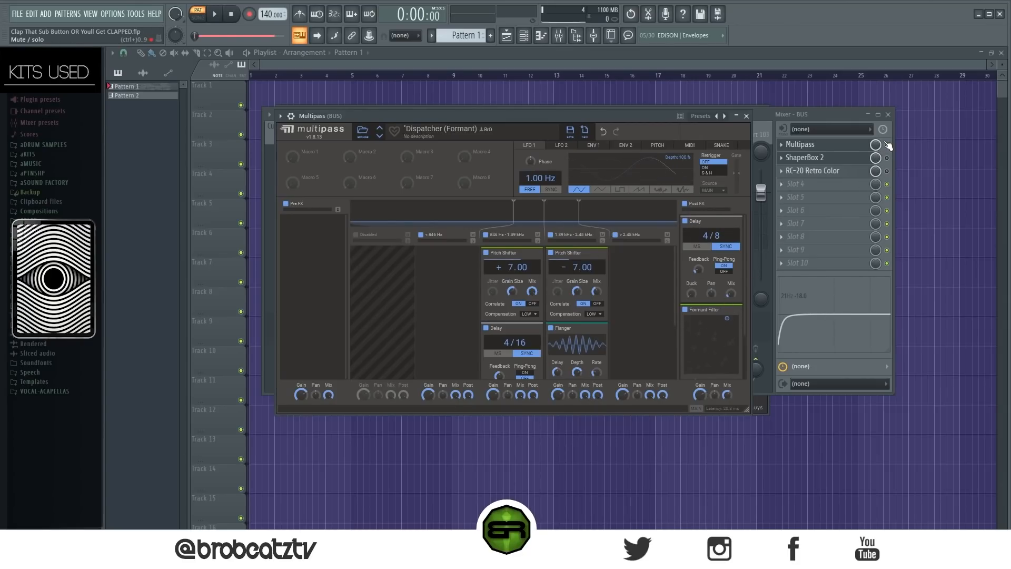
pyautogui.press('space')
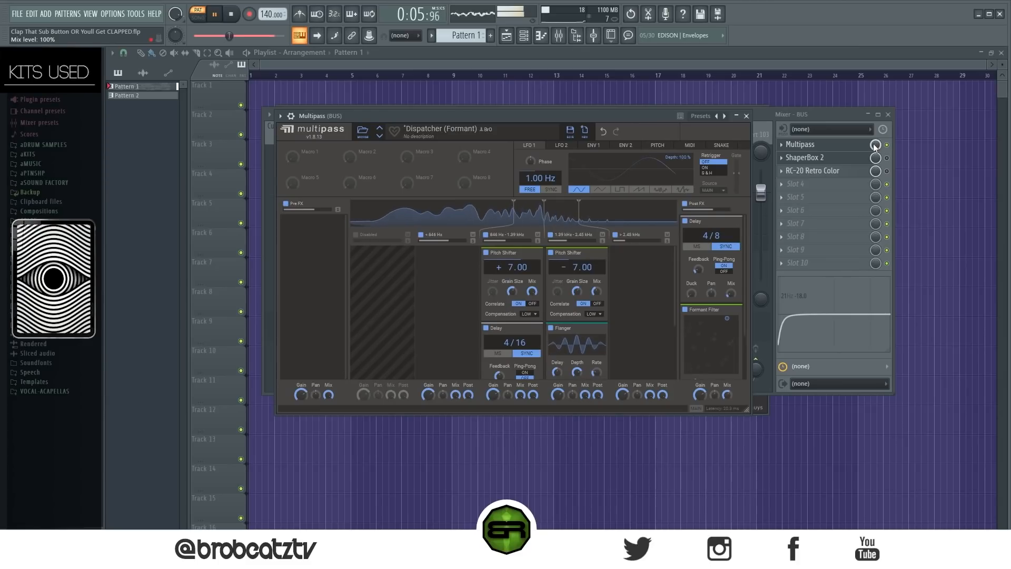
pyautogui.press('space')
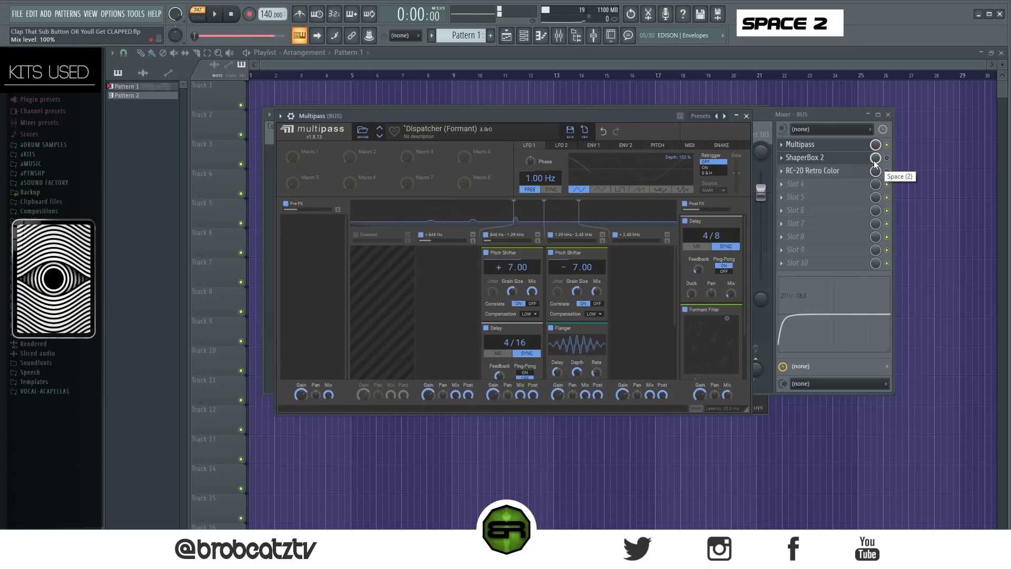
# Open and enable ShaperBox 2 on the BUS track and play the pattern through its Time curve.
pyautogui.doubleClick(858, 160)
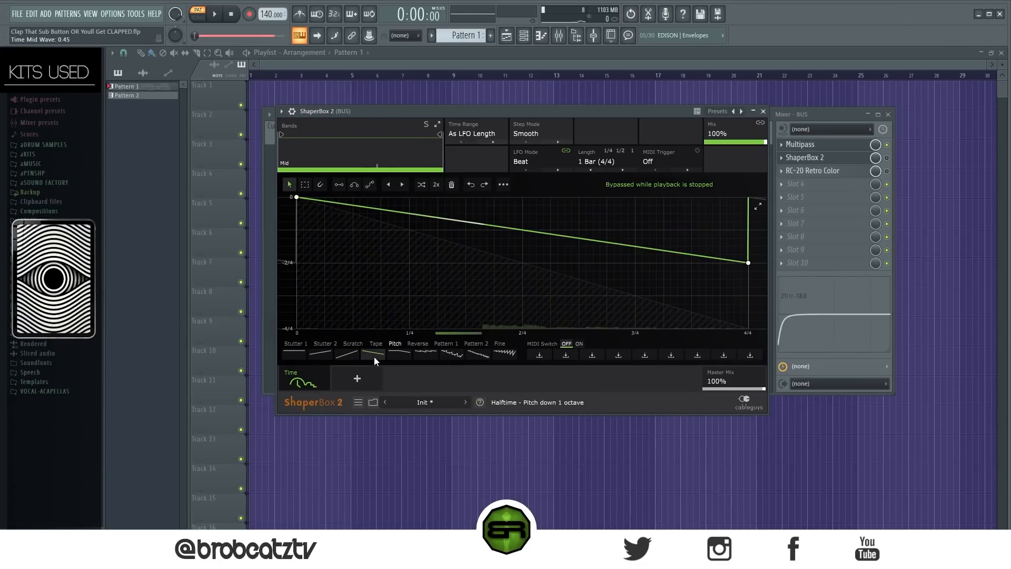
pyautogui.keyDown('shift'); pyautogui.click(748, 263); pyautogui.keyUp('shift')
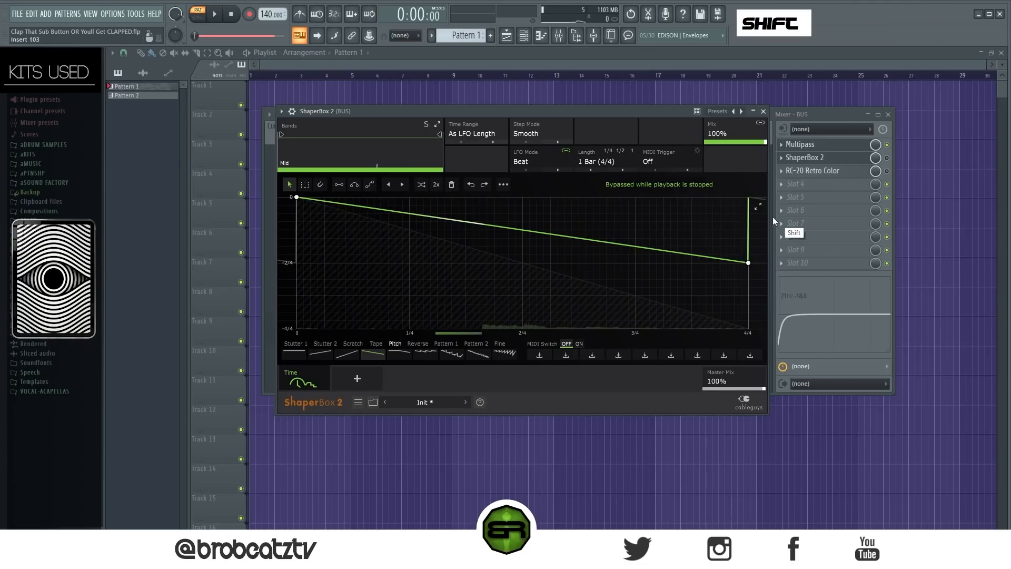
pyautogui.doubleClick(857, 159)
pyautogui.press('space')
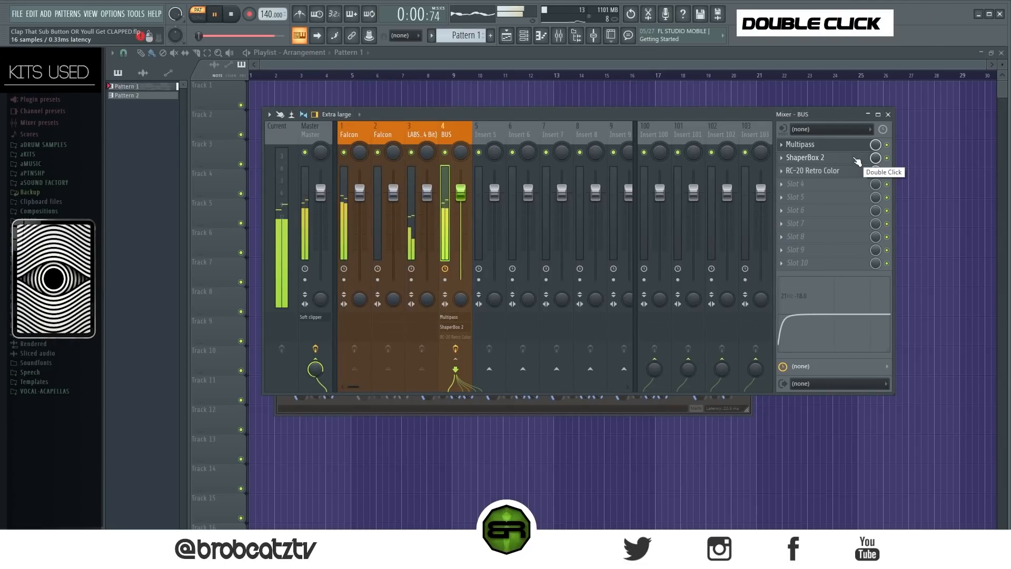
pyautogui.doubleClick(857, 159)
pyautogui.press('space')
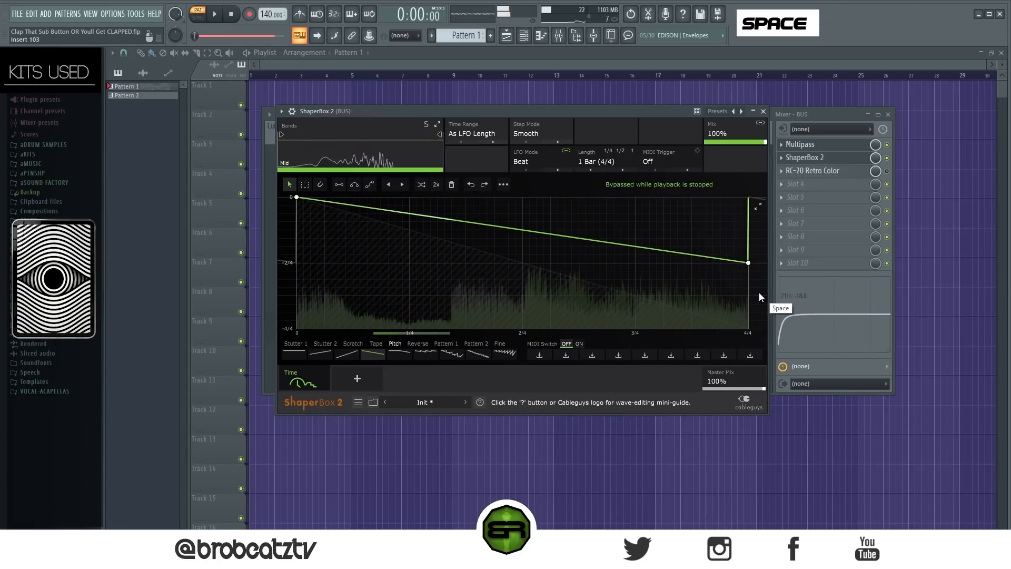
# Raise the end point of ShaperBox 2's Time curve to a −1.00/4 time offset and play the pattern.
pyautogui.keyDown('shift'); pyautogui.click(748, 263); pyautogui.keyUp('shift')
pyautogui.moveTo(749, 262); pyautogui.dragTo(748, 230)
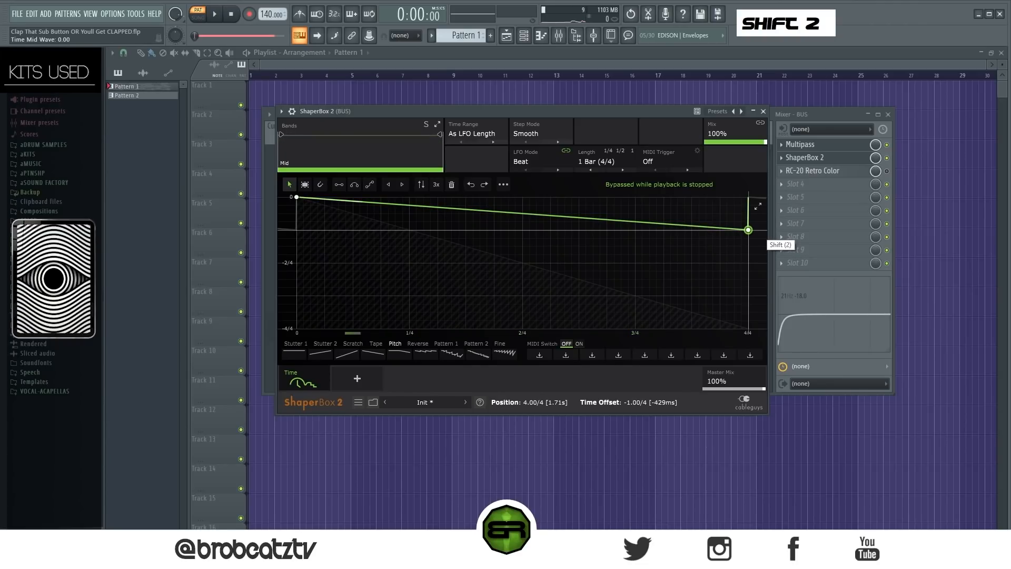
pyautogui.press('space')
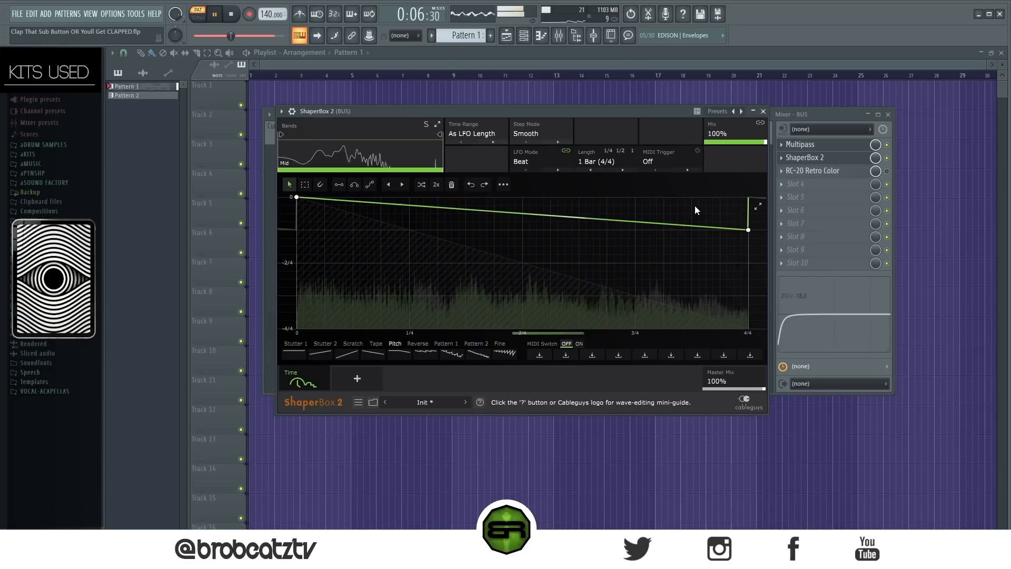
pyautogui.press('space')
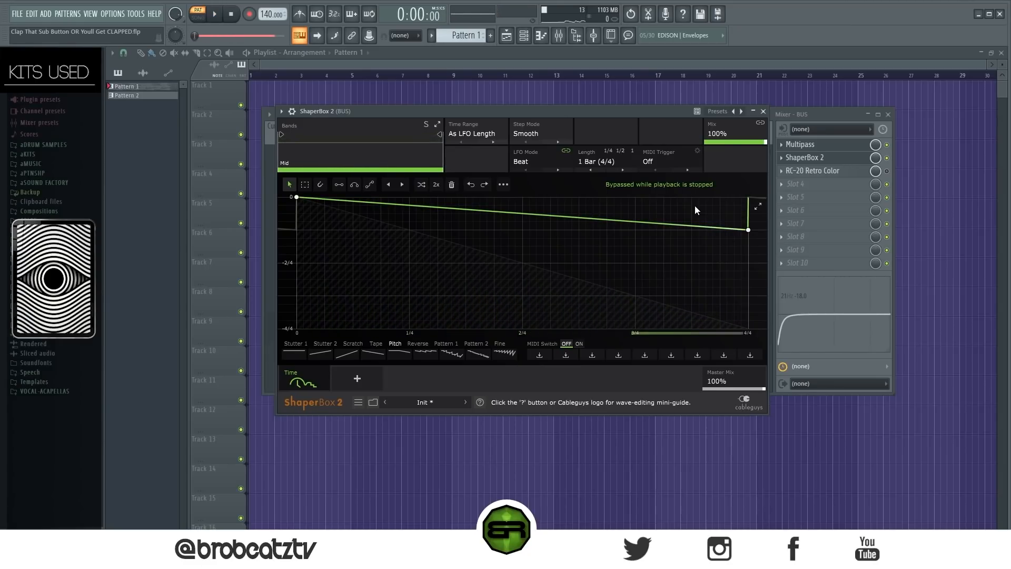
# Open RC-20 Retro Color on the BUS track, enable it and play the pattern through all three effects.
pyautogui.click(811, 170)
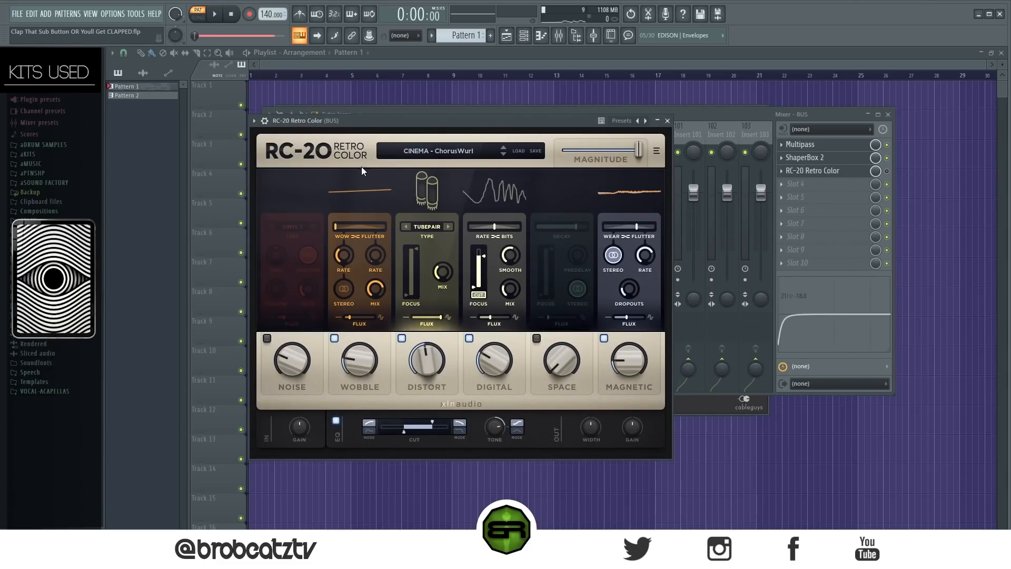
pyautogui.moveTo(447, 118); pyautogui.dragTo(481, 100)
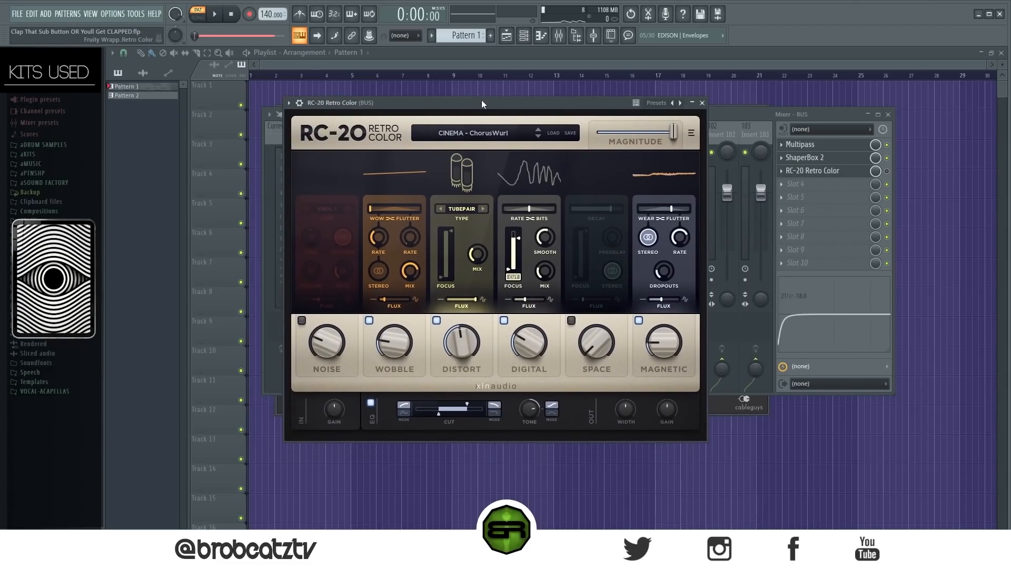
pyautogui.click(485, 138)
pyautogui.click(516, 307)
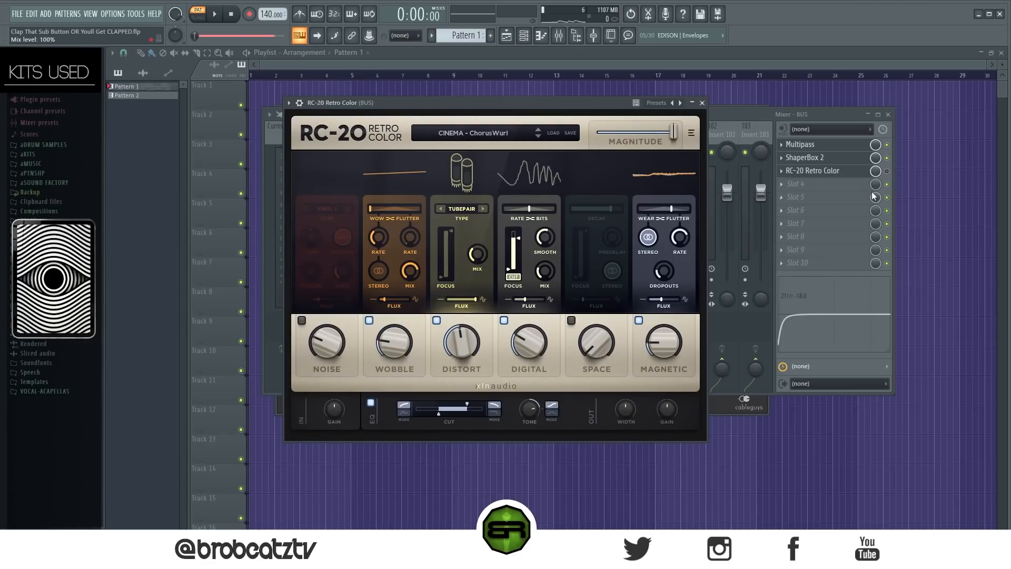
pyautogui.click(887, 171)
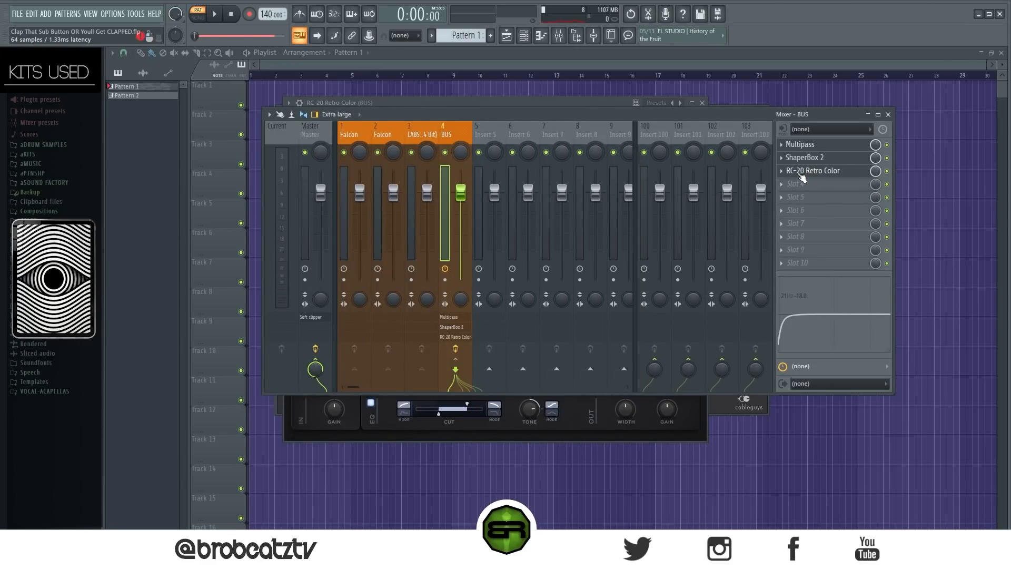
pyautogui.press('space')
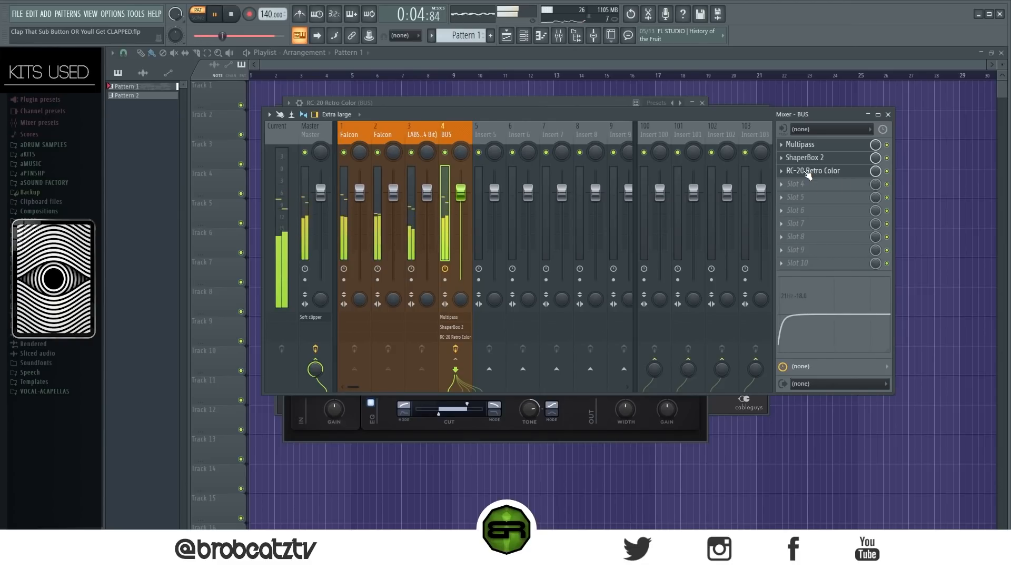
pyautogui.press('space')
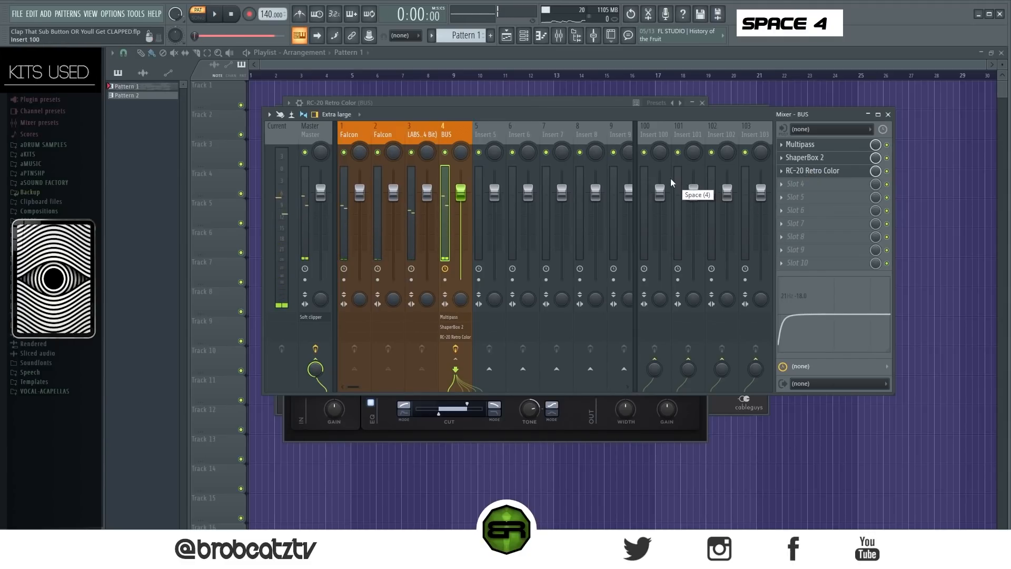
# Bring up the channel rack and play the arrangement with the rendered Pattern 1 audio clip.
pyautogui.click(524, 36)
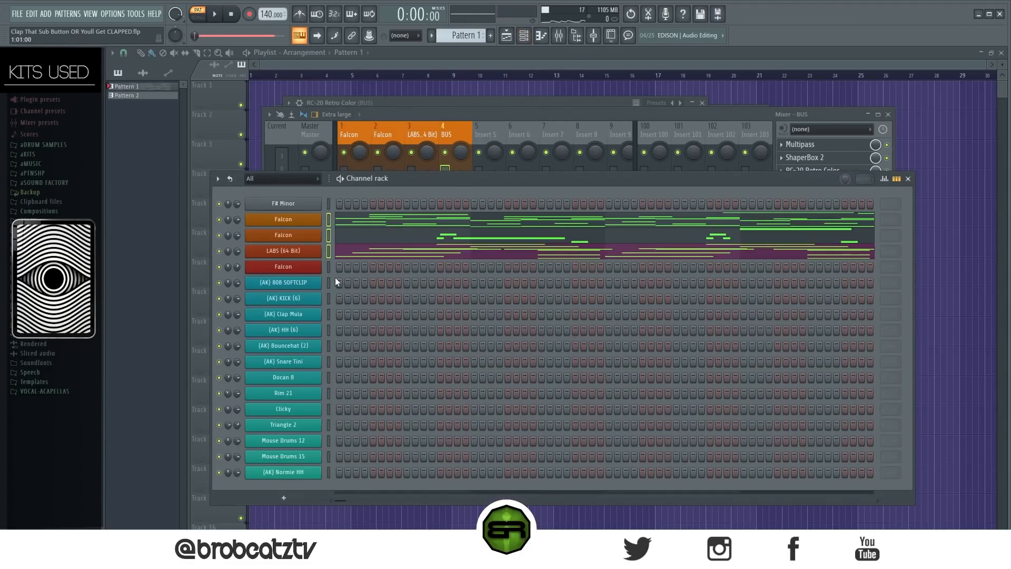
pyautogui.moveTo(431, 188); pyautogui.dragTo(454, 183)
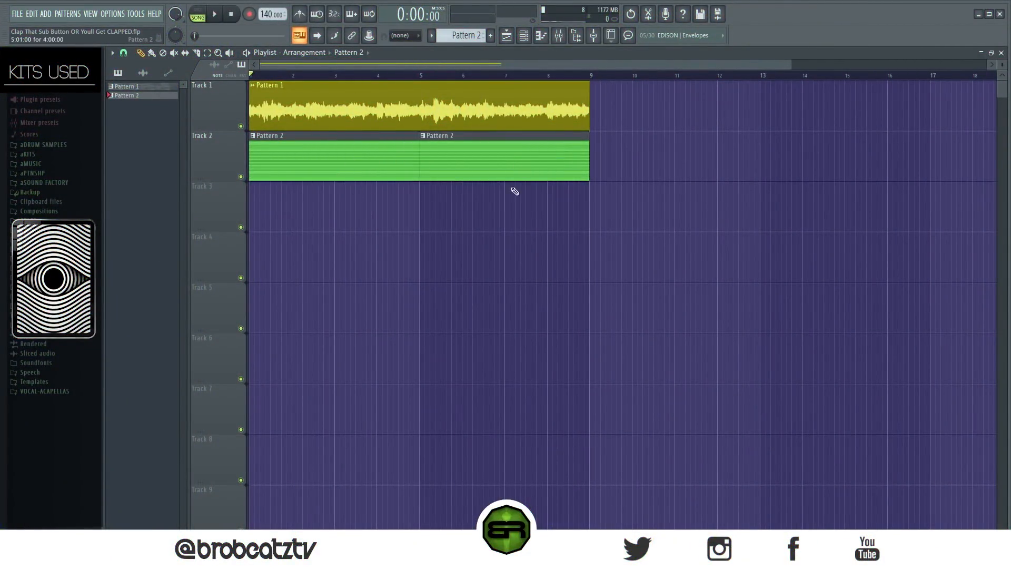
pyautogui.click(523, 38)
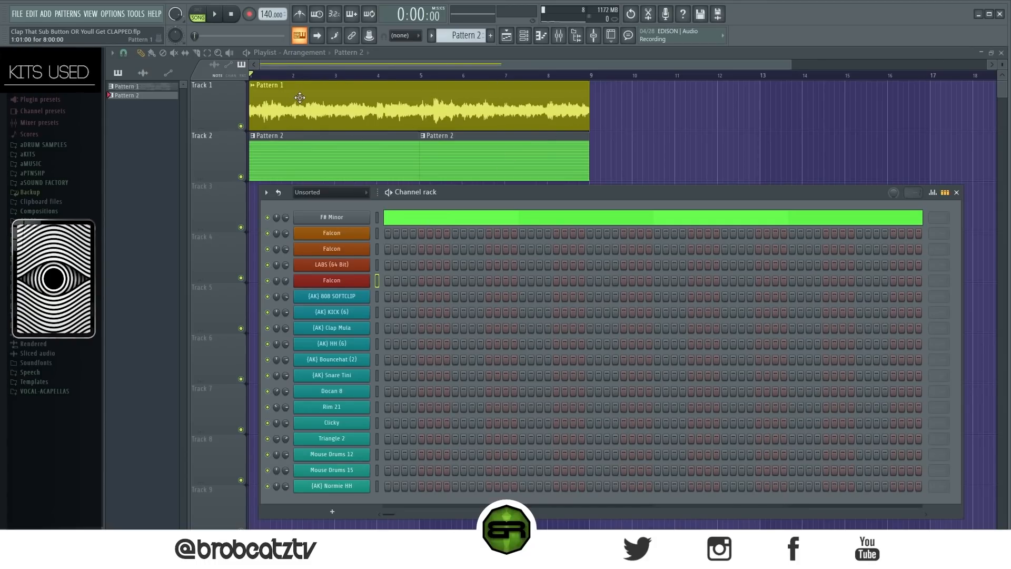
pyautogui.press('space')
pyautogui.press('space')
# Review ShaperBox 2's Time curve on the BUS track and close both the plugin and the mixer.
pyautogui.click(559, 35)
pyautogui.click(814, 158)
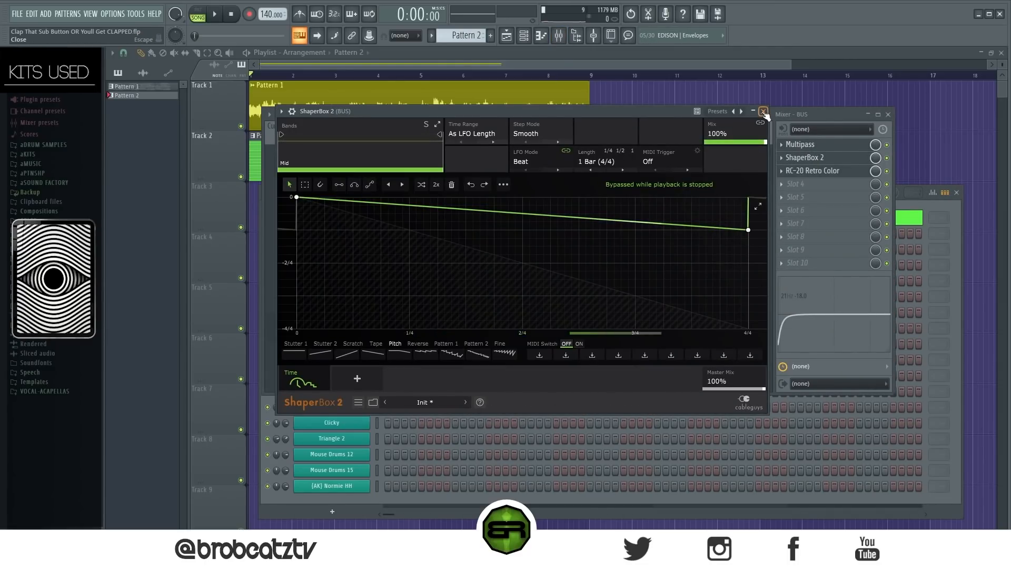
pyautogui.click(763, 111)
pyautogui.click(889, 115)
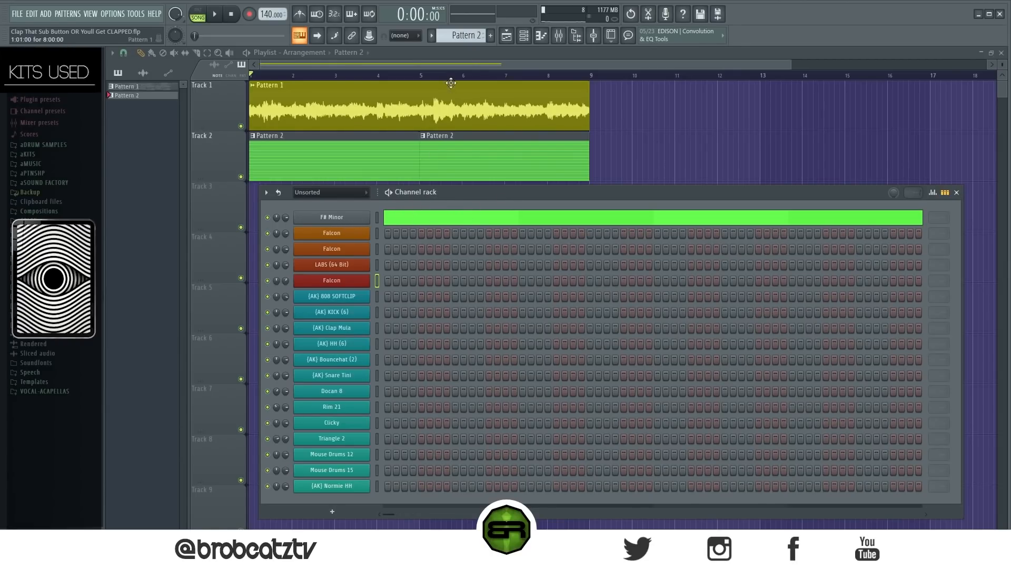
# Open the piano roll of the red Falcon channel below LABS in Pattern 2.
pyautogui.rightClick(349, 282)
pyautogui.click(400, 282)
pyautogui.rightClick(360, 282)
pyautogui.click(394, 282)
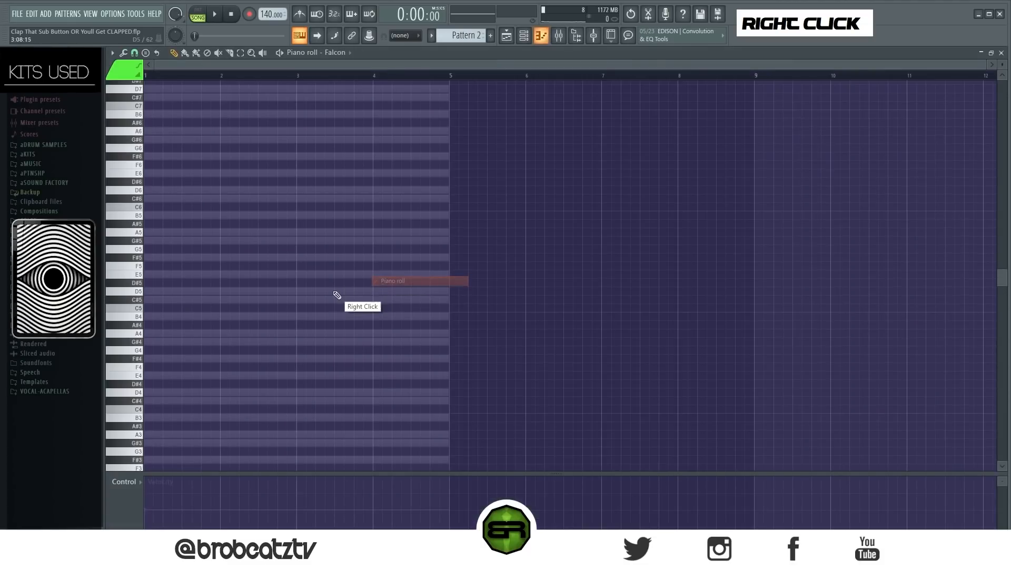
# Place an F#4–A4–C#5 chord at the start of bar 1 and delete its A4 and F#4 notes, keeping only C#5.
pyautogui.moveTo(150, 358); pyautogui.dragTo(148, 359)
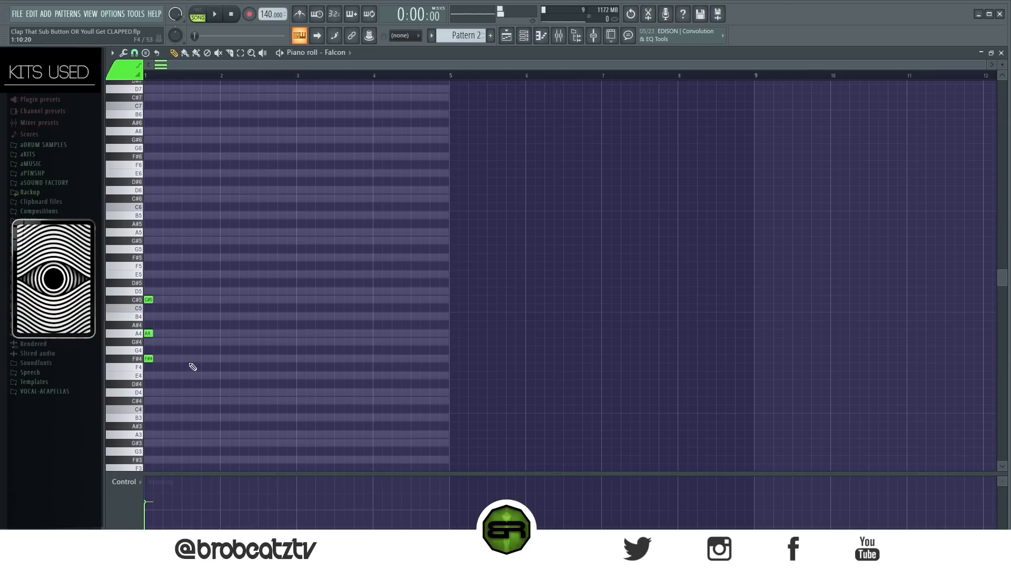
pyautogui.keyDown('ctrl'); pyautogui.click(149, 300); pyautogui.keyUp('ctrl')
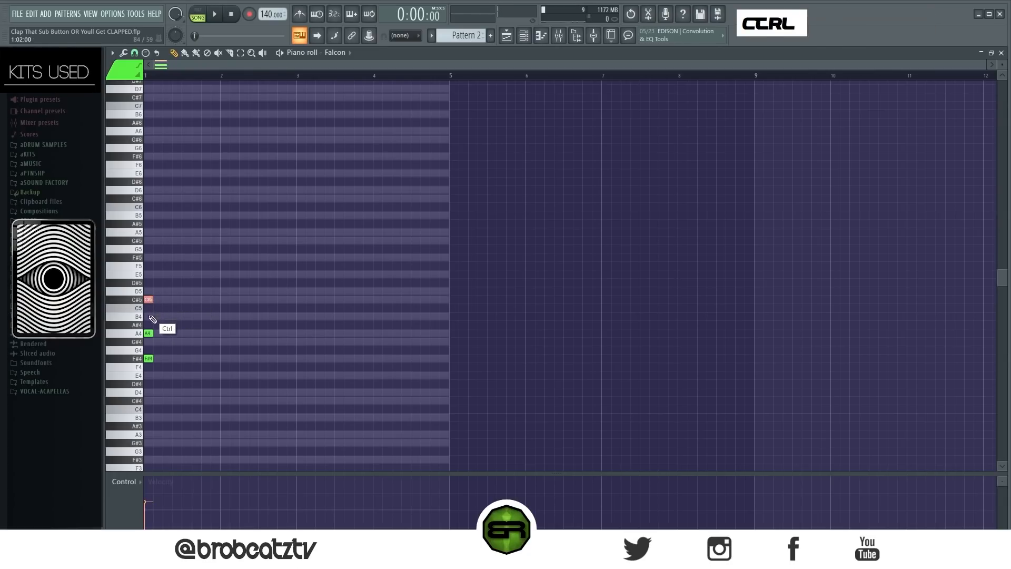
pyautogui.rightClick(149, 334)
pyautogui.rightClick(149, 358)
# Switch to the F# Minor guide channel and transpose all its scale notes up seven semitones to C# minor.
pyautogui.rightClick(173, 343)
pyautogui.rightClick(173, 343)
pyautogui.scroll(-2, 173, 343)
pyautogui.hotkey('ctrl', 'a')
pyautogui.scroll(-2, 174, 344)
pyautogui.scroll(-2, 168, 350)
pyautogui.moveTo(163, 358); pyautogui.dragTo(163, 299)
pyautogui.scroll(4, 165, 310)
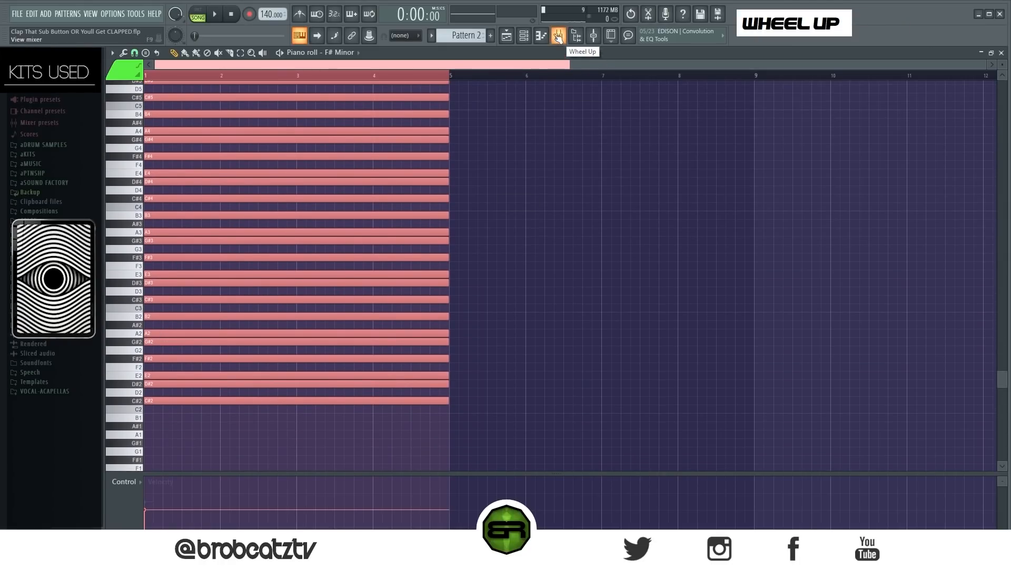
# Return to the red Falcon channel's piano roll and delete the C#5 note at the start of bar 1.
pyautogui.click(529, 37)
pyautogui.click(408, 282)
pyautogui.rightClick(148, 97)
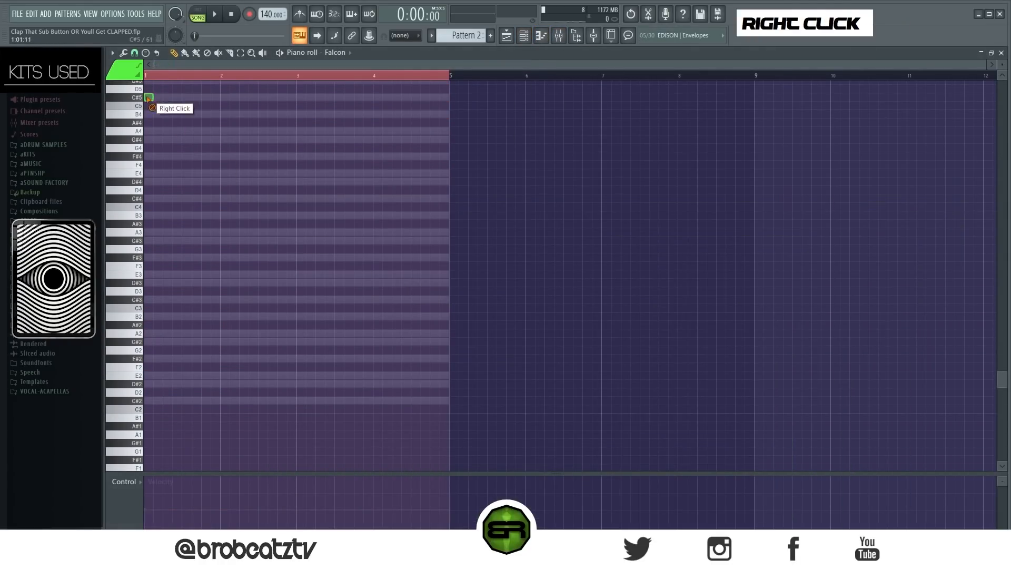
pyautogui.keyDown('ctrl'); pyautogui.rightClick(214, 136); pyautogui.keyUp('ctrl')
pyautogui.scroll(5, 226, 169)
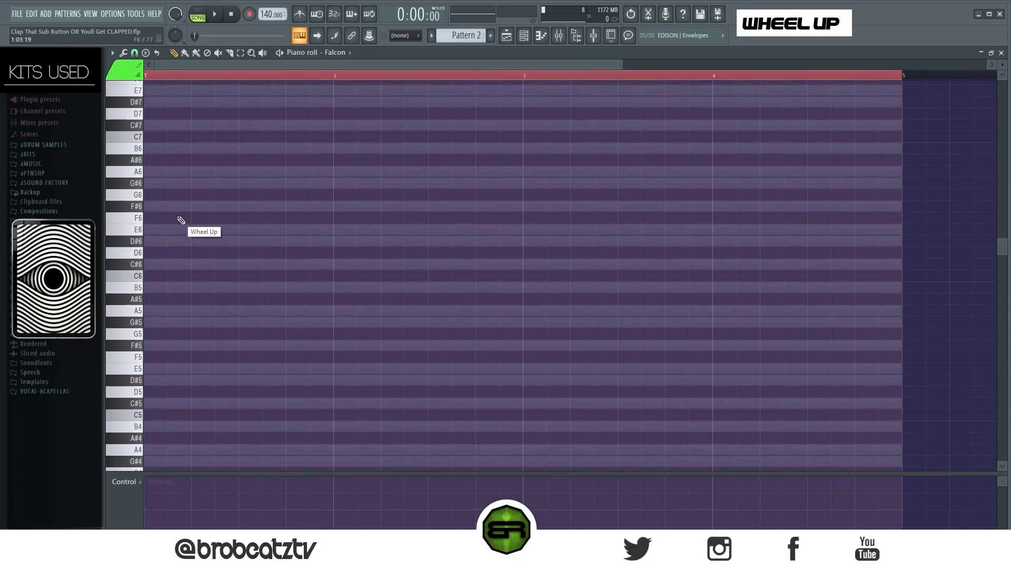
pyautogui.click(157, 264)
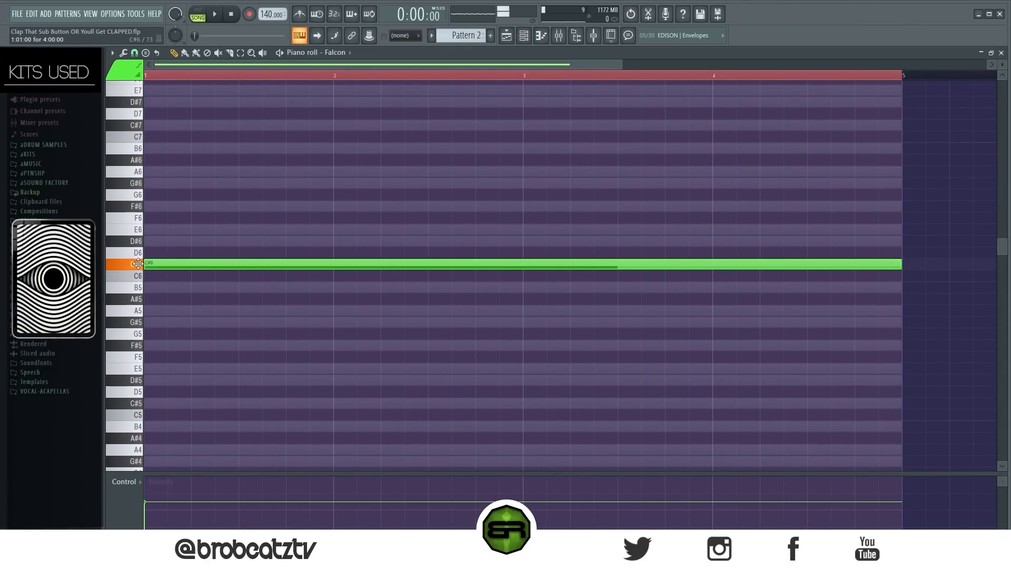
pyautogui.rightClick(216, 266)
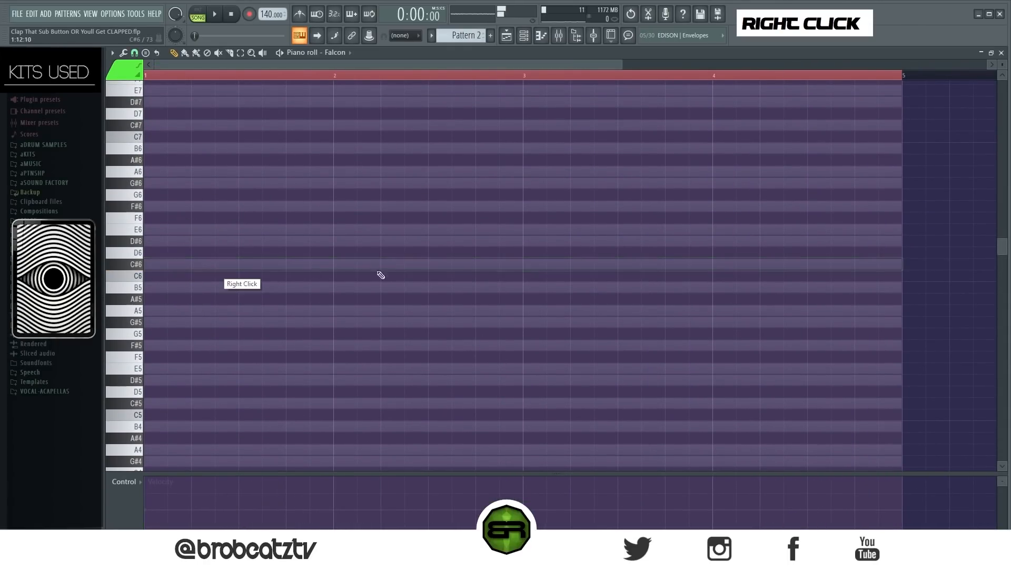
# Place short C#5 and E5 notes at the start of bar 1 and raise both one octave to C#6 and E6.
pyautogui.click(155, 406)
pyautogui.hotkey('ctrl', 'a')
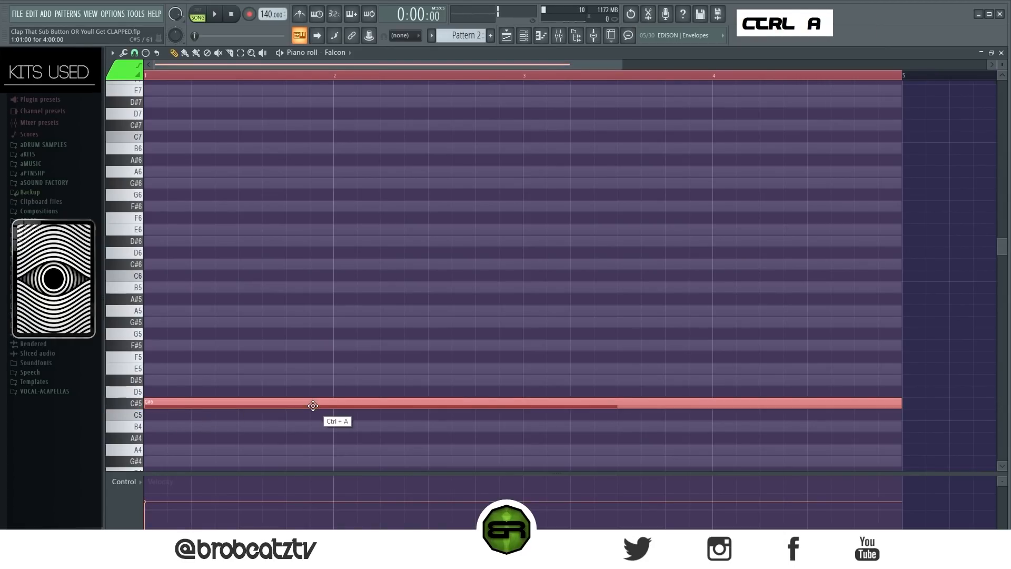
pyautogui.hotkey('shift', 'd')
pyautogui.moveTo(166, 404); pyautogui.dragTo(156, 403)
pyautogui.moveTo(146, 369); pyautogui.dragTo(142, 415)
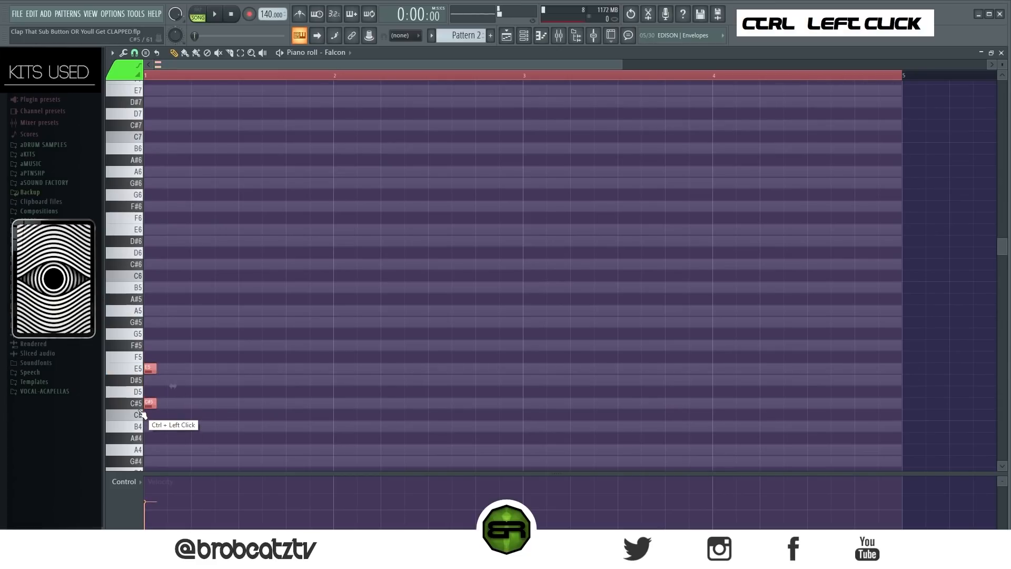
pyautogui.hotkey('ctrl', 'Up')
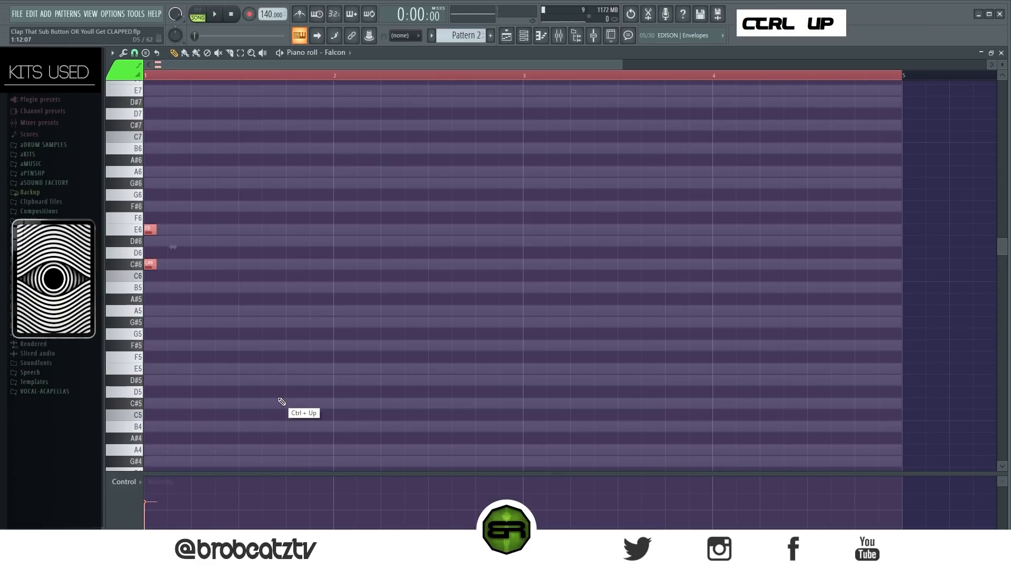
# Add a short G#6 note in bar 1, offset it half a beat after the C#6 and E6 pair, and audition it.
pyautogui.rightClick(175, 239)
pyautogui.doubleClick(150, 183)
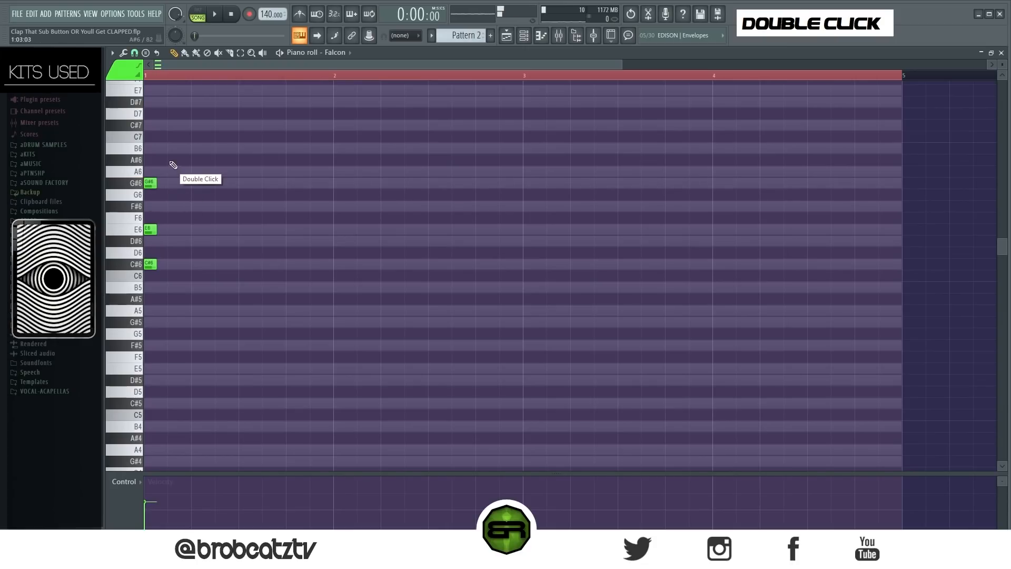
pyautogui.moveTo(151, 184); pyautogui.dragTo(175, 184)
pyautogui.press('space')
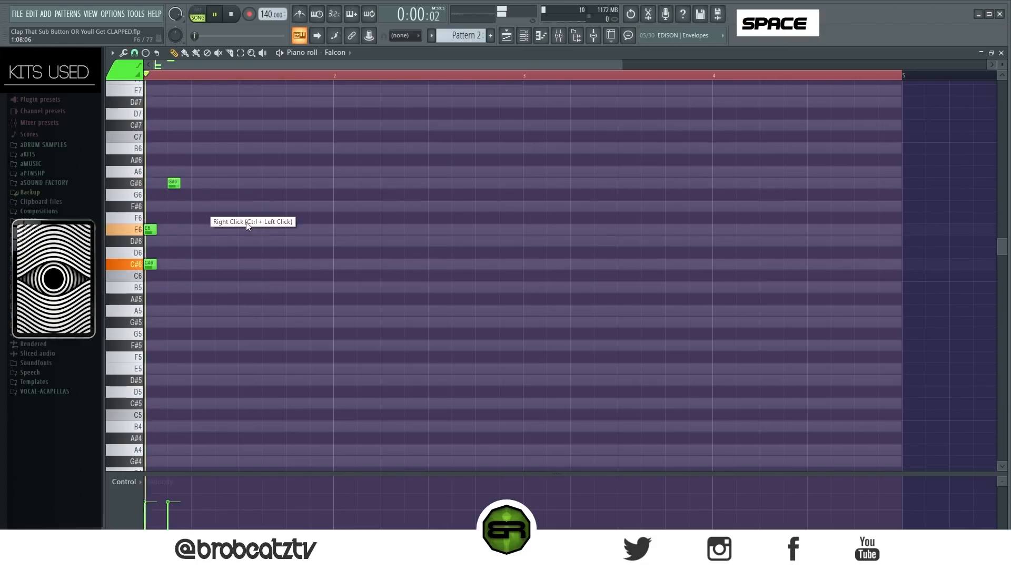
pyautogui.press('space')
pyautogui.press('space')
pyautogui.press('space')
pyautogui.press('space')
pyautogui.press('space')
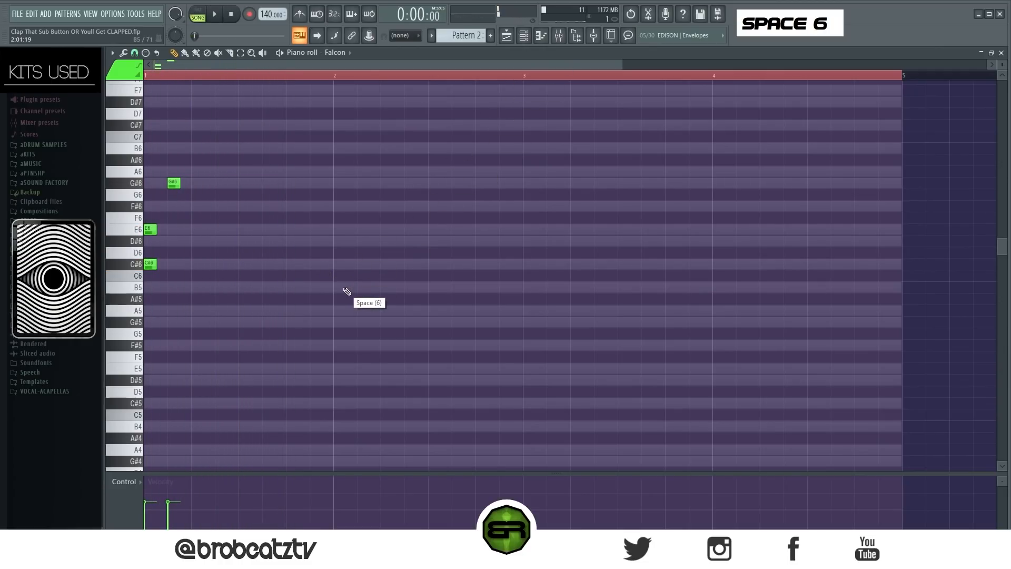
# Play the pattern and add a short E6 note at step 7 of bar 2.
pyautogui.press('space')
pyautogui.scroll(3, 346, 291)
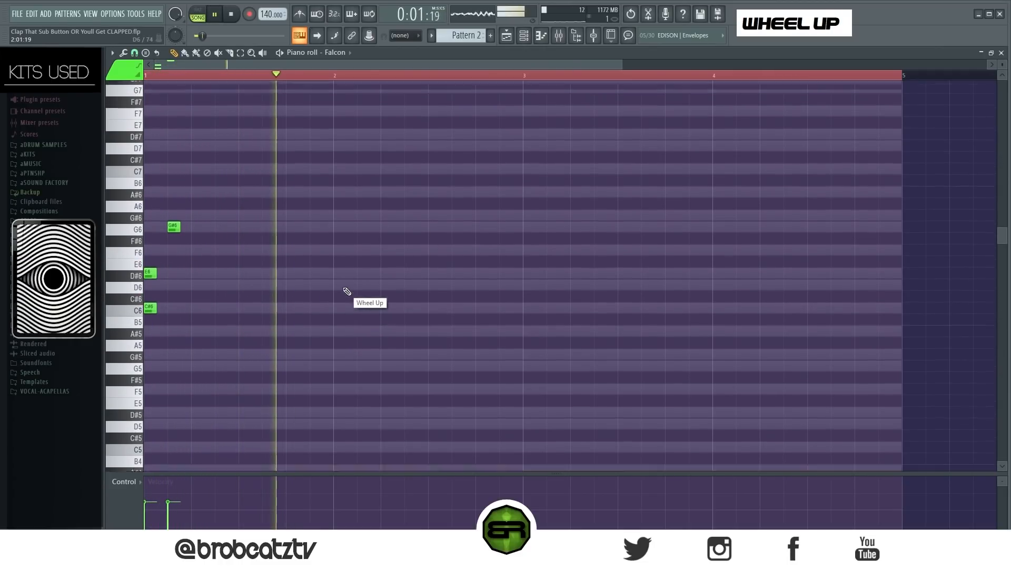
pyautogui.press('space')
pyautogui.click(406, 299)
pyautogui.press('space')
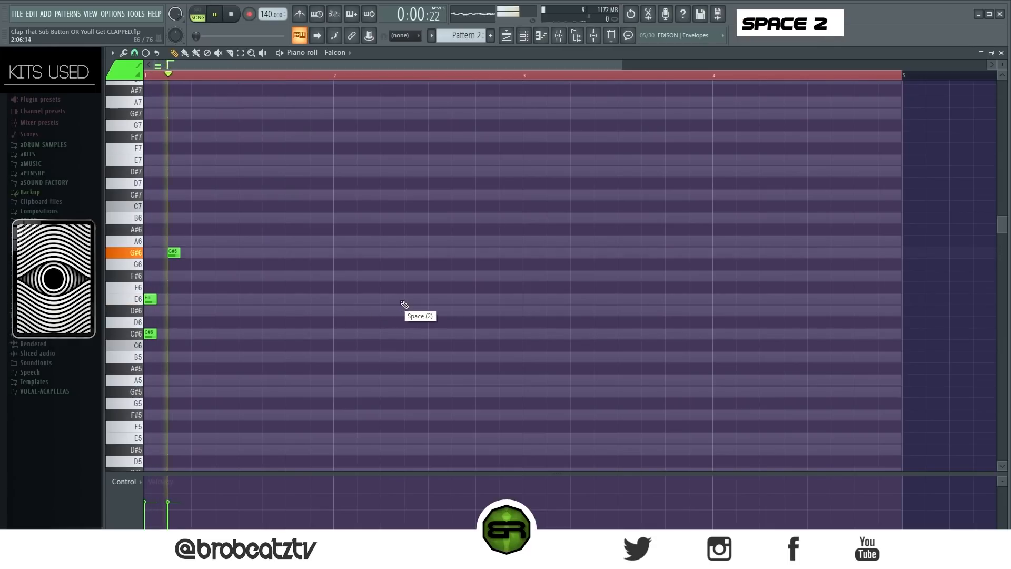
pyautogui.press('space')
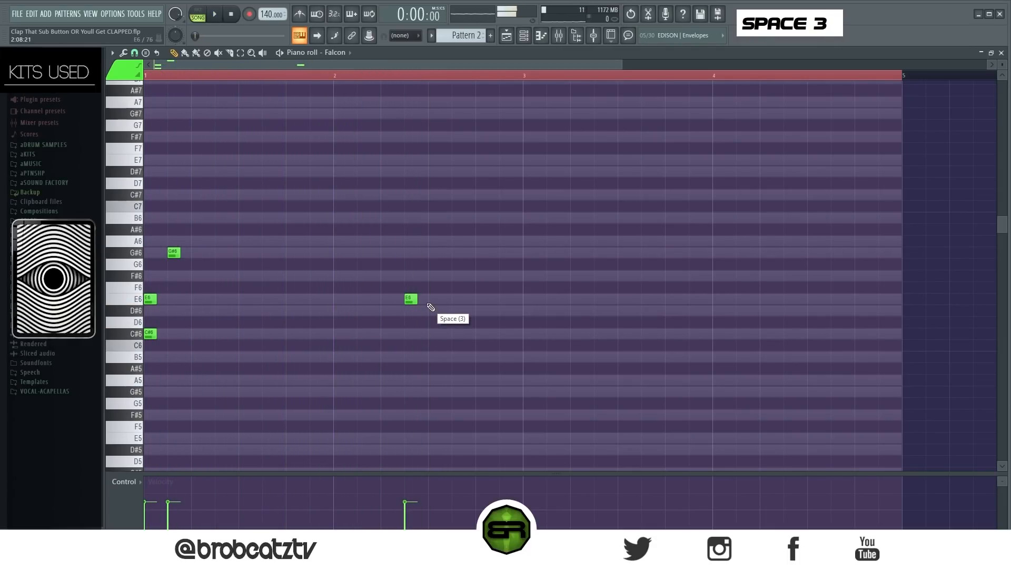
# Add an F#6 note just after the bar 2 E6 note and shorten all the notes in the pattern.
pyautogui.keyDown('alt'); pyautogui.click(418, 276); pyautogui.keyUp('alt')
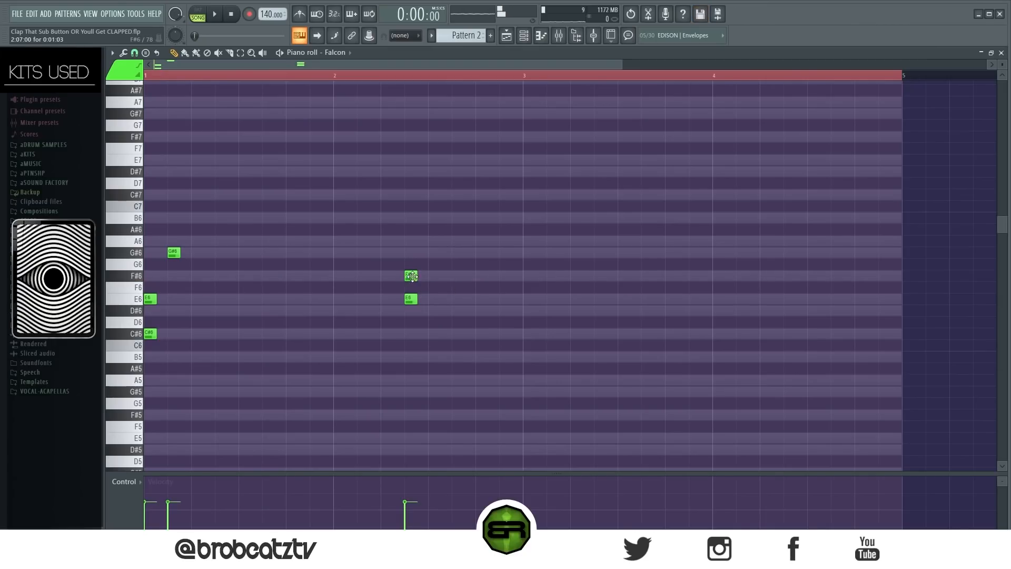
pyautogui.moveTo(424, 259); pyautogui.dragTo(144, 354)
pyautogui.keyDown('ctrl'); pyautogui.keyDown('shift'); pyautogui.click(174, 252); pyautogui.keyUp('shift'); pyautogui.keyUp('ctrl')
pyautogui.moveTo(177, 254); pyautogui.dragTo(174, 254)
pyautogui.rightClick(214, 272)
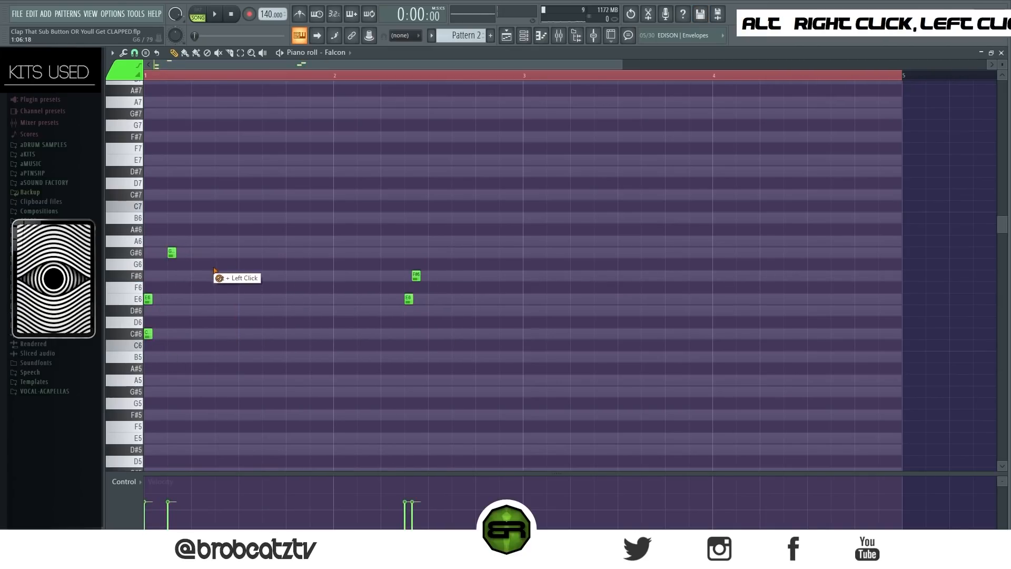
# Continue the bar 2 phrase with F#6, E6 and D#6 notes and raise the whole phrase by two octaves.
pyautogui.click(429, 279)
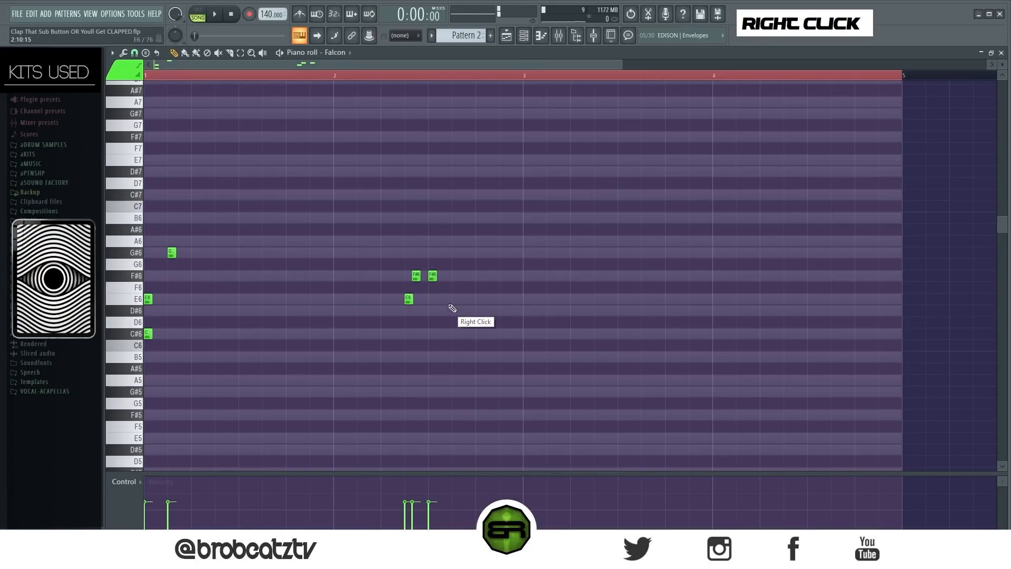
pyautogui.click(473, 312)
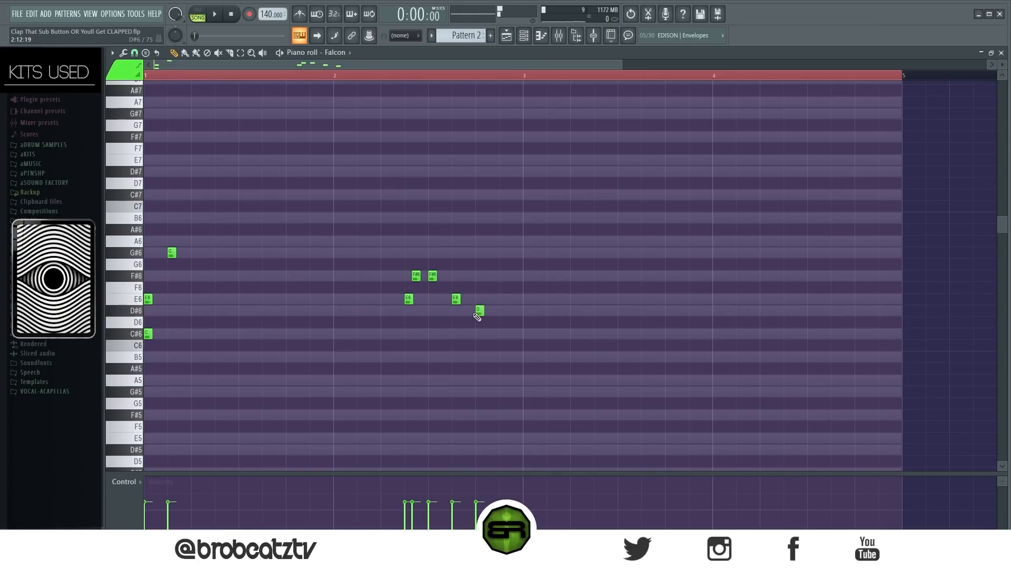
pyautogui.moveTo(513, 327); pyautogui.dragTo(382, 254)
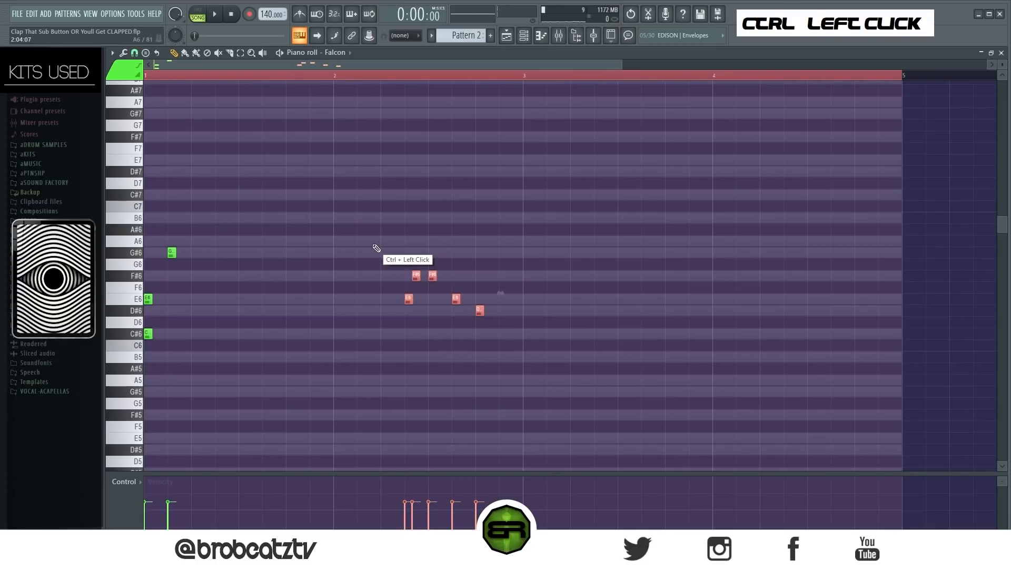
pyautogui.hotkey('ctrl', 'Up')
pyautogui.press('space')
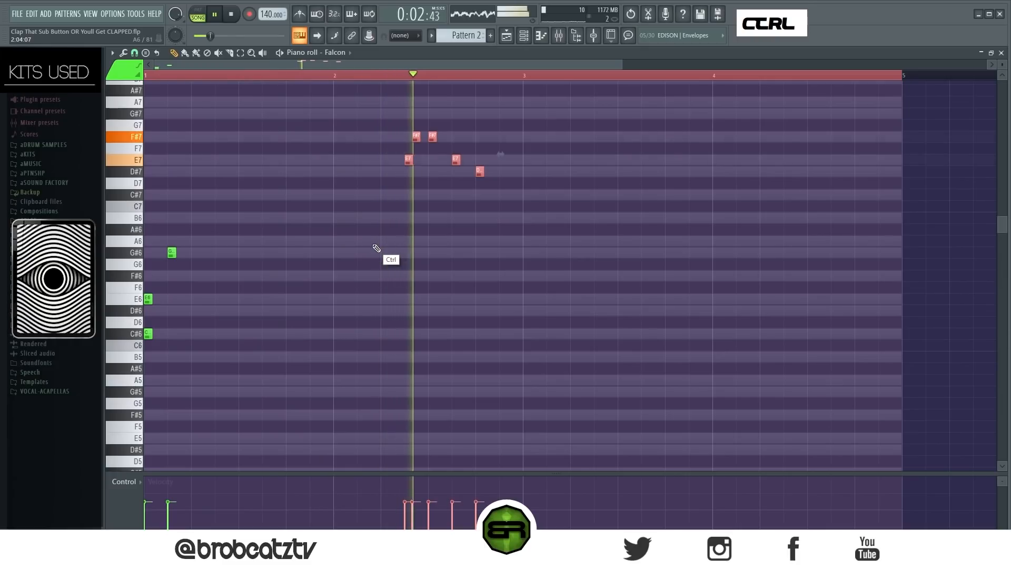
pyautogui.press('space')
pyautogui.hotkey('ctrl', 'Up')
pyautogui.press('space')
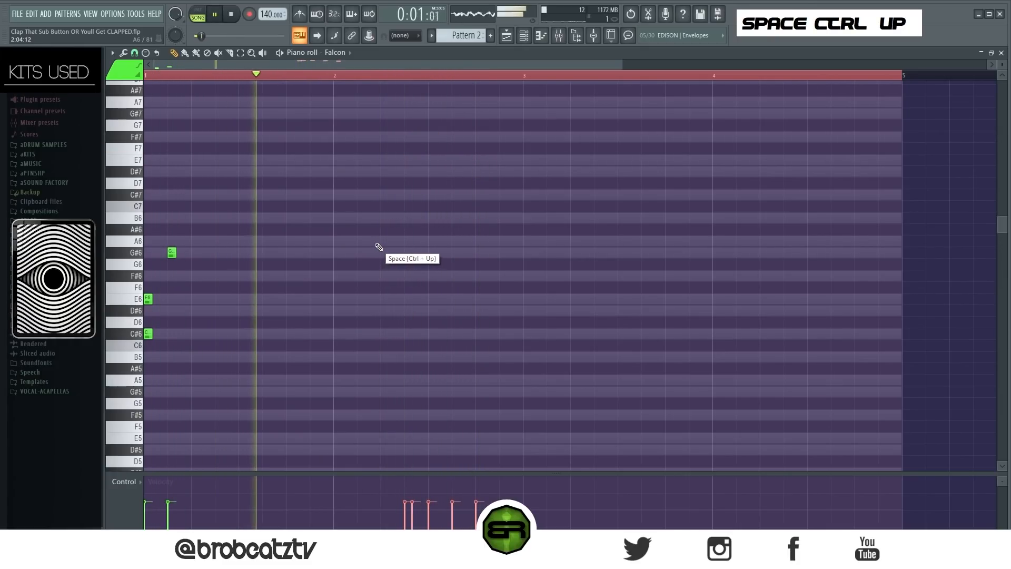
pyautogui.press('space')
pyautogui.press('space')
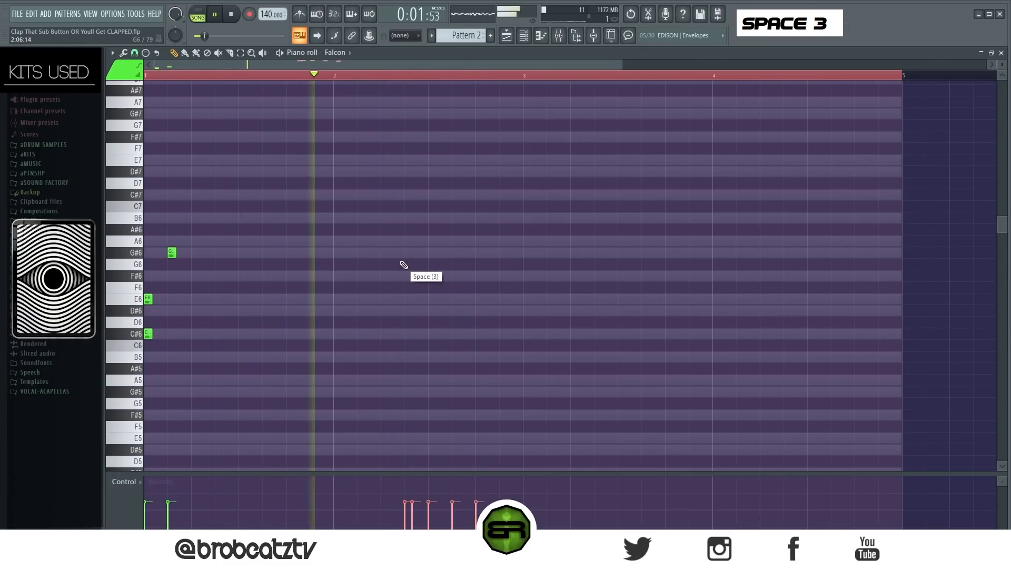
# Move the bar 1 G#6 note to step 5 and play the pattern back.
pyautogui.press('space')
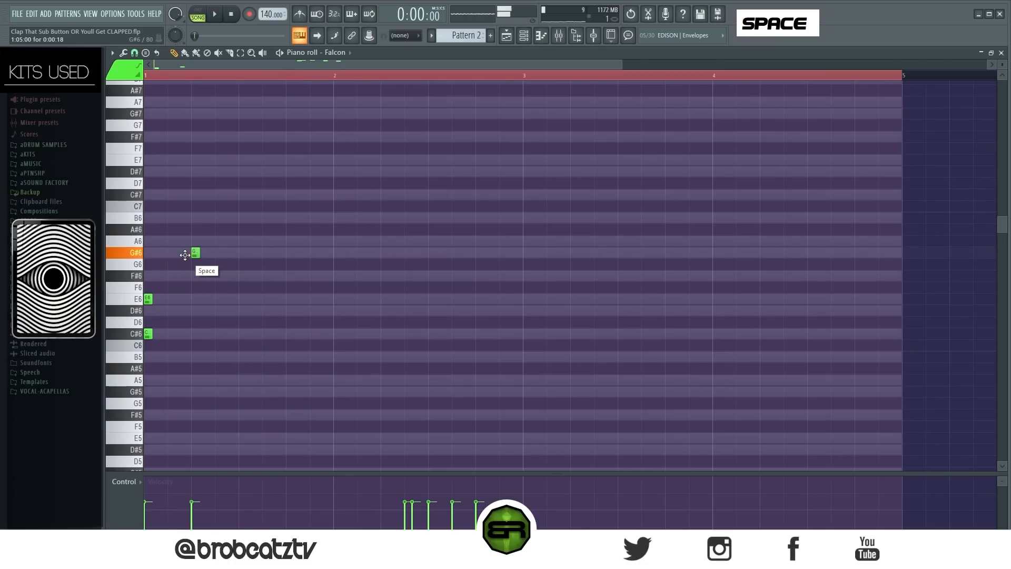
pyautogui.press('space')
pyautogui.scroll(1, 401, 291)
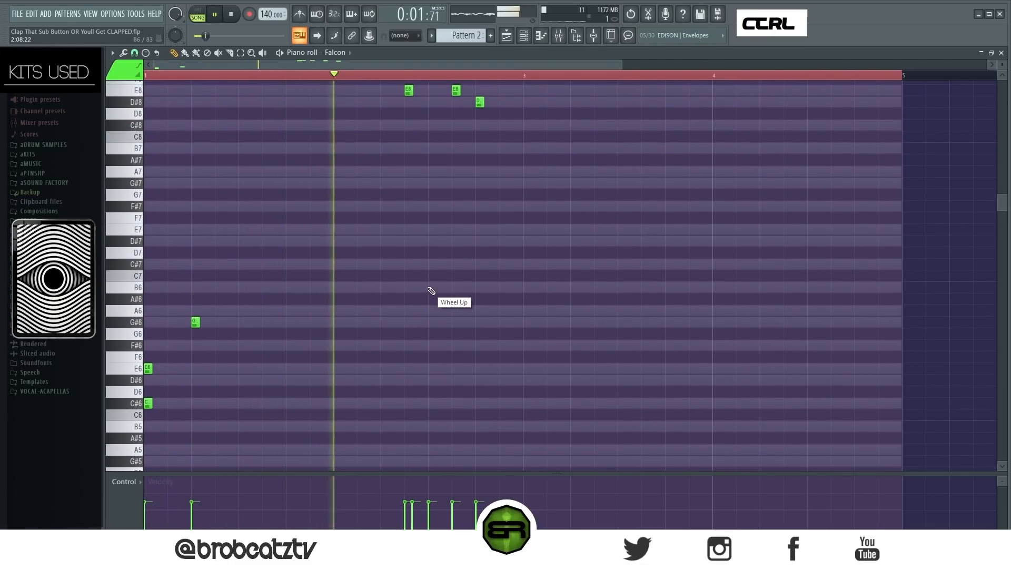
pyautogui.keyDown('ctrl'); pyautogui.rightClick(432, 290); pyautogui.keyUp('ctrl')
pyautogui.press('space')
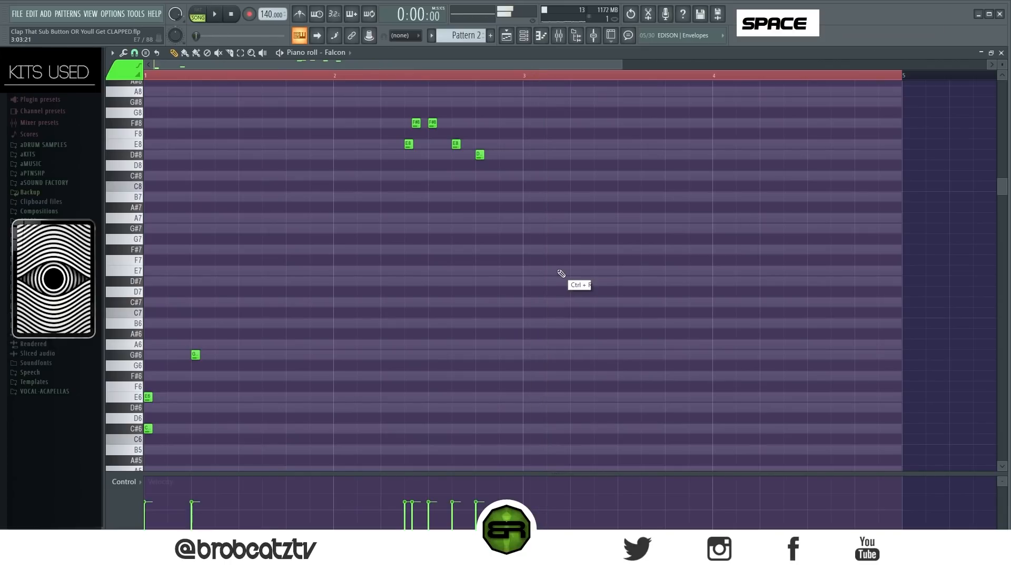
# Copy the three bar 1 notes to bar 3, transposed up to E6, G6 and B6, and correct G6 to G#6.
pyautogui.moveTo(253, 287); pyautogui.dragTo(532, 426)
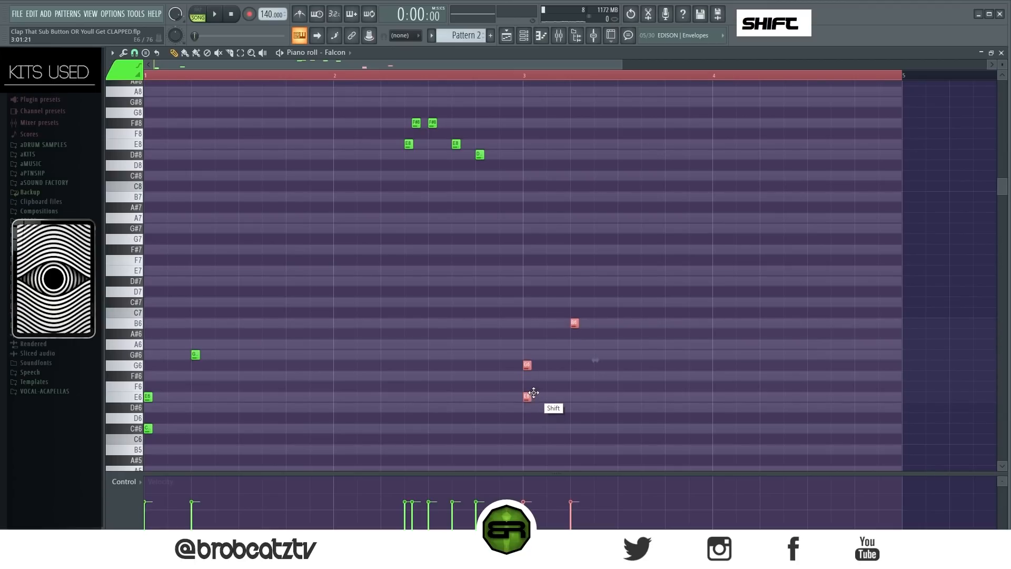
pyautogui.rightClick(567, 384)
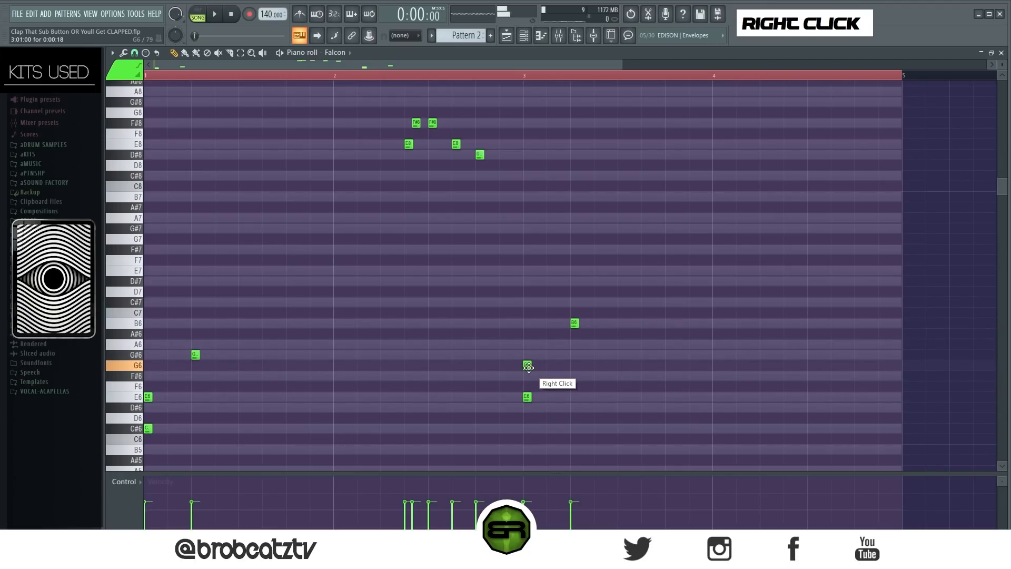
pyautogui.moveTo(528, 367); pyautogui.dragTo(527, 356)
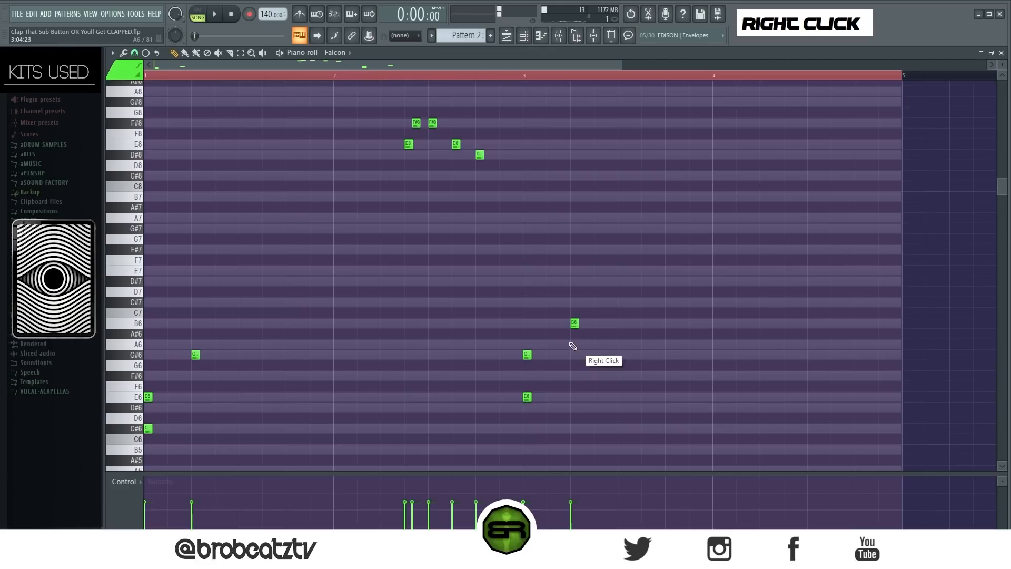
pyautogui.press('space')
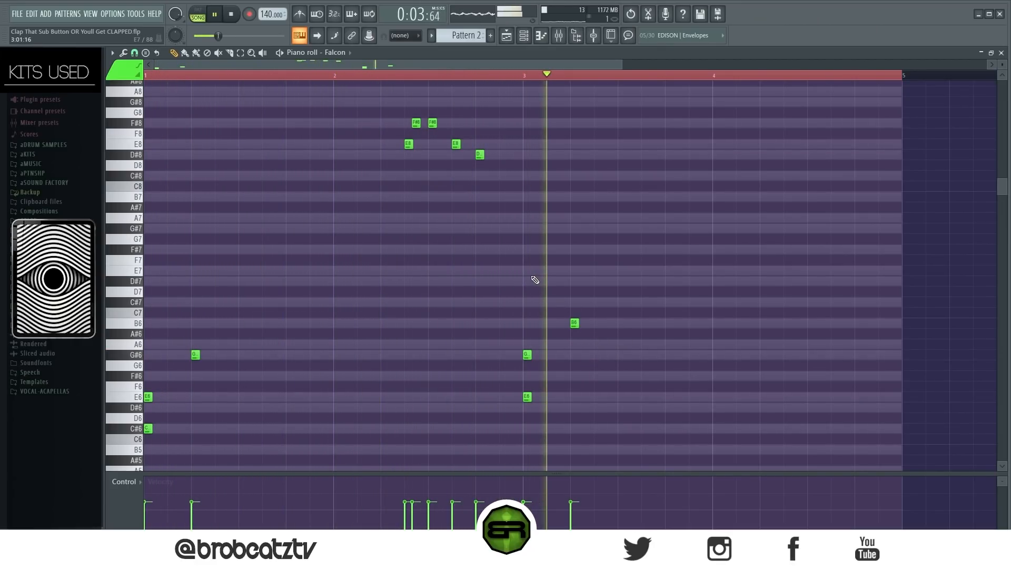
pyautogui.press('space')
# Add a bar 4 phrase alternating B7 and C#8, end it with a lengthened D#8 note, and play it back.
pyautogui.moveTo(478, 61); pyautogui.dragTo(576, 61)
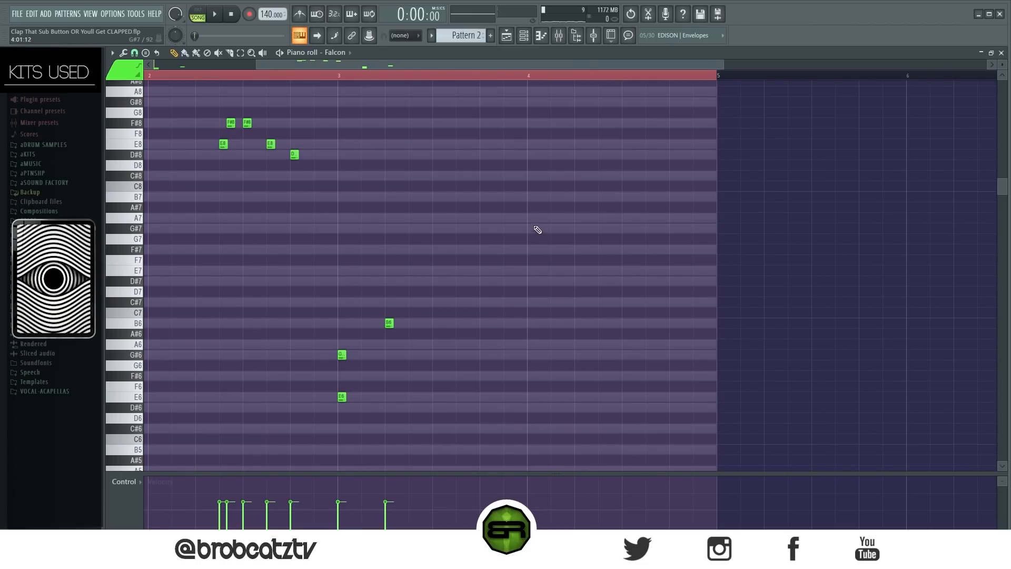
pyautogui.keyDown('alt'); pyautogui.click(536, 175); pyautogui.keyUp('alt')
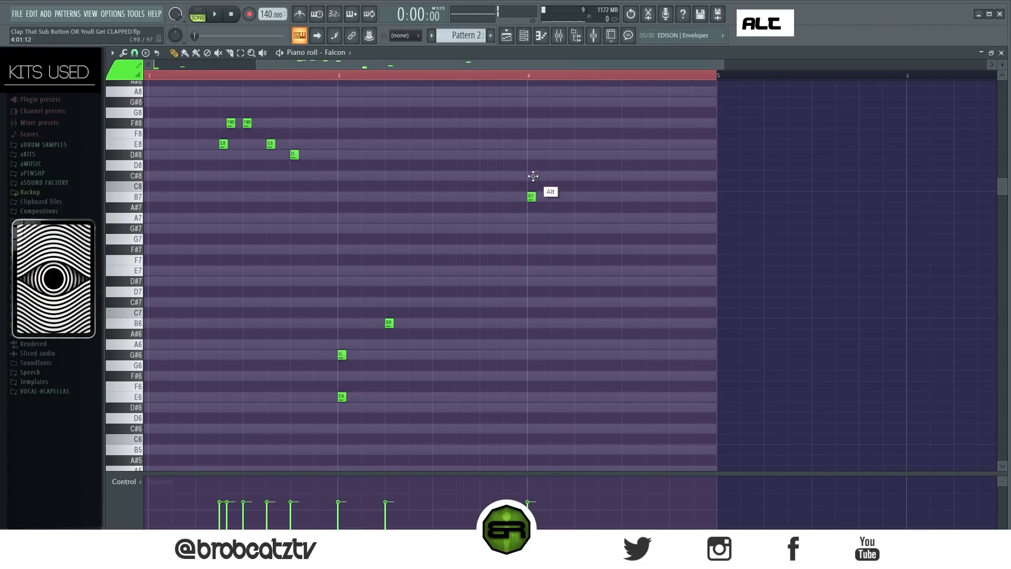
pyautogui.keyDown('alt'); pyautogui.click(577, 176); pyautogui.keyUp('alt')
pyautogui.keyDown('alt'); pyautogui.click(601, 197); pyautogui.keyUp('alt')
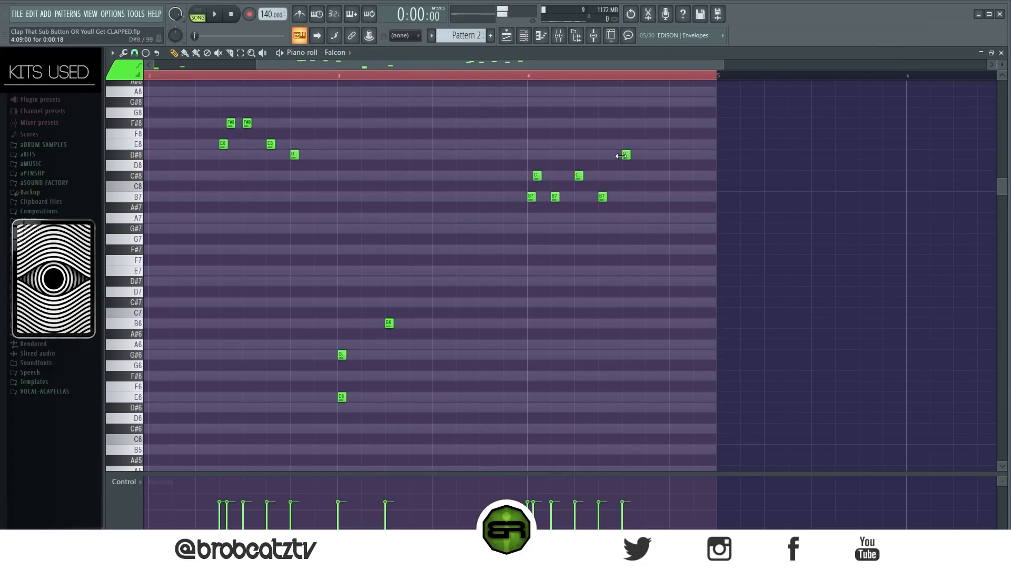
pyautogui.moveTo(630, 155); pyautogui.dragTo(649, 156)
pyautogui.press('space')
pyautogui.rightClick(457, 162)
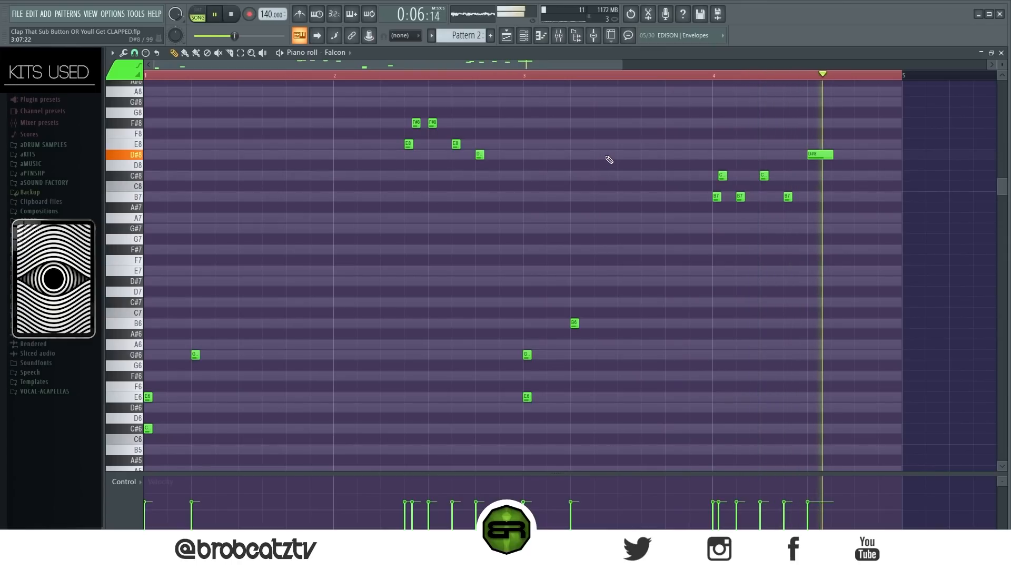
pyautogui.press('space')
# Lower the velocity of all notes in the Falcon pattern slightly.
pyautogui.hotkey('ctrl', 'a')
pyautogui.keyDown('alt'); pyautogui.scroll(-2, 547, 188); pyautogui.keyUp('alt')
pyautogui.rightClick(538, 201)
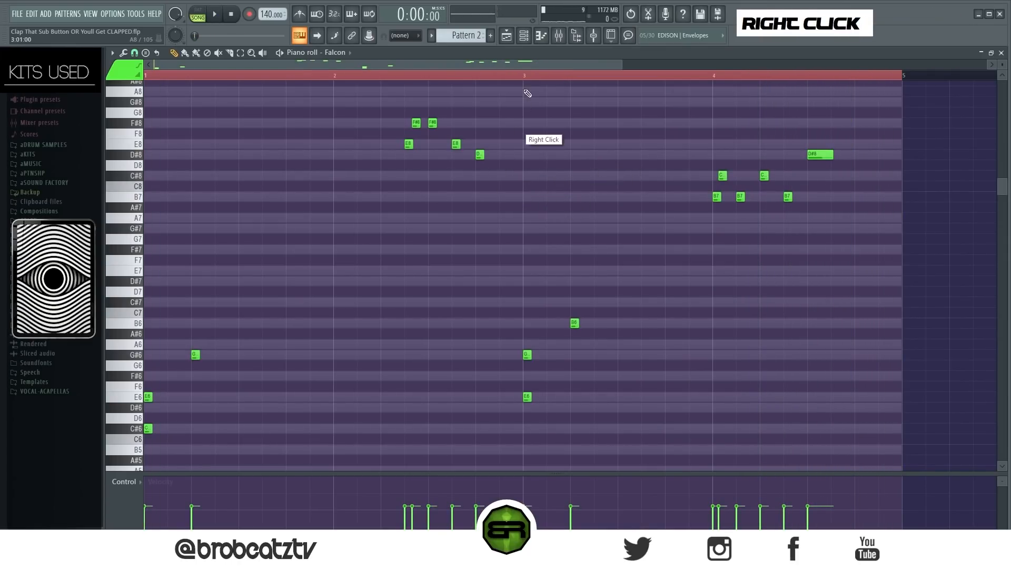
# Copy the three bar 1 notes (C#6, E6, G#6) of the Falcon pattern into the 808 SOFTCLIP piano roll.
pyautogui.click(525, 38)
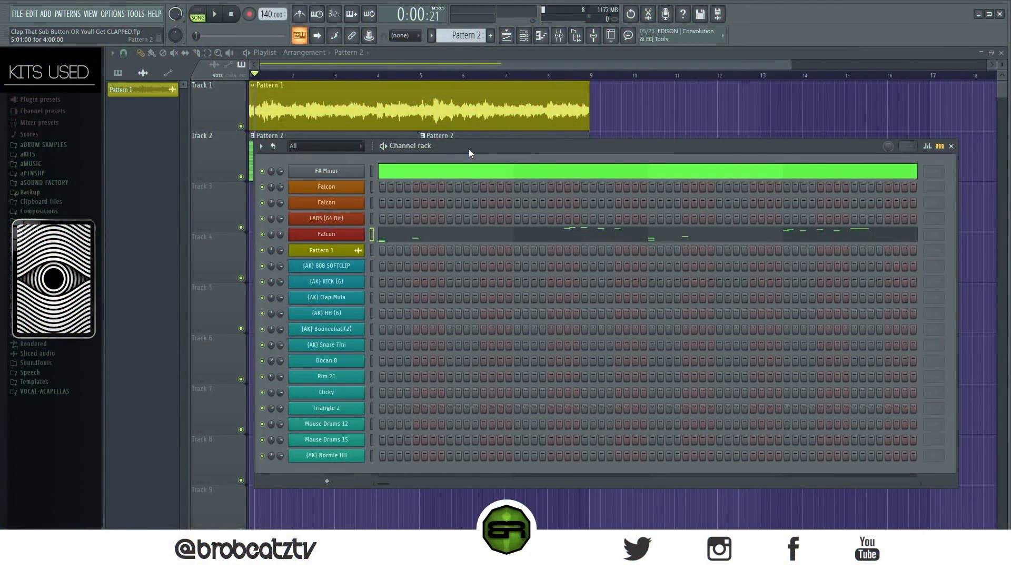
pyautogui.click(389, 237)
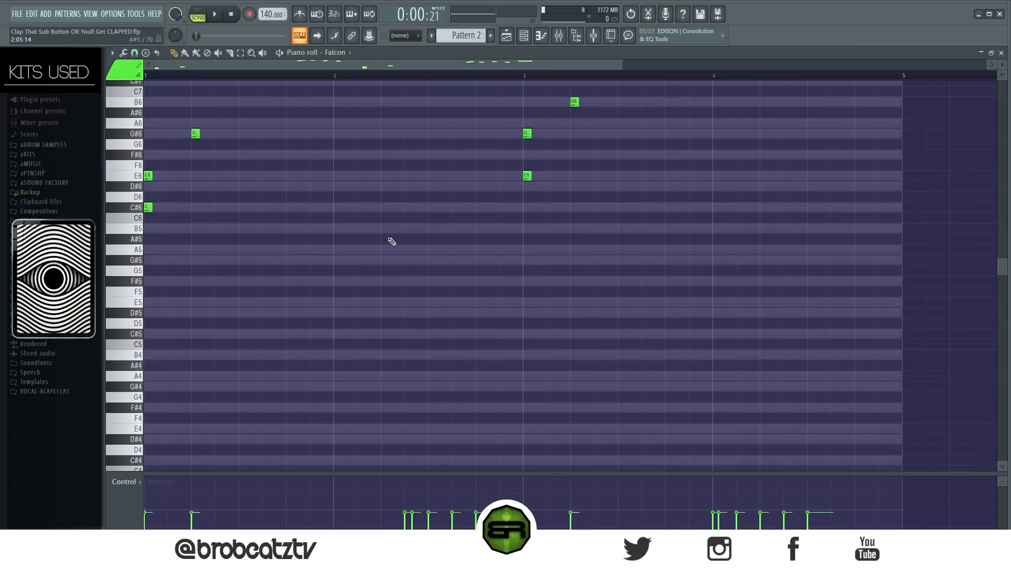
pyautogui.scroll(2, 288, 242)
pyautogui.keyDown('ctrl'); pyautogui.moveTo(231, 178); pyautogui.dragTo(148, 287); pyautogui.keyUp('ctrl')
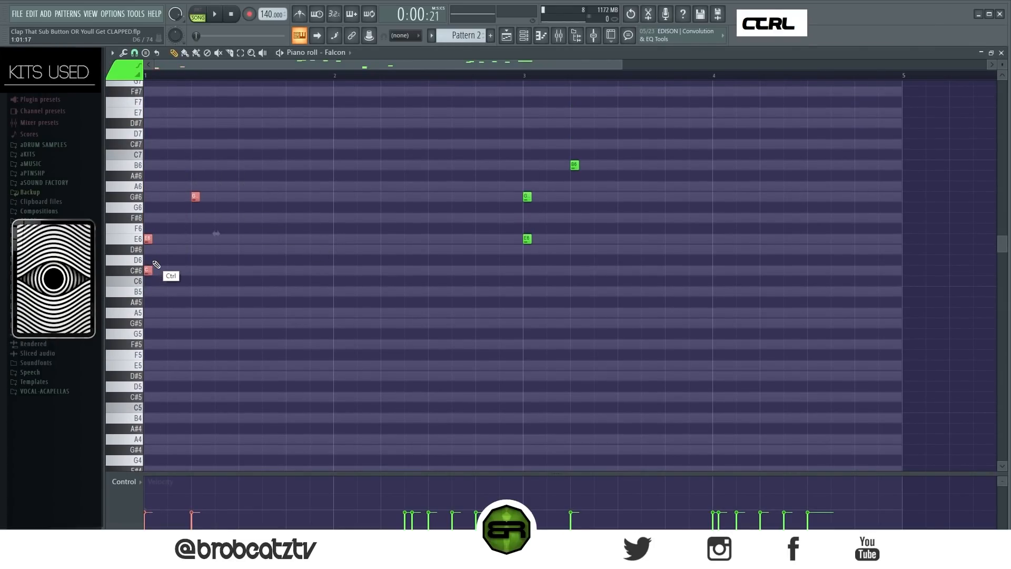
pyautogui.hotkey('ctrl', 'c')
pyautogui.click(524, 35)
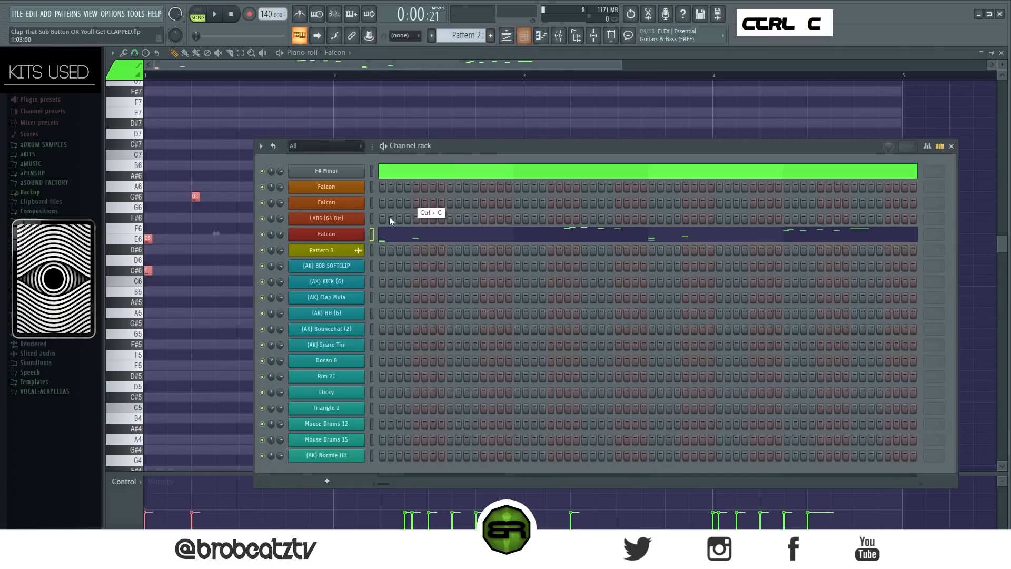
pyautogui.rightClick(347, 269)
pyautogui.click(391, 265)
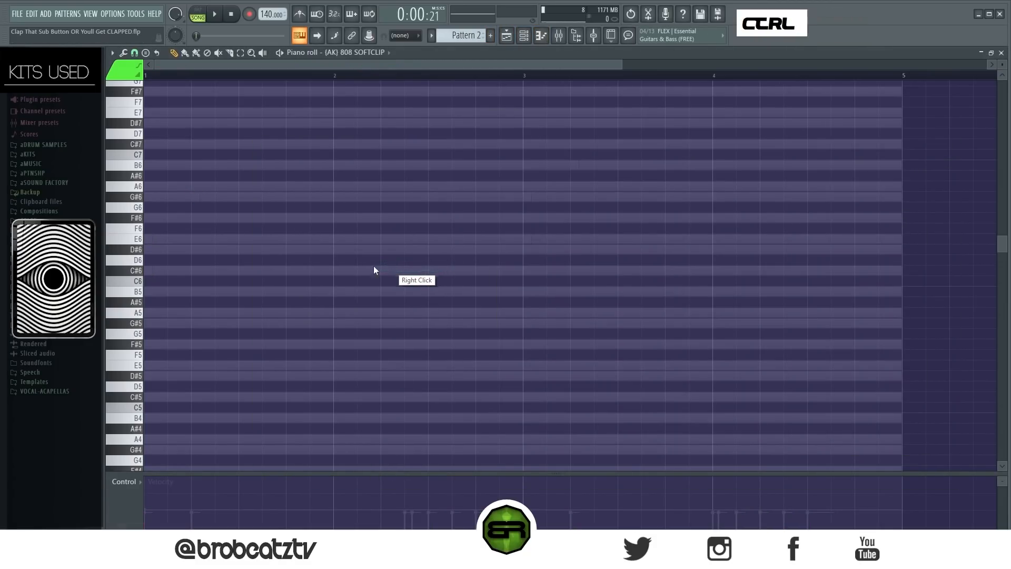
pyautogui.hotkey('ctrl', '2')
pyautogui.hotkey('ctrl', 'v')
# Delete the 808's E6 note, move G#6 to bar 2 step 5, and raise the remaining notes to full velocity.
pyautogui.rightClick(274, 278)
pyautogui.moveTo(196, 197); pyautogui.dragTo(382, 197)
pyautogui.keyDown('alt'); pyautogui.scroll(15, 390, 213); pyautogui.keyUp('alt')
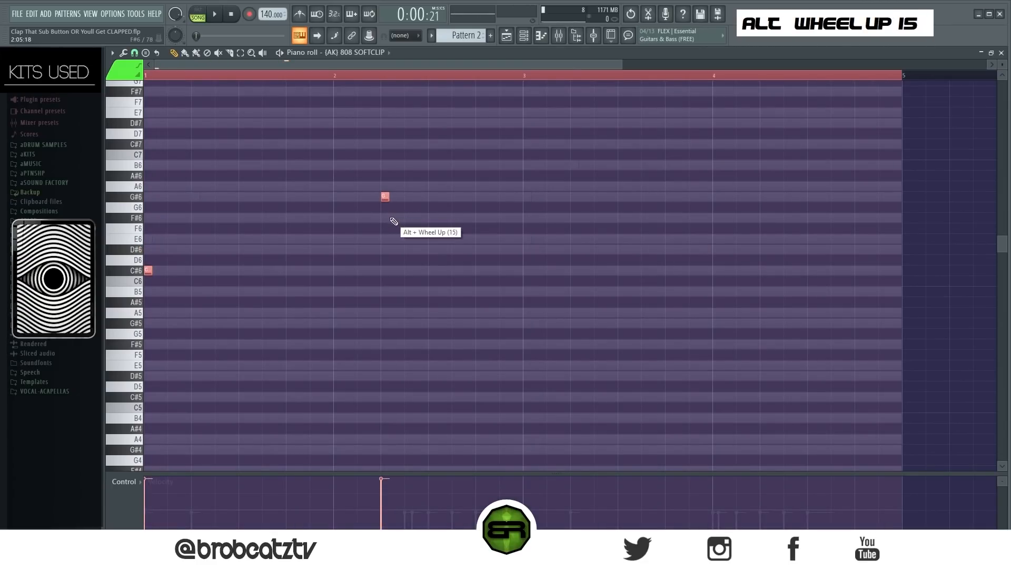
pyautogui.keyDown('alt'); pyautogui.scroll(2, 390, 245); pyautogui.keyUp('alt')
pyautogui.rightClick(345, 285)
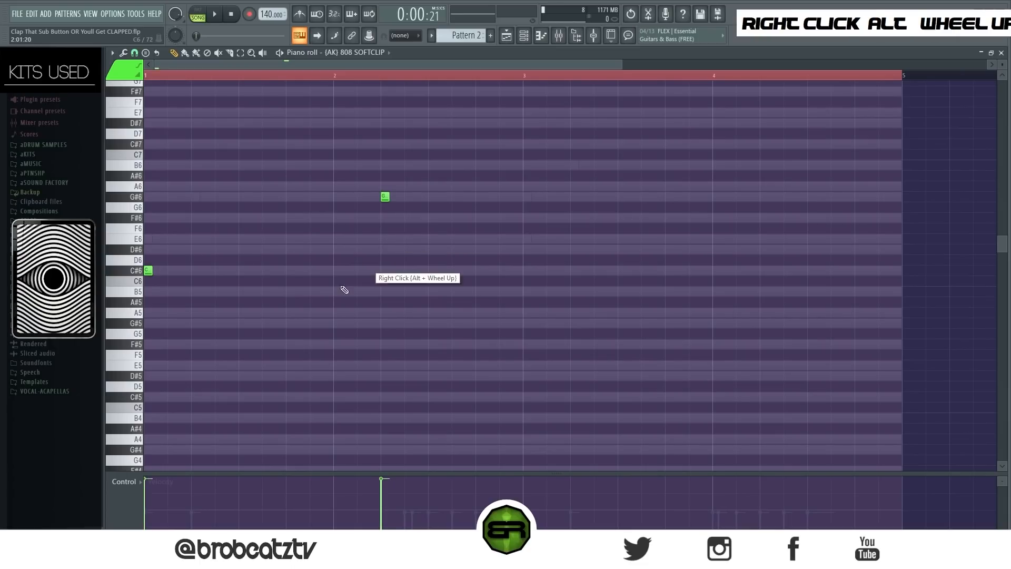
# Add an 808 C#6 note on bar 1 step 13 and duplicate the two-bar phrase into bars 3 and 4.
pyautogui.click(287, 272)
pyautogui.hotkey('ctrl', 'a')
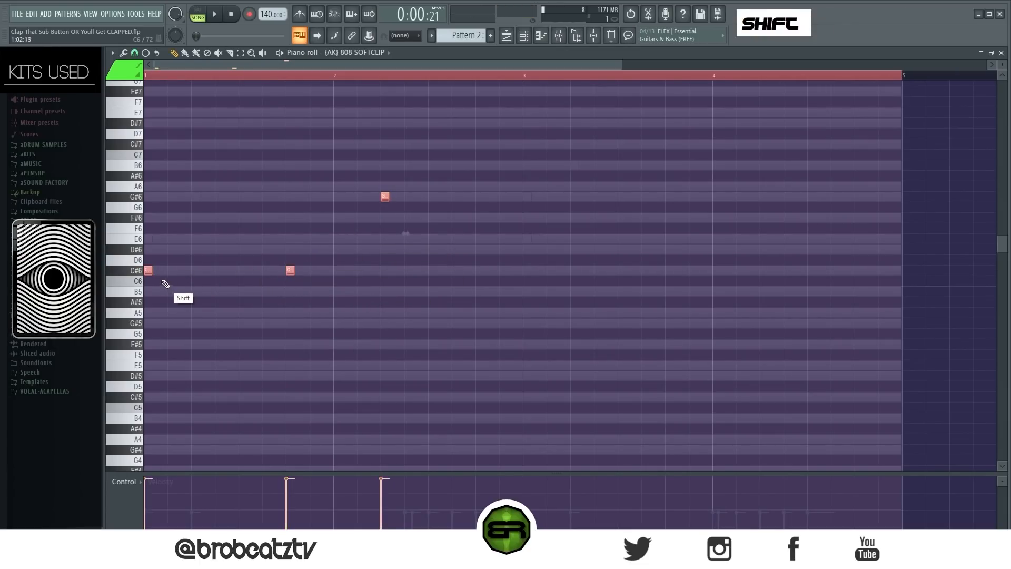
pyautogui.keyDown('shift'); pyautogui.moveTo(148, 272); pyautogui.dragTo(532, 284); pyautogui.keyUp('shift')
pyautogui.rightClick(533, 287)
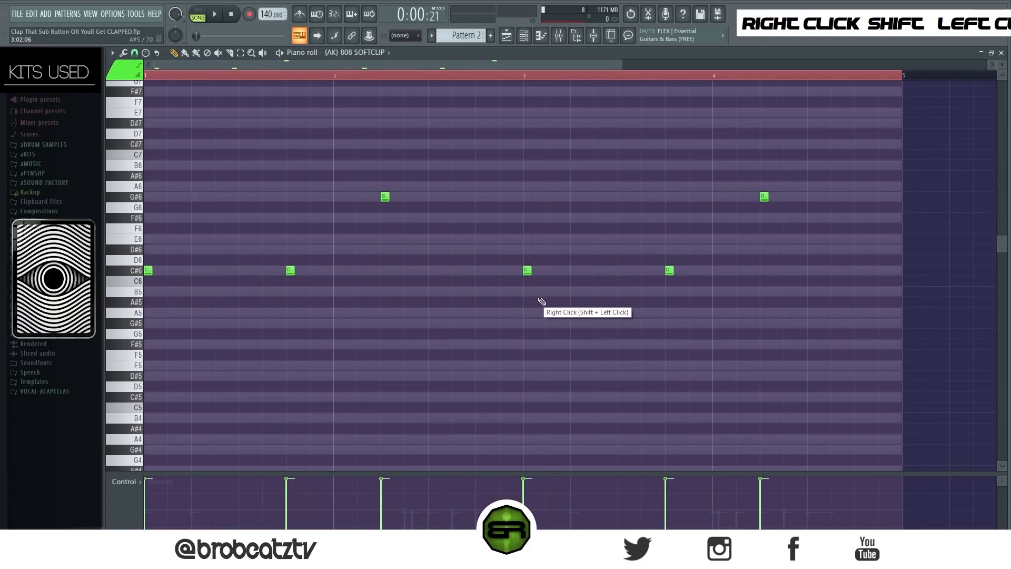
# Add 808 notes C#6 on bar 3 step 7 and G#6 on bar 4 step 11, and transpose all notes down one octave.
pyautogui.click(596, 272)
pyautogui.moveTo(814, 198); pyautogui.dragTo(831, 198)
pyautogui.hotkey('ctrl', 'a')
pyautogui.keyDown('alt'); pyautogui.scroll(2, 773, 233); pyautogui.keyUp('alt')
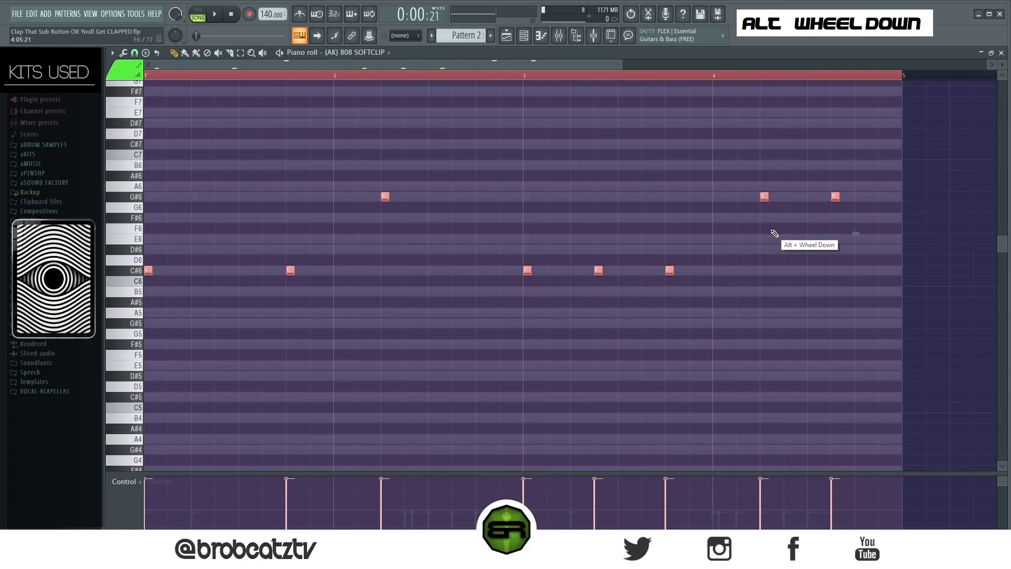
pyautogui.hotkey('ctrl', 'Down')
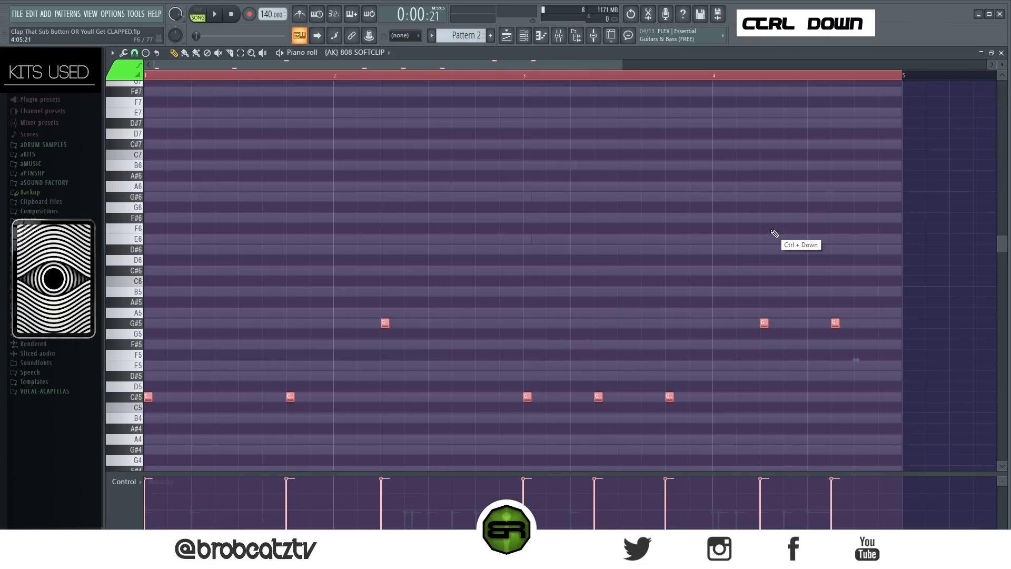
# Play back the 808 pattern with the melody, stop, and return to the channel rack.
pyautogui.press('space')
pyautogui.press('space')
pyautogui.press('space')
pyautogui.press('space')
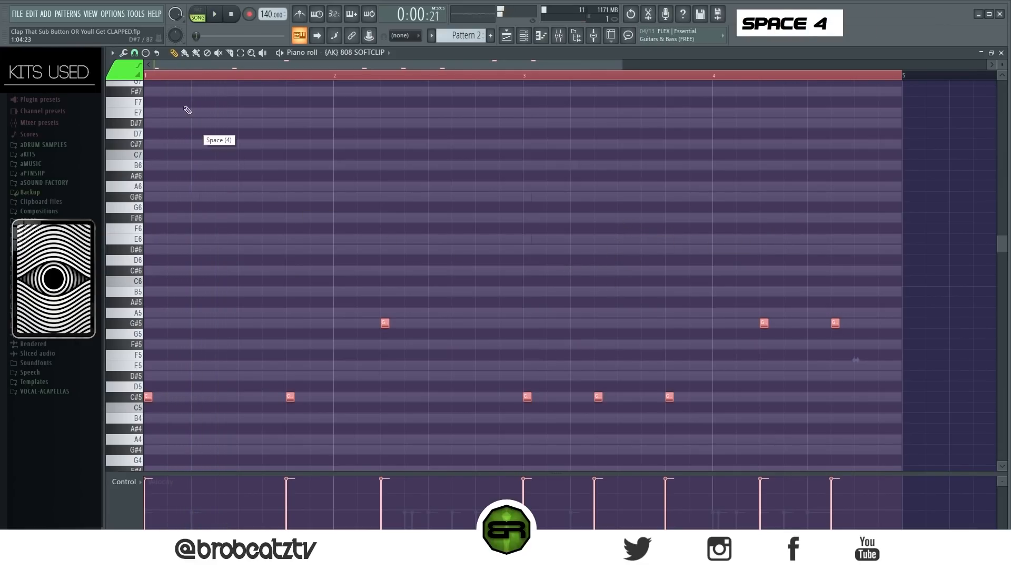
pyautogui.press('space')
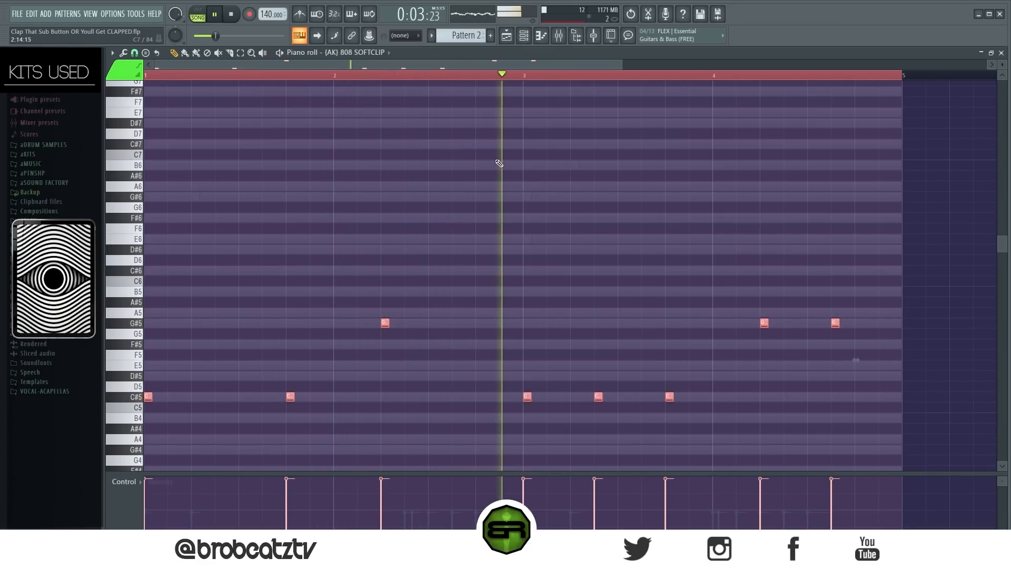
pyautogui.scroll(-1, 503, 163)
pyautogui.press('ctrl')
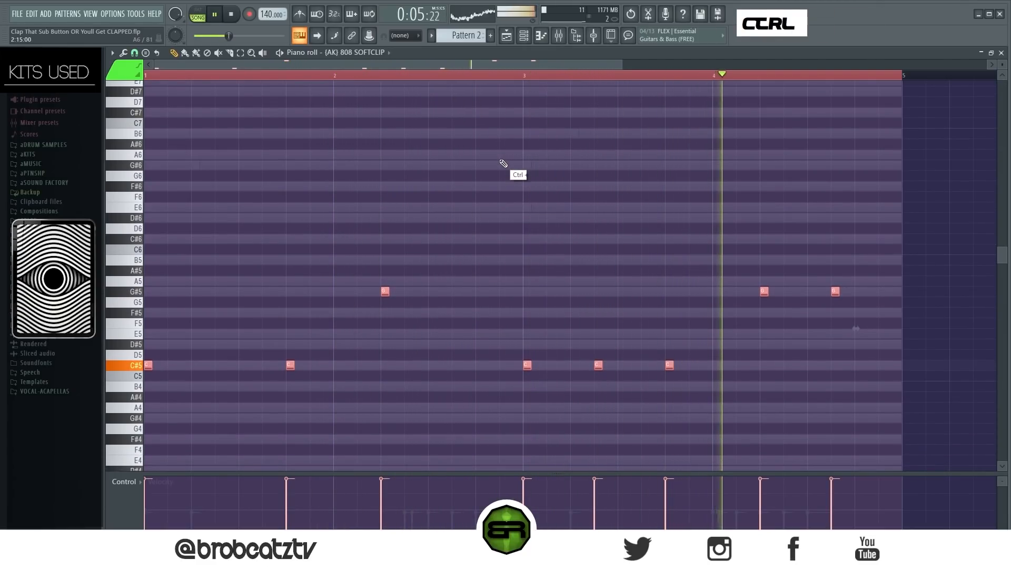
pyautogui.click(523, 36)
pyautogui.press('space')
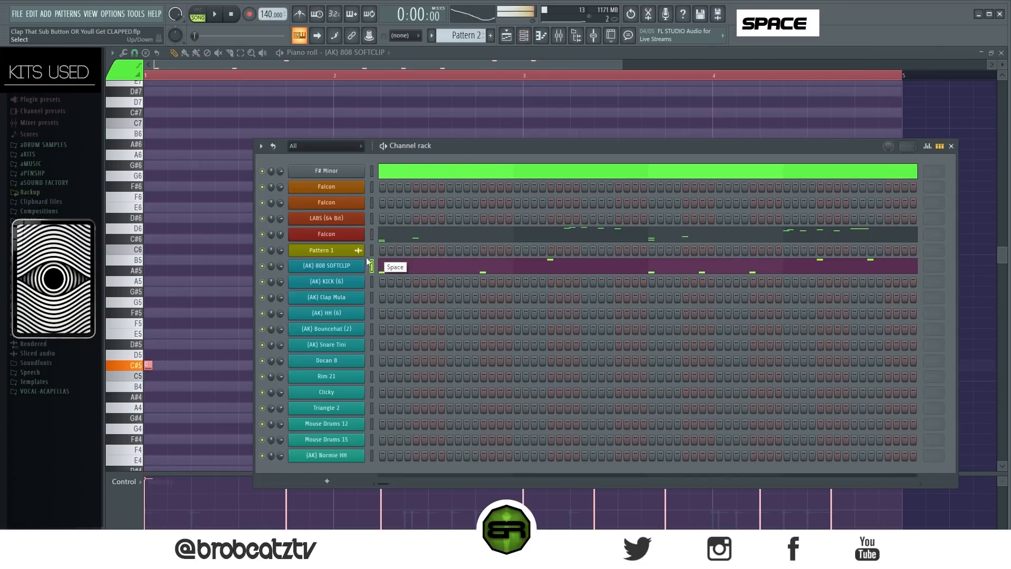
pyautogui.rightClick(364, 283)
pyautogui.click(372, 281)
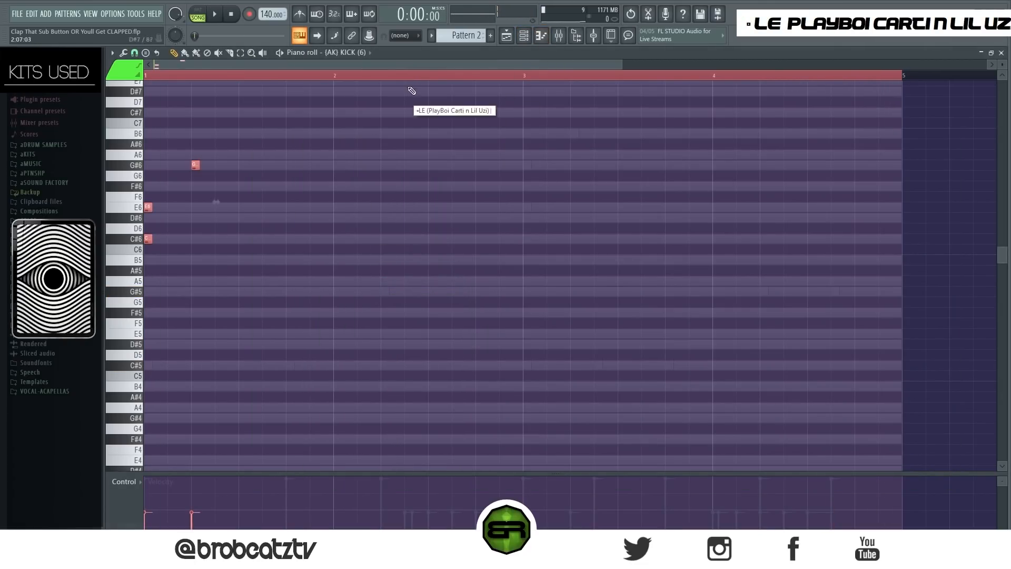
pyautogui.click(524, 36)
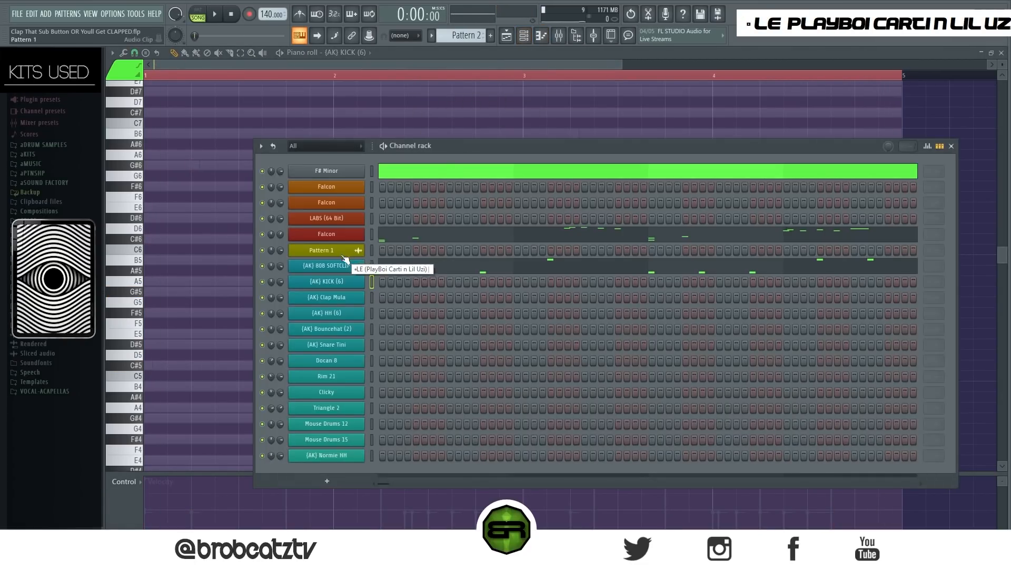
# Copy the 808 pattern into the KICK channel and set all its notes to C5 with the limiter/transposer.
pyautogui.rightClick(363, 269)
pyautogui.click(476, 277)
pyautogui.rightClick(352, 282)
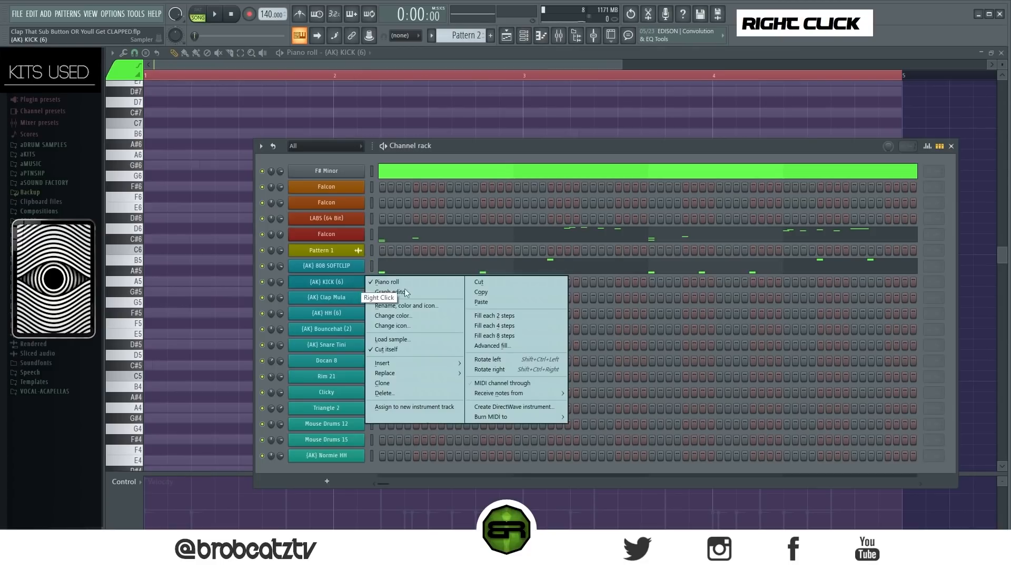
pyautogui.click(479, 301)
pyautogui.click(454, 285)
pyautogui.hotkey('ctrl', 'a')
pyautogui.press('alt')
pyautogui.hotkey('alt', 'k')
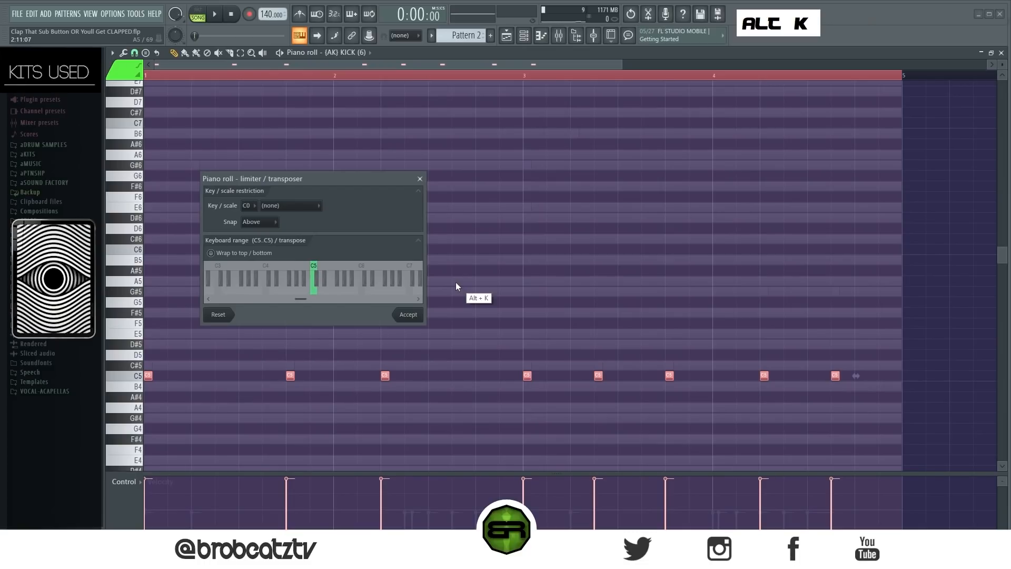
pyautogui.press('Return')
# Duplicate all kick notes onto B4, delete the B4 and C5 pair on bar 1 step 13, and play it back.
pyautogui.moveTo(147, 376); pyautogui.dragTo(148, 386)
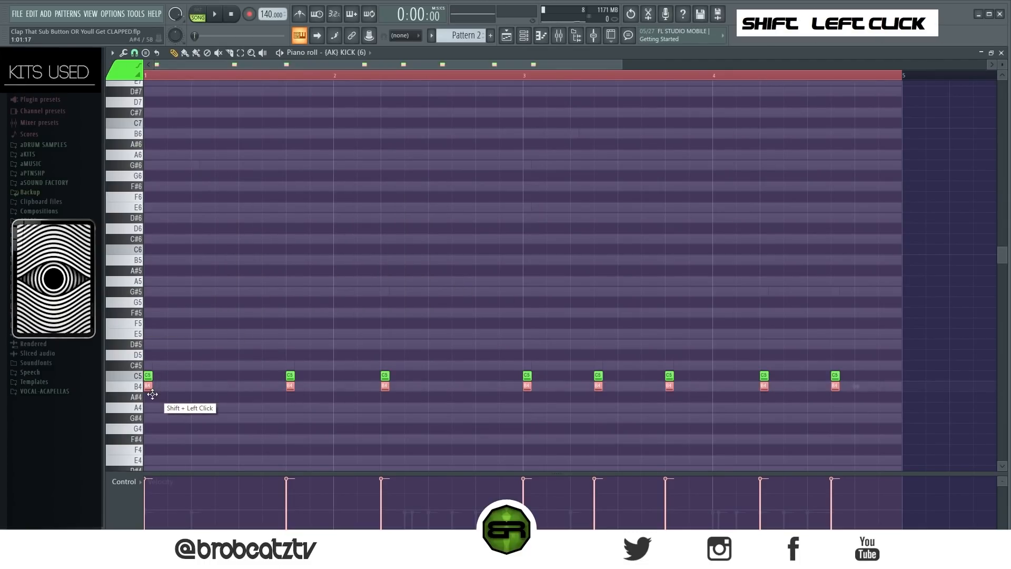
pyautogui.rightClick(289, 386)
pyautogui.rightClick(290, 375)
pyautogui.press('space')
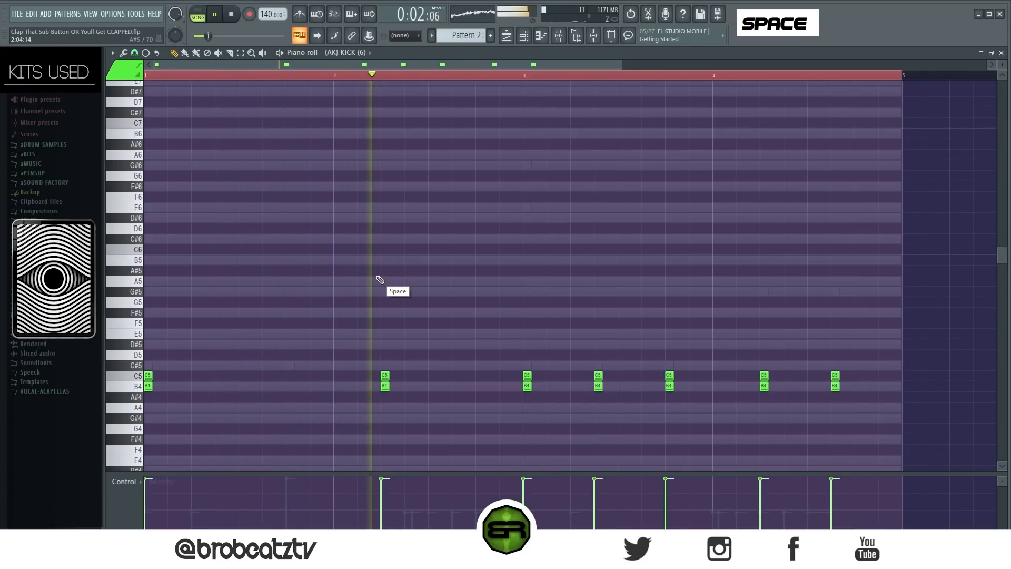
pyautogui.rightClick(424, 218)
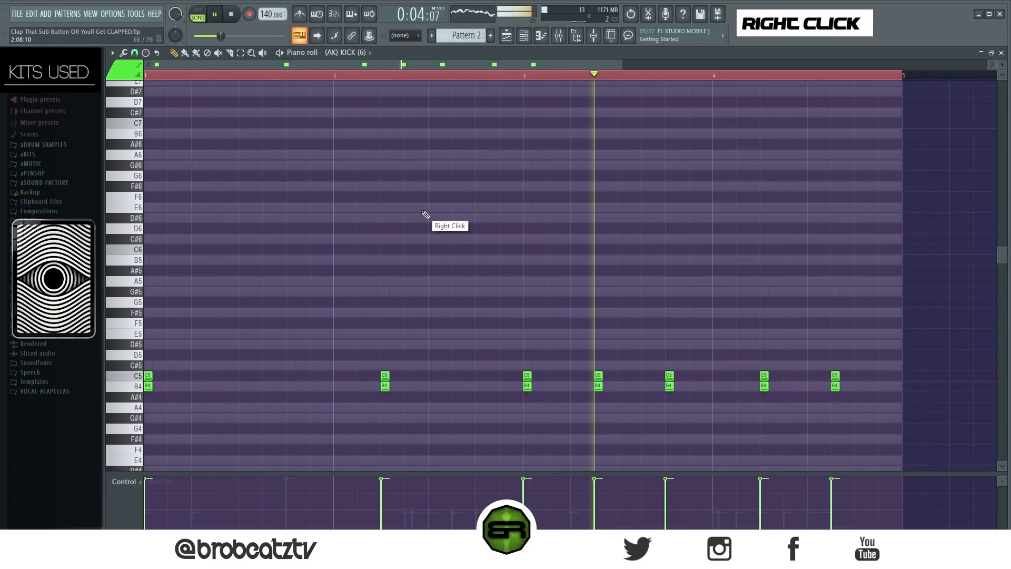
pyautogui.press('space')
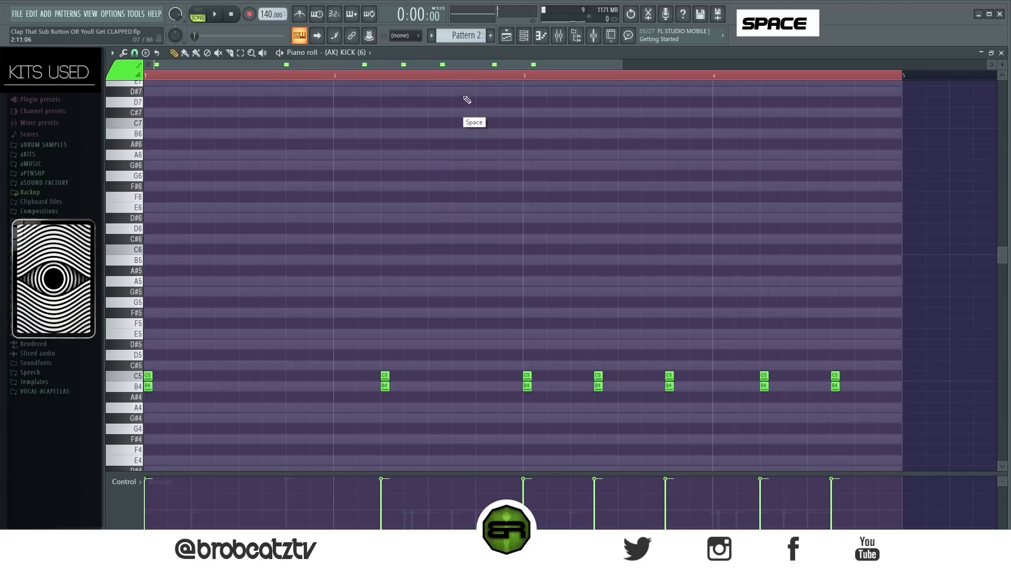
pyautogui.click(524, 36)
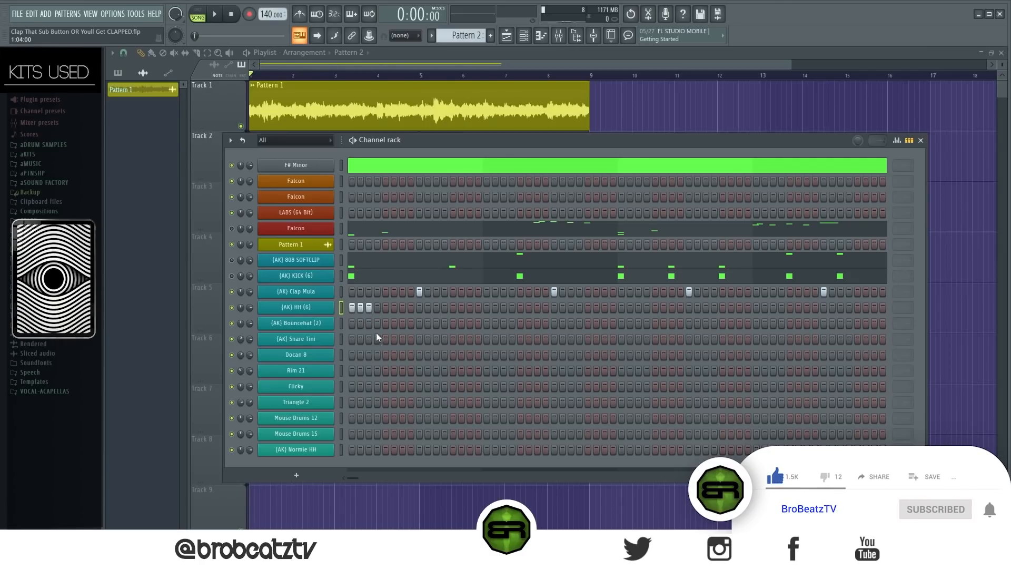
pyautogui.click(386, 386)
pyautogui.doubleClick(403, 370)
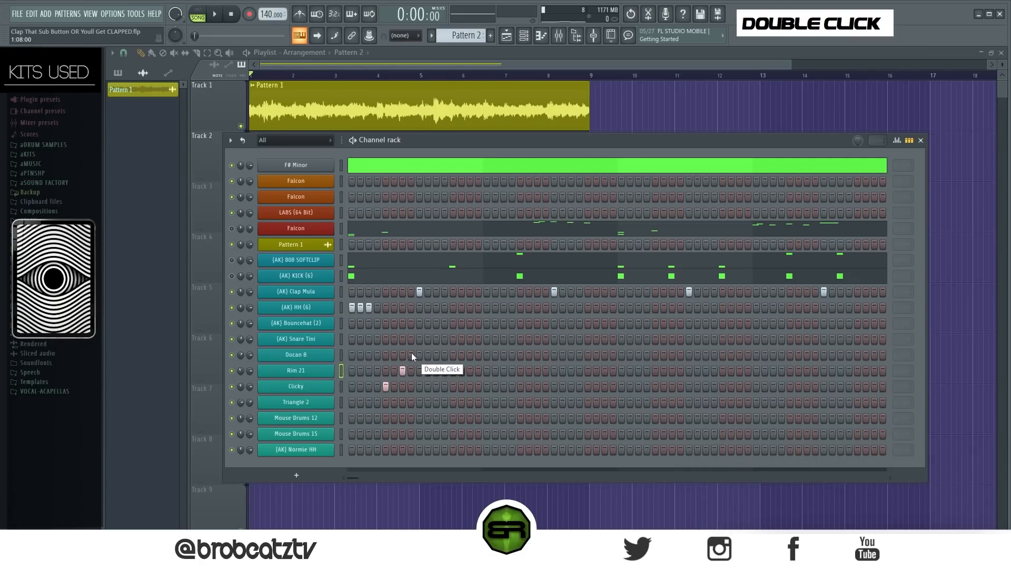
pyautogui.doubleClick(436, 339)
pyautogui.press('space')
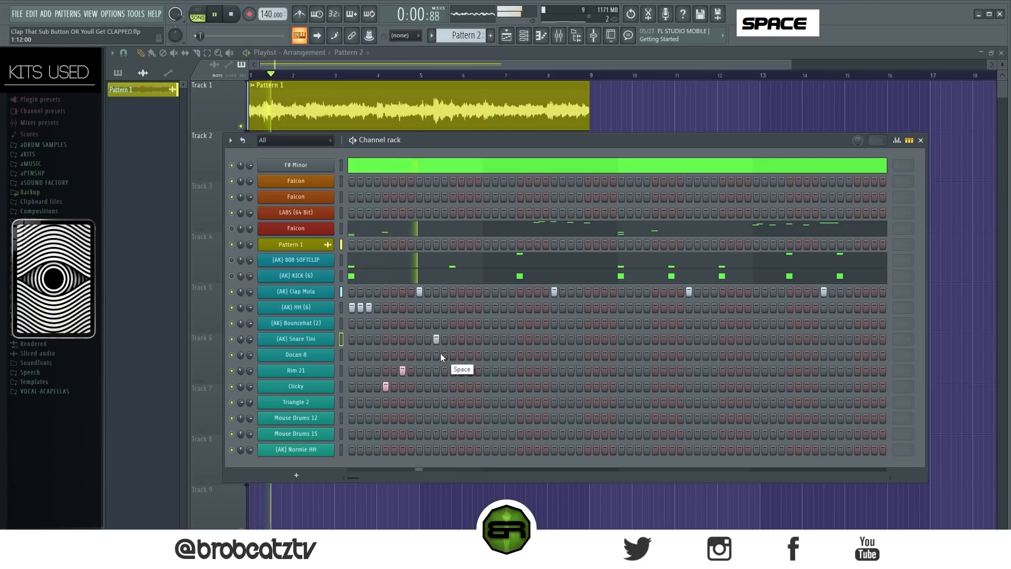
pyautogui.press('space')
pyautogui.rightClick(436, 338)
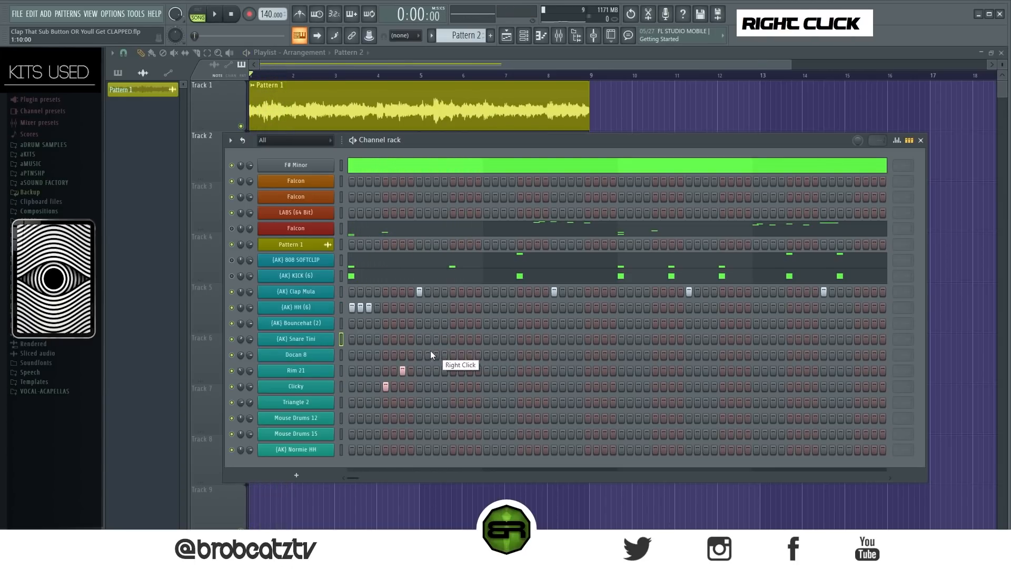
pyautogui.rightClick(353, 310)
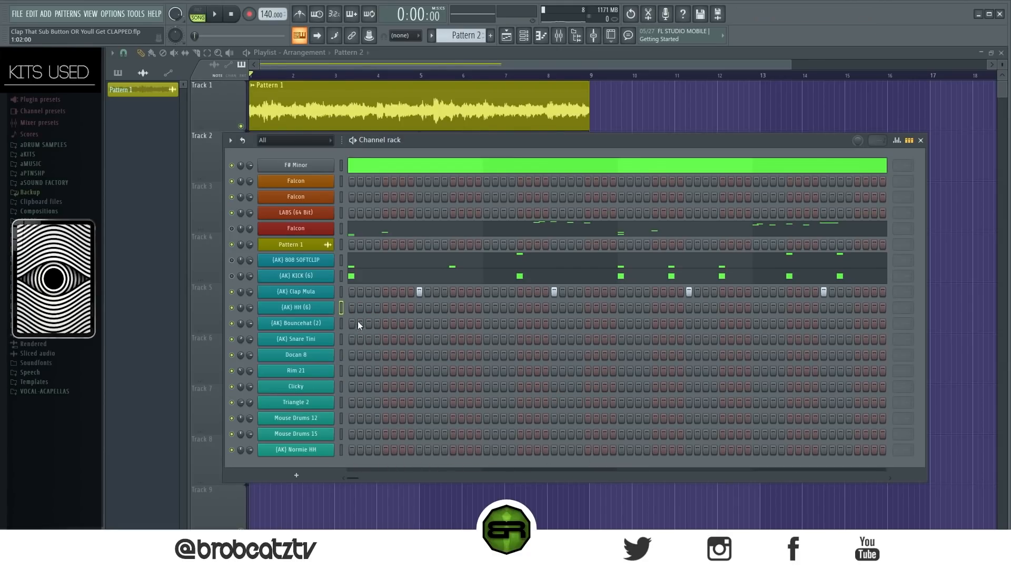
# Place HH (6) hits on steps 1 to 3, 31 and 33 to 35, checking them against playback.
pyautogui.press('space')
pyautogui.press('space')
pyautogui.moveTo(353, 312); pyautogui.dragTo(368, 312)
pyautogui.press('space')
pyautogui.click(605, 311)
pyautogui.moveTo(621, 311); pyautogui.dragTo(638, 312)
pyautogui.press('space')
pyautogui.press('space')
# Place Bouncehat (2) hits on steps 23, 27, 37 and 47, auditioning the placement during playback.
pyautogui.click(537, 323)
pyautogui.press('space')
pyautogui.press('space')
pyautogui.click(571, 323)
pyautogui.click(638, 324)
pyautogui.click(672, 323)
pyautogui.press('space')
pyautogui.press('space')
pyautogui.rightClick(672, 324)
pyautogui.click(655, 323)
pyautogui.click(739, 323)
pyautogui.press('space')
pyautogui.press('space')
# Place Snare Tini hits on steps 43, 55 and 63.
pyautogui.click(705, 339)
pyautogui.click(807, 339)
pyautogui.press('space')
pyautogui.press('space')
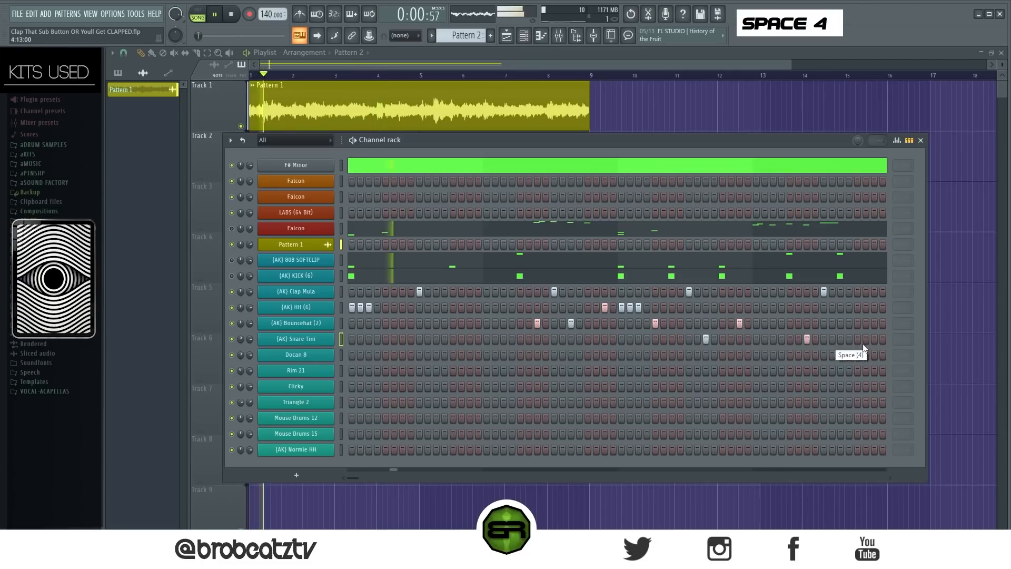
pyautogui.click(875, 339)
# Layer Docan 8 hits with the claps on steps 9, 25, 41 and 57, and play the pattern.
pyautogui.click(824, 355)
pyautogui.press('space')
pyautogui.press('space')
pyautogui.click(419, 355)
pyautogui.click(554, 355)
pyautogui.press('space')
pyautogui.click(689, 355)
pyautogui.press('space')
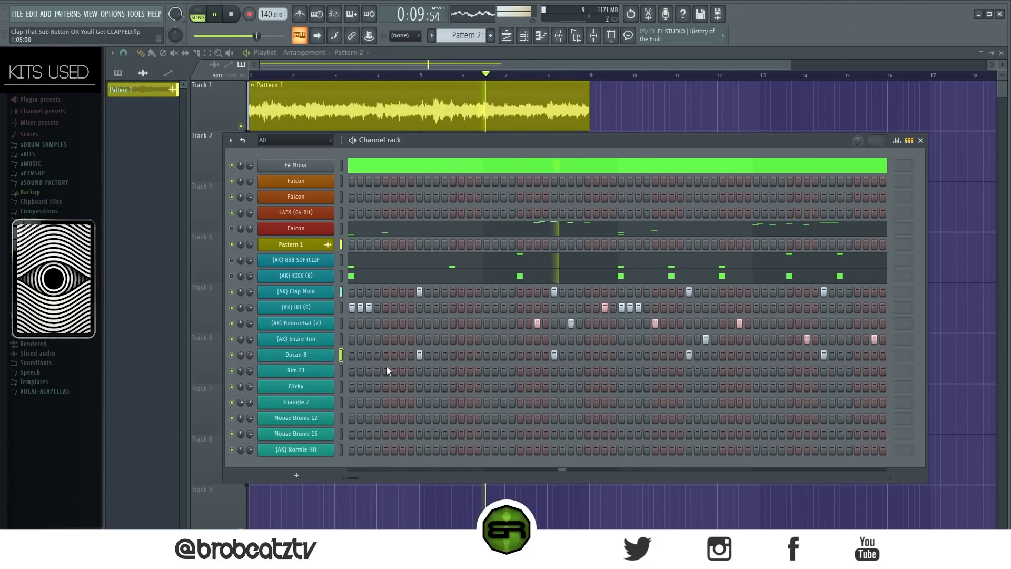
# Place Rim 21 hits on step 7 and steps 29 to 31.
pyautogui.click(402, 371)
pyautogui.press('space')
pyautogui.press('space')
pyautogui.click(587, 371)
pyautogui.click(604, 371)
pyautogui.click(597, 370)
# Place Clicky hits on steps 1 and 5, and Triangle 2 hits on steps 37 and 45.
pyautogui.click(351, 386)
pyautogui.press('space')
pyautogui.press('space')
pyautogui.click(385, 386)
pyautogui.press('space')
pyautogui.click(655, 402)
pyautogui.click(722, 402)
# Place Mouse Drums 12 hits on steps 5, 21 and 53, auditioning them in playback.
pyautogui.click(385, 418)
pyautogui.press('space')
pyautogui.press('space')
pyautogui.click(520, 418)
pyautogui.press('space')
pyautogui.press('space')
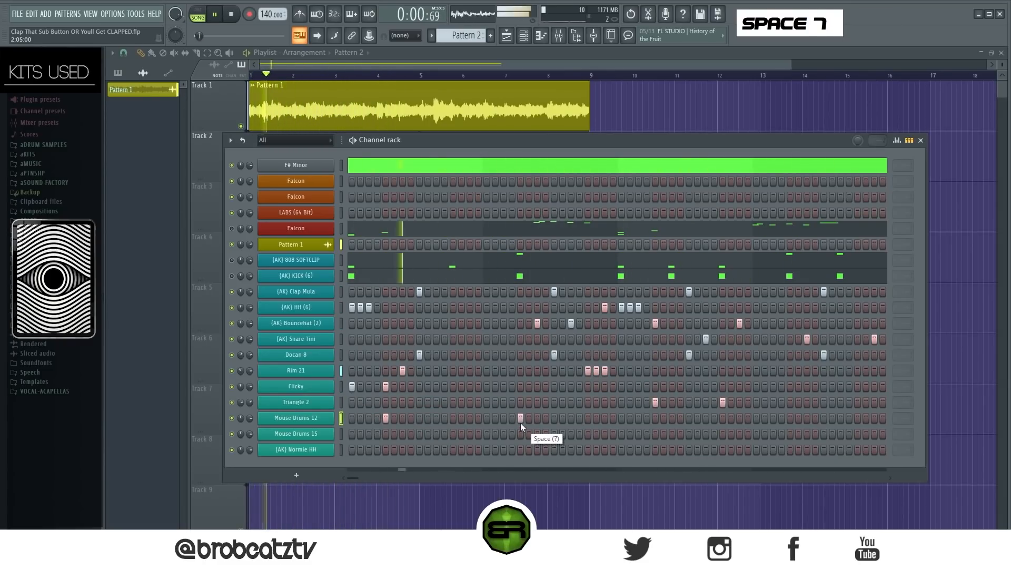
pyautogui.click(790, 418)
pyautogui.press('space')
pyautogui.press('space')
# Place Mouse Drums 15 hits on steps 19, 20, 28 and 31, trying out positions during playback.
pyautogui.click(503, 434)
pyautogui.click(512, 434)
pyautogui.press('space')
pyautogui.press('space')
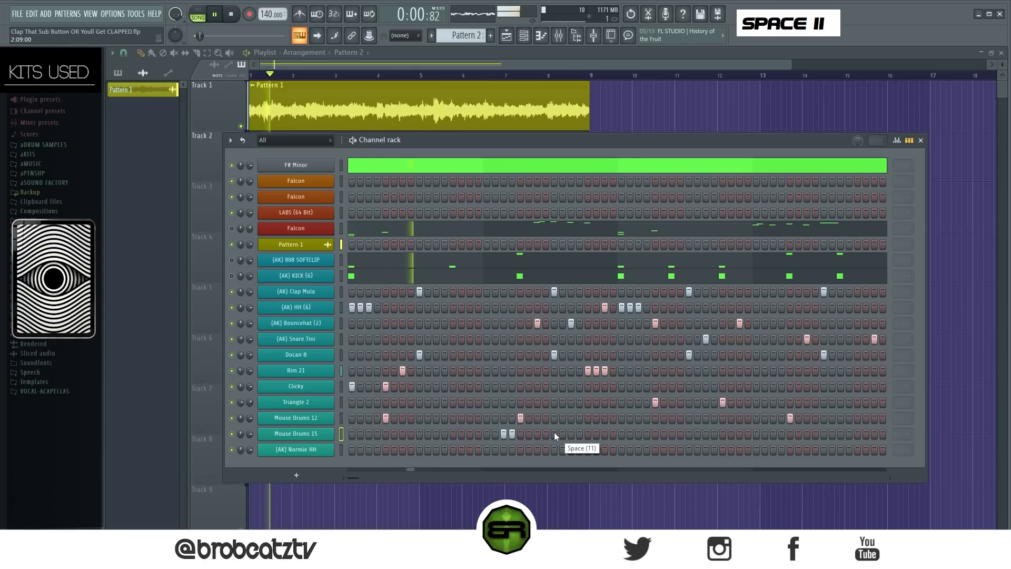
pyautogui.click(570, 434)
pyautogui.click(579, 434)
pyautogui.rightClick(579, 434)
pyautogui.press('space')
pyautogui.press('space')
pyautogui.click(579, 434)
pyautogui.rightClick(571, 434)
pyautogui.press('space')
pyautogui.press('space')
pyautogui.click(604, 434)
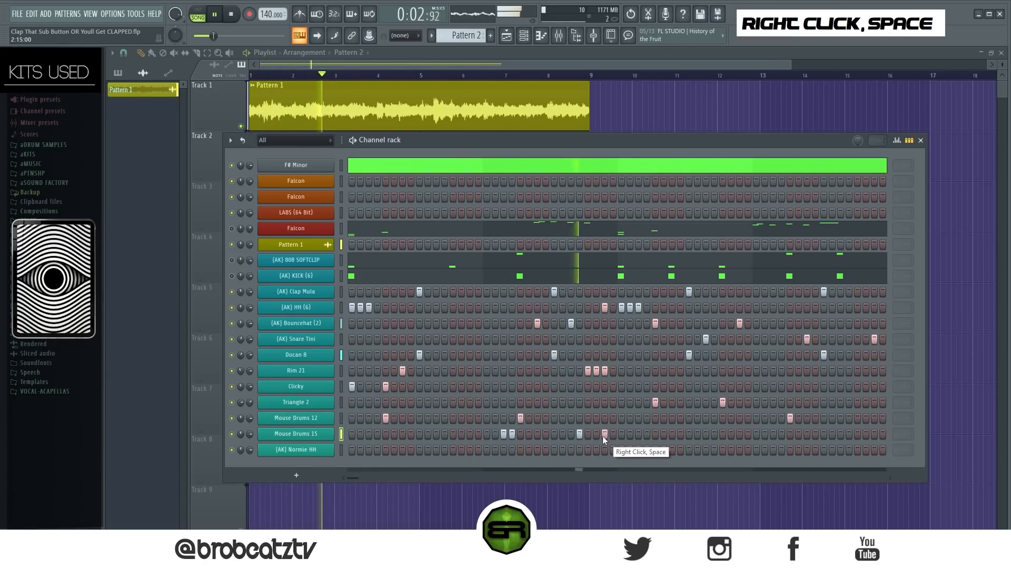
pyautogui.press('space')
pyautogui.press('space')
# Add Mouse Drums 15 hits on steps 51, 54 and 59.
pyautogui.click(773, 434)
pyautogui.click(798, 434)
pyautogui.press('space')
pyautogui.press('space')
pyautogui.rightClick(834, 435)
pyautogui.click(840, 434)
# Listen to the percussion pattern with the whole channel rack in view and stop playback.
pyautogui.rightClick(325, 432)
pyautogui.click(359, 398)
pyautogui.scroll(1, 831, 377)
pyautogui.click(509, 36)
pyautogui.scroll(-1, 419, 219)
pyautogui.moveTo(467, 142); pyautogui.dragTo(463, 129)
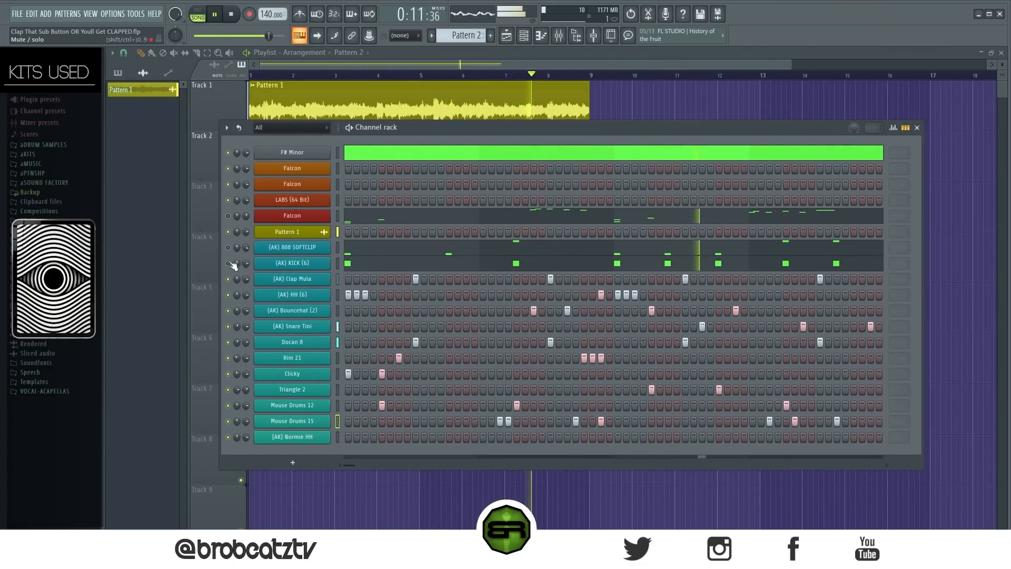
pyautogui.press('space')
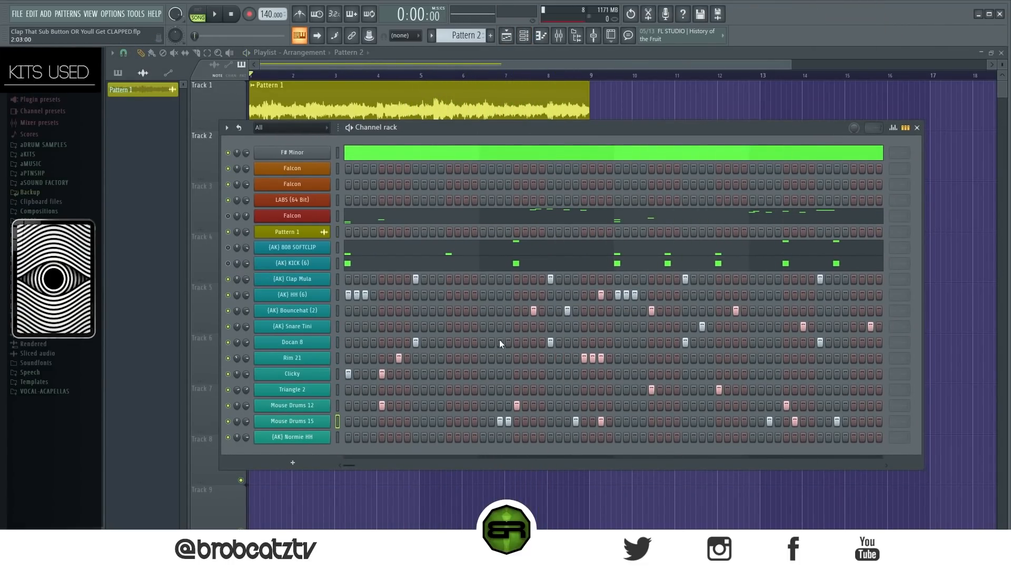
# Unmute the (AK) 808 SOFTCLIP and (AK) KICK (6) channels and listen to them with the percussion pattern.
pyautogui.moveTo(412, 130); pyautogui.dragTo(422, 126)
pyautogui.press('space')
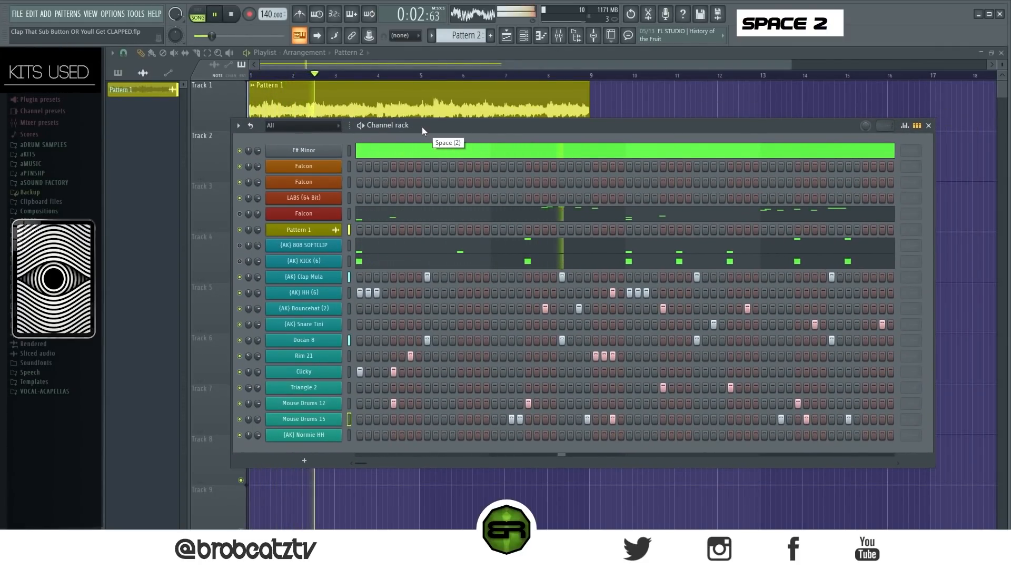
pyautogui.press('space')
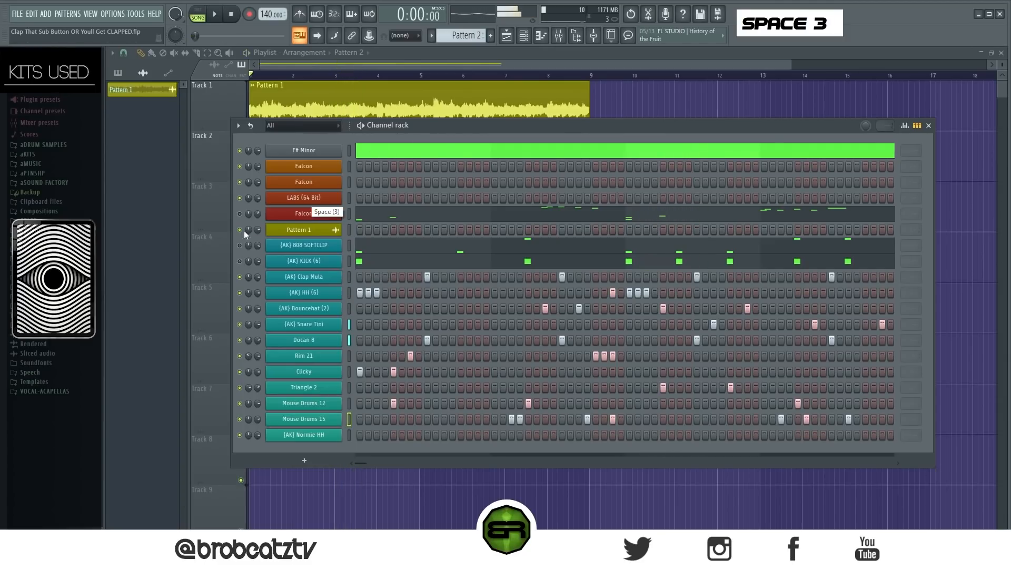
pyautogui.press('space')
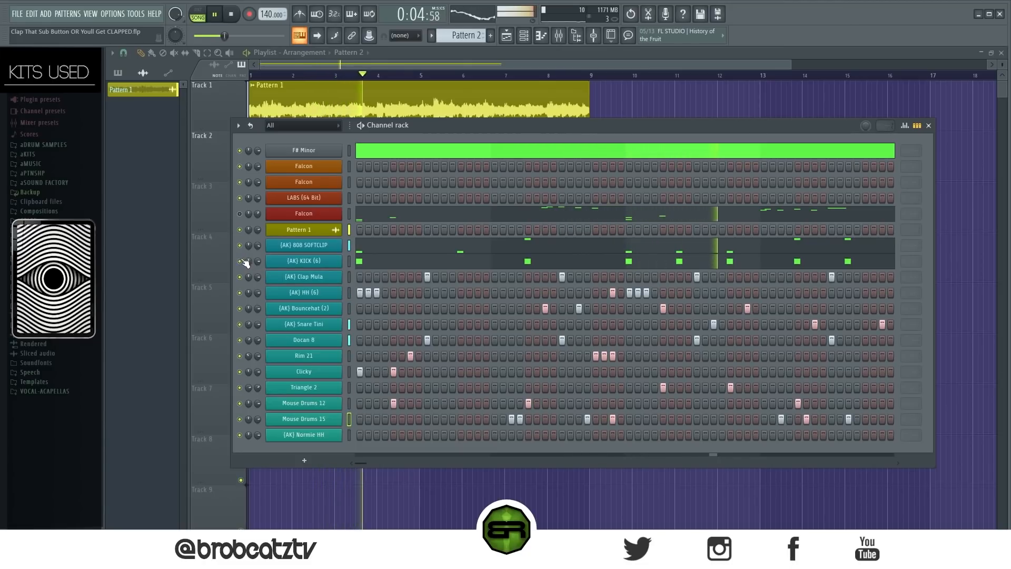
pyautogui.press('space')
pyautogui.doubleClick(269, 282)
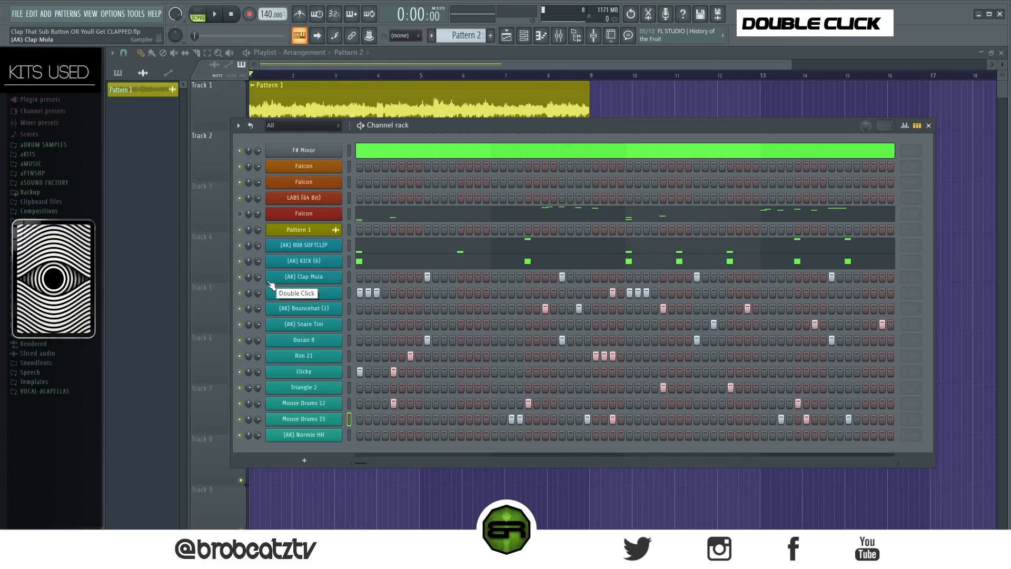
# Fill the (AK) Normie HH channel with a hit on every 2 steps and view the notes in its piano roll.
pyautogui.rightClick(330, 436)
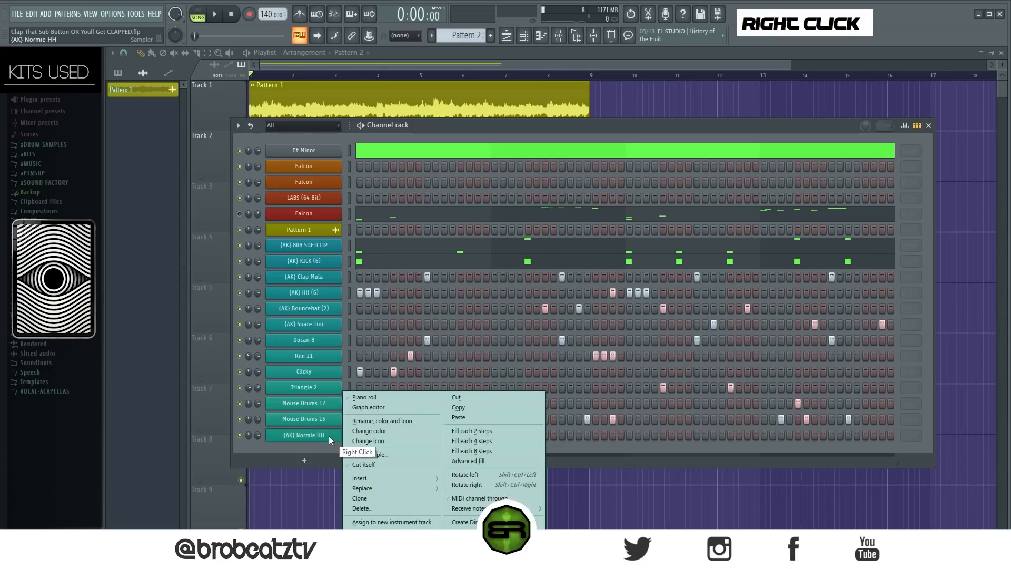
pyautogui.click(365, 397)
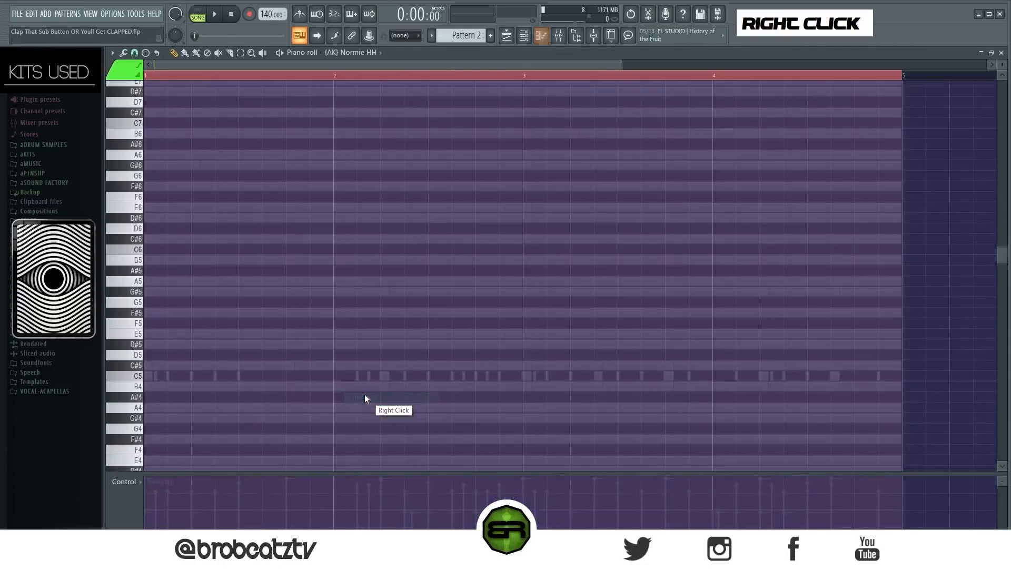
pyautogui.click(524, 36)
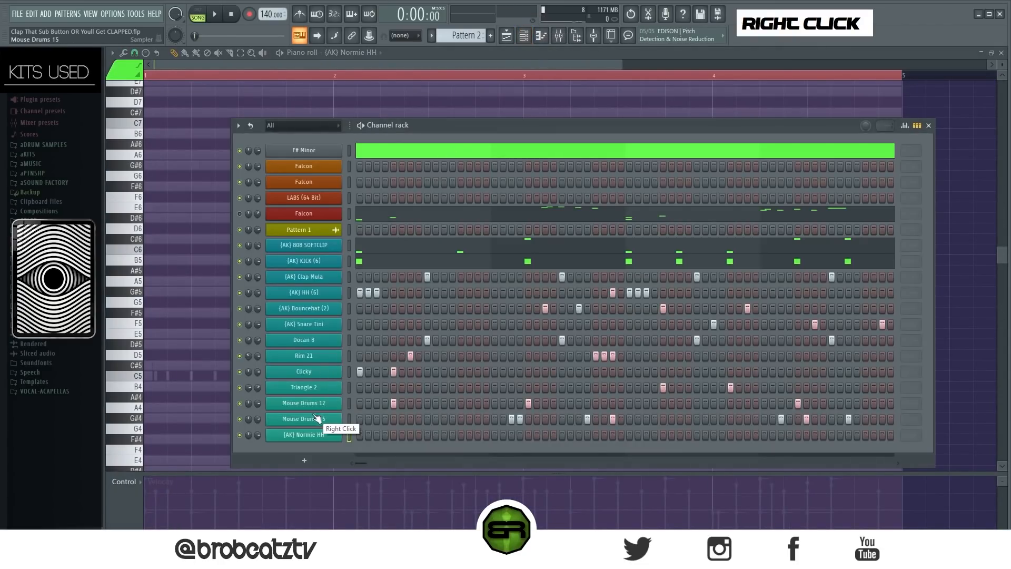
pyautogui.rightClick(340, 434)
pyautogui.click(472, 431)
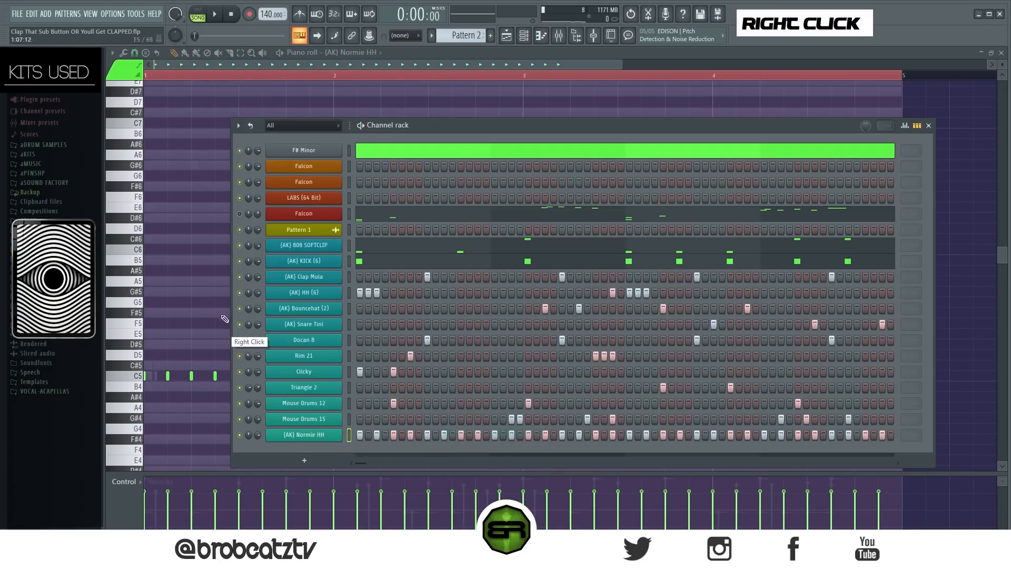
pyautogui.rightClick(218, 332)
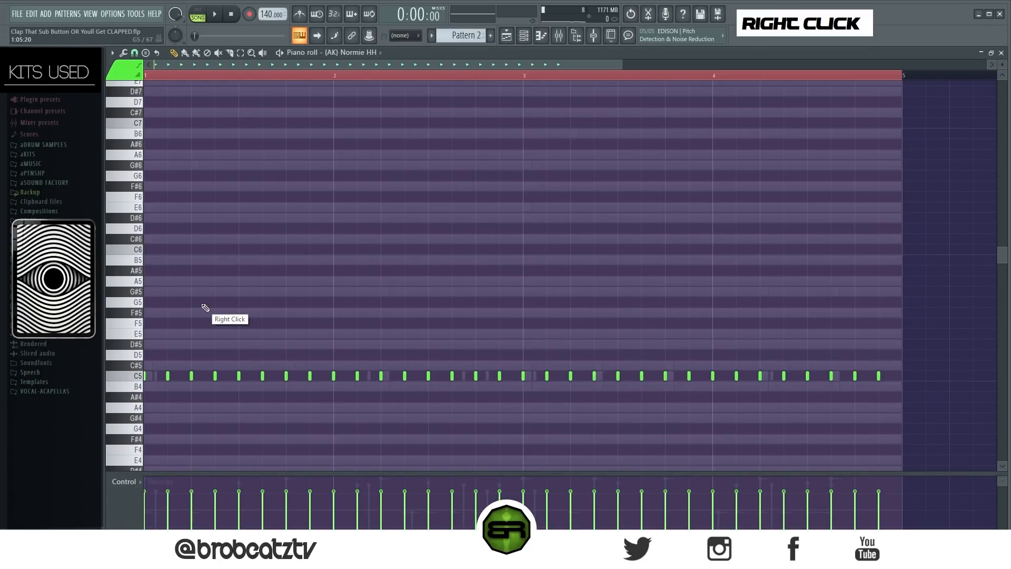
# Chop the (AK) Normie HH note on step 7 of bar 1 into a four-note roll with reduced velocity.
pyautogui.press('ctrl')
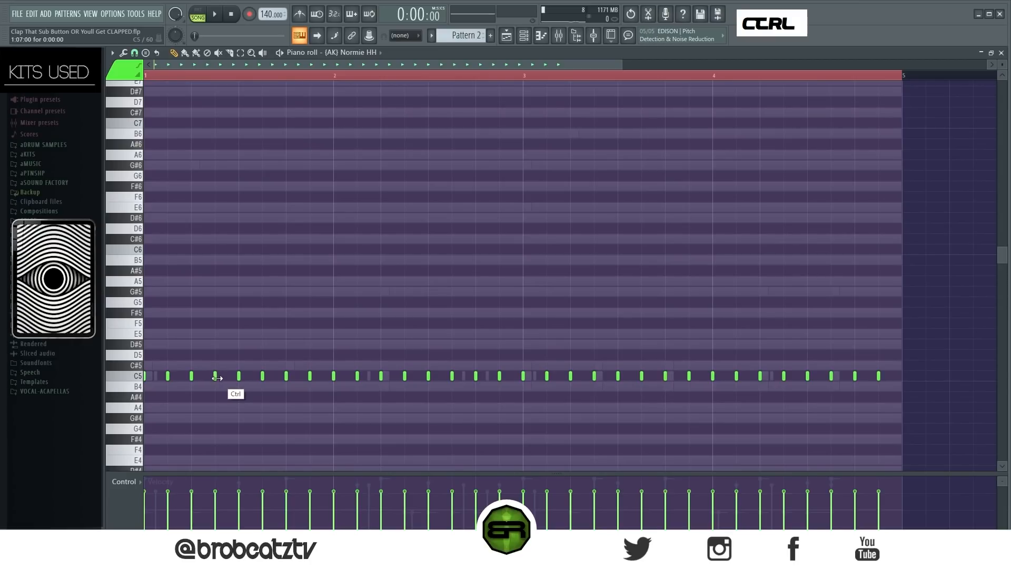
pyautogui.keyDown('ctrl'); pyautogui.click(230, 377); pyautogui.keyUp('ctrl')
pyautogui.hotkey('alt', 'u')
pyautogui.click(559, 240)
pyautogui.scroll(-5, 445, 282)
# Copy the hi-hat roll to beat 2 of bar 2, remove the overlapping note there and audition it.
pyautogui.doubleClick(212, 373)
pyautogui.moveTo(212, 373)
pyautogui.mouseDown()
pyautogui.moveTo(401, 379)
pyautogui.moveTo(556, 368)
pyautogui.moveTo(549, 323)
pyautogui.mouseUp()
pyautogui.rightClick(375, 377)
pyautogui.press('space')
pyautogui.press('space')
# Shape the hi-hat roll near the start of bar 3 into a descending run on F5, D#5, D5 and C#5.
pyautogui.rightClick(548, 375)
pyautogui.rightClick(548, 323)
pyautogui.click(185, 53)
pyautogui.moveTo(555, 365); pyautogui.dragTo(555, 345)
pyautogui.moveTo(561, 365); pyautogui.dragTo(560, 355)
pyautogui.moveTo(523, 376)
pyautogui.mouseDown()
pyautogui.moveTo(523, 323)
pyautogui.moveTo(525, 379)
pyautogui.mouseUp()
pyautogui.rightClick(548, 366)
# Add four-note hi-hat rolls on B4 late in bar 3 and on C5 at beat 2 of bar 4, removing stray notes.
pyautogui.press('space')
pyautogui.moveTo(376, 372); pyautogui.dragTo(404, 379)
pyautogui.moveTo(395, 377); pyautogui.dragTo(772, 376)
pyautogui.press('space')
pyautogui.scroll(-2, 667, 329)
pyautogui.rightClick(666, 386)
pyautogui.rightClick(640, 386)
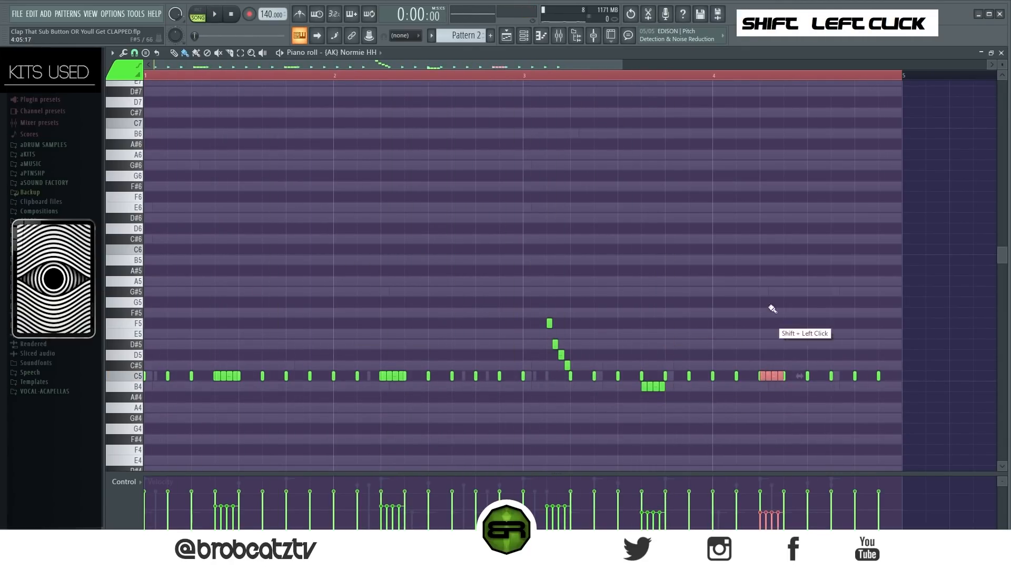
pyautogui.rightClick(771, 307)
# Listen to the full beat with the new hi-hat rolls, keeping the channel rack below the playlist clips, and stop playback.
pyautogui.press('space')
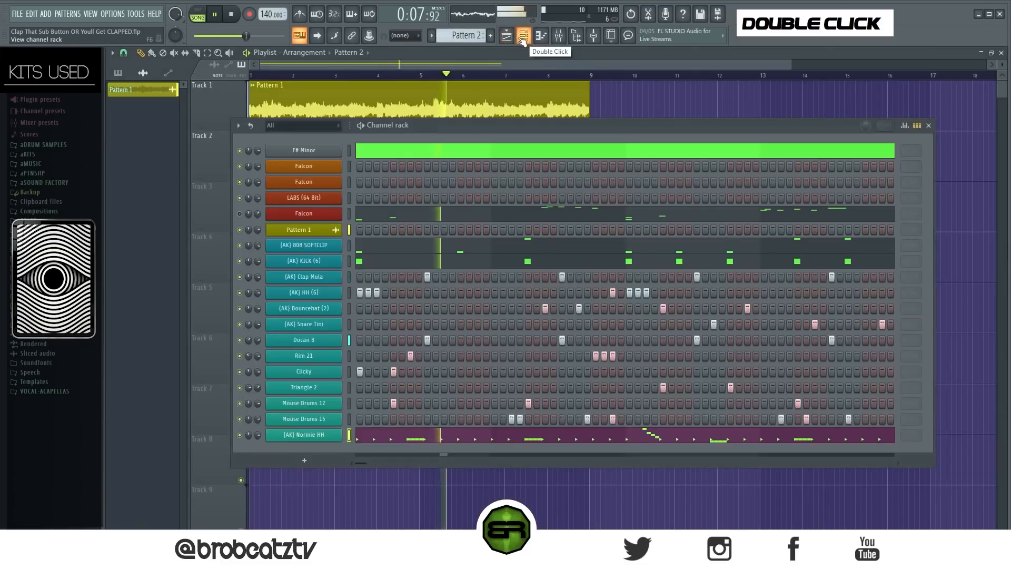
pyautogui.press('space')
pyautogui.doubleClick(363, 262)
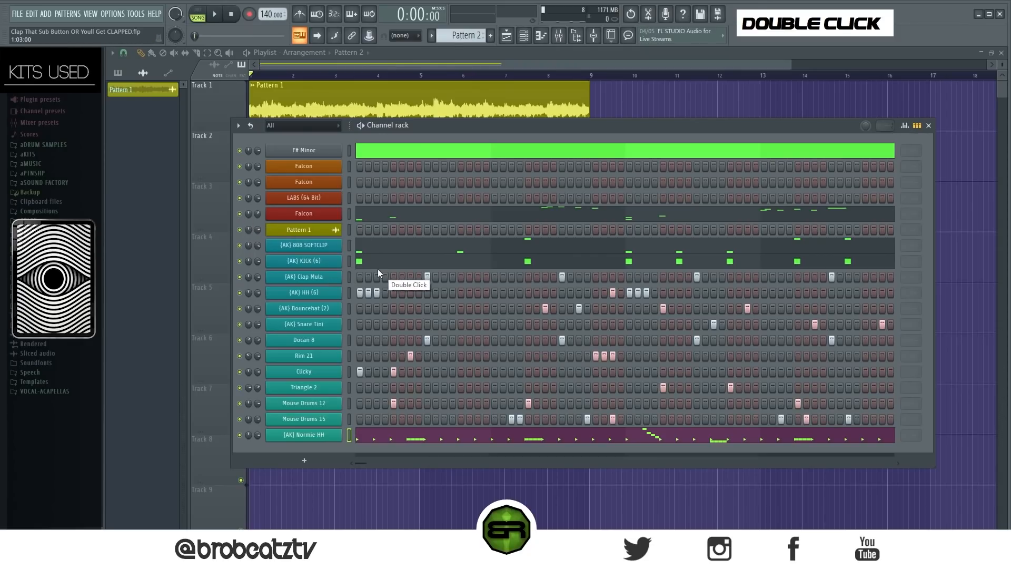
pyautogui.moveTo(434, 127)
pyautogui.mouseDown()
pyautogui.moveTo(434, 138)
pyautogui.moveTo(438, 115)
pyautogui.mouseUp()
pyautogui.press('space')
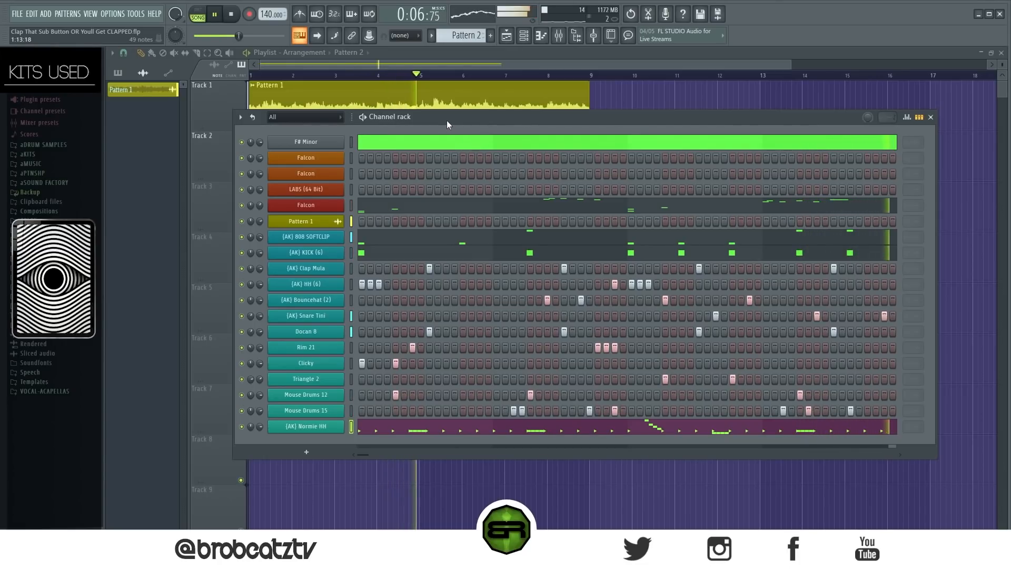
pyautogui.moveTo(470, 119); pyautogui.dragTo(481, 191)
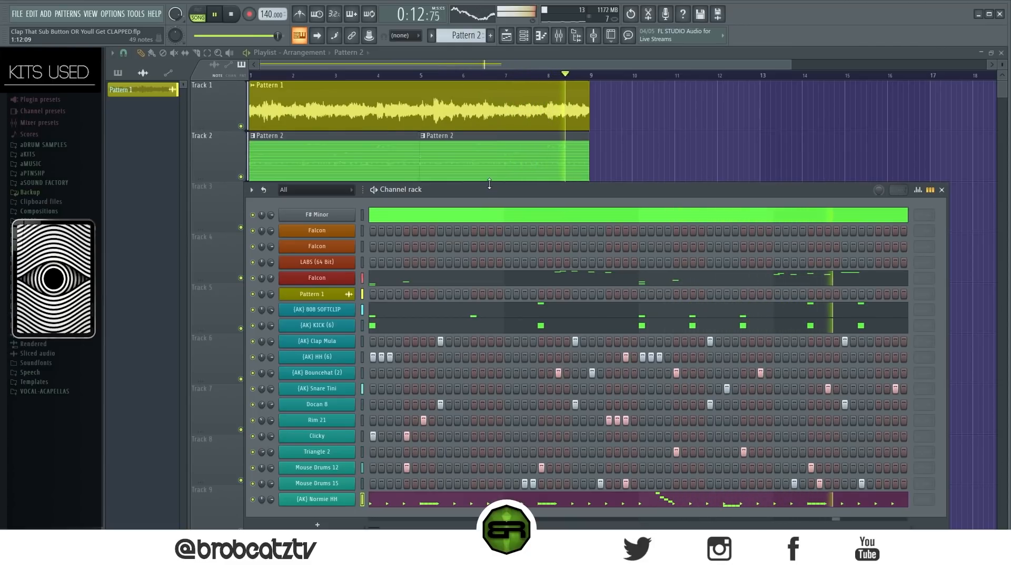
pyautogui.press('space')
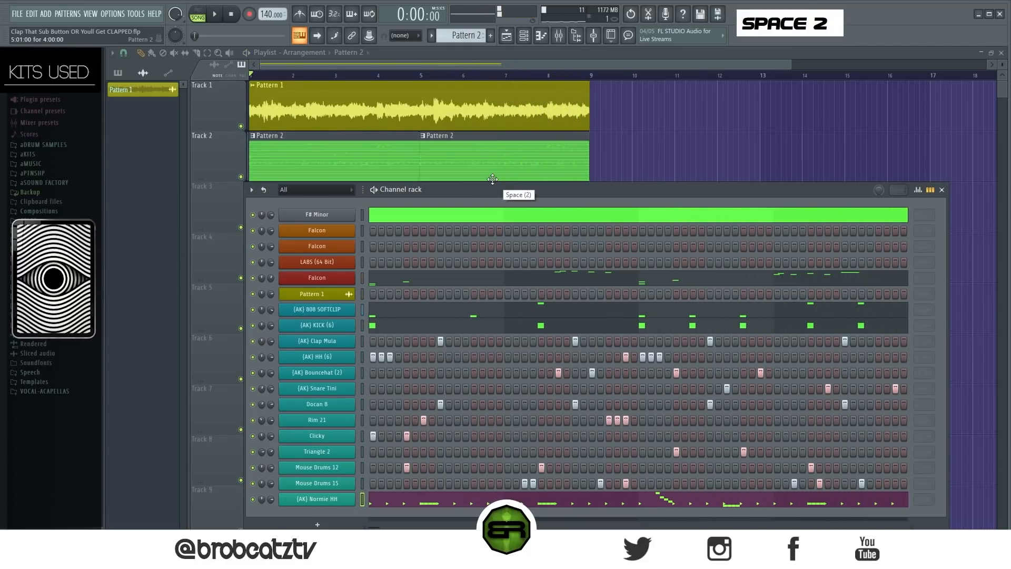